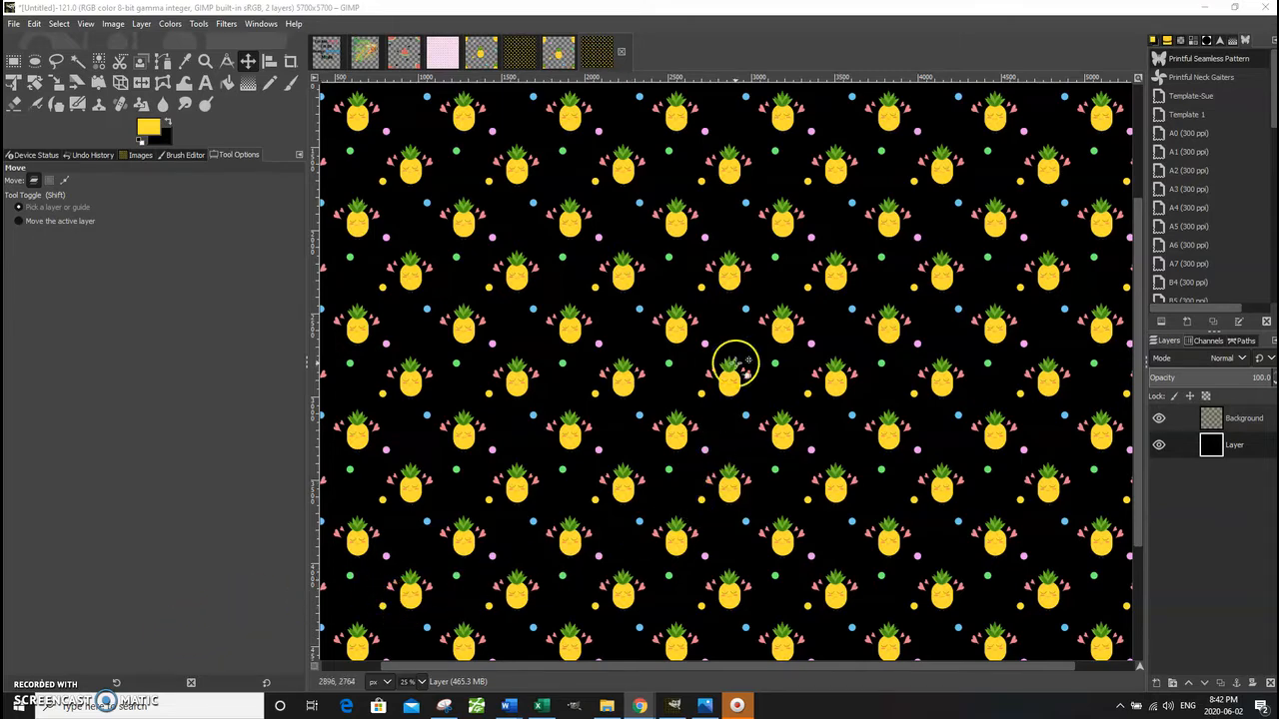
Compare the single pineapple tile with the full black-background pattern and review the tile's undo history from its start
left_click(558, 58)
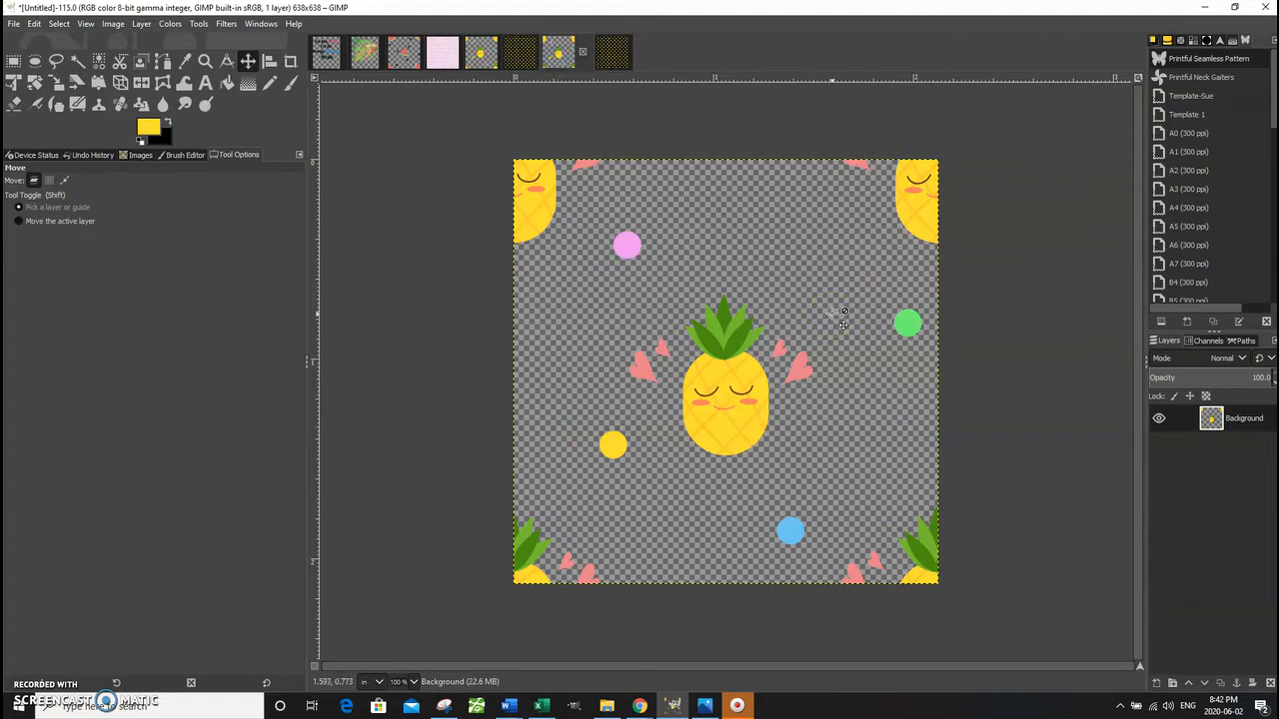
left_click(614, 60)
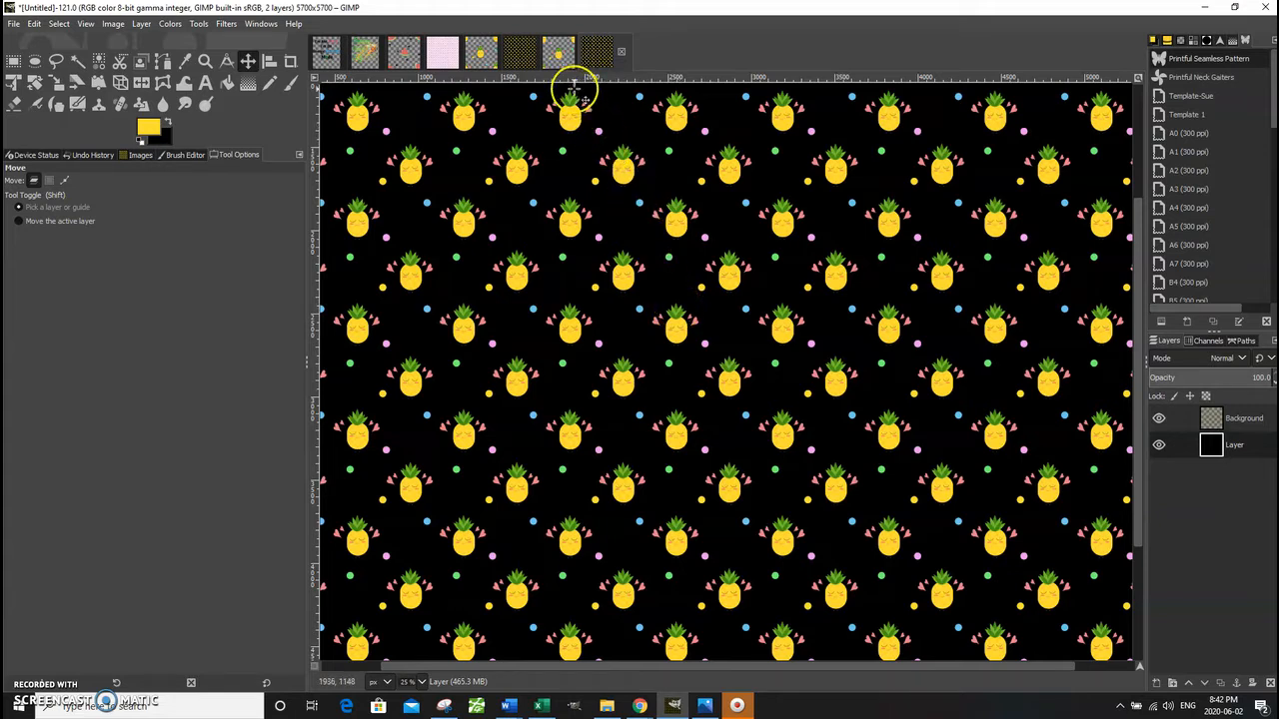
left_click(560, 55)
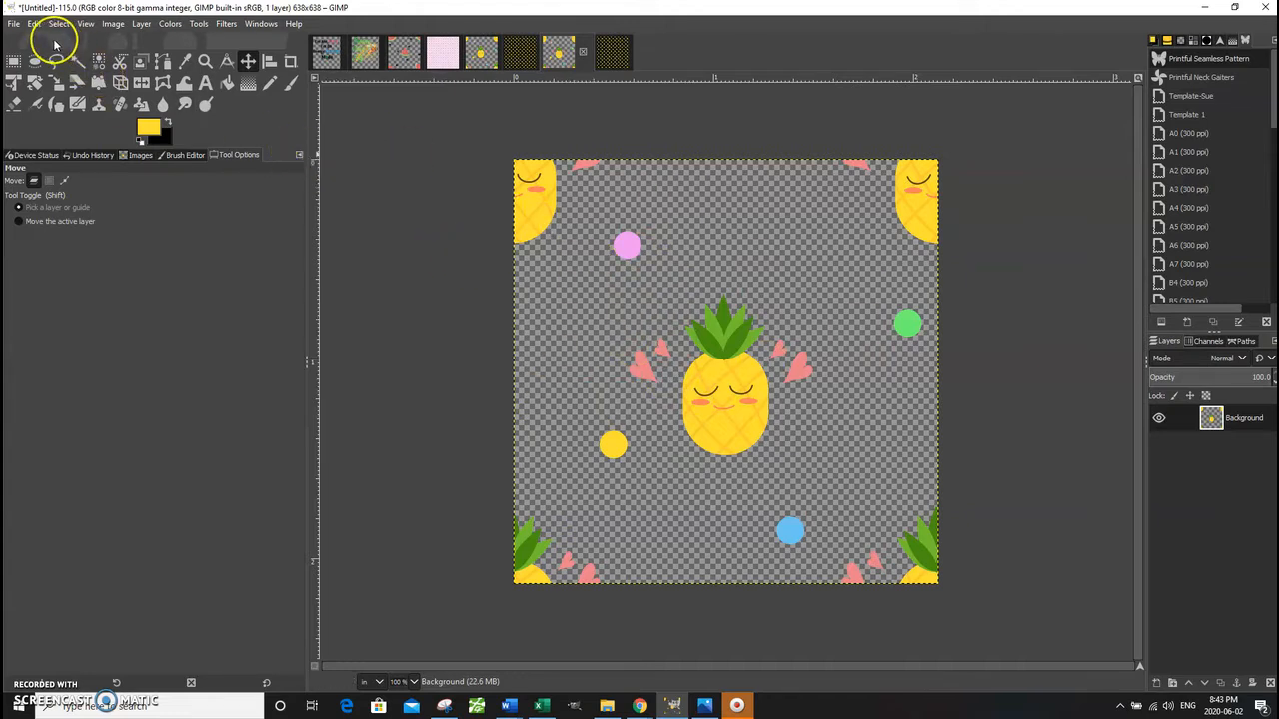
left_click(98, 157)
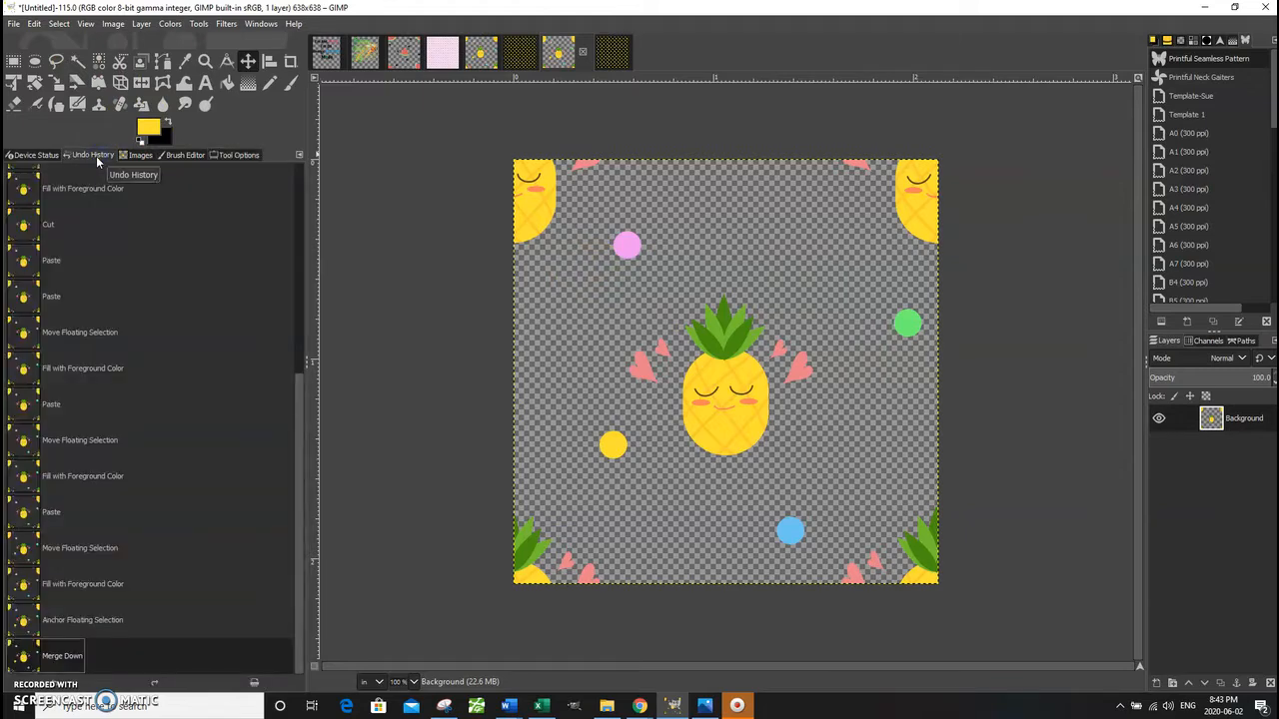
scroll(146, 536, "up", 5)
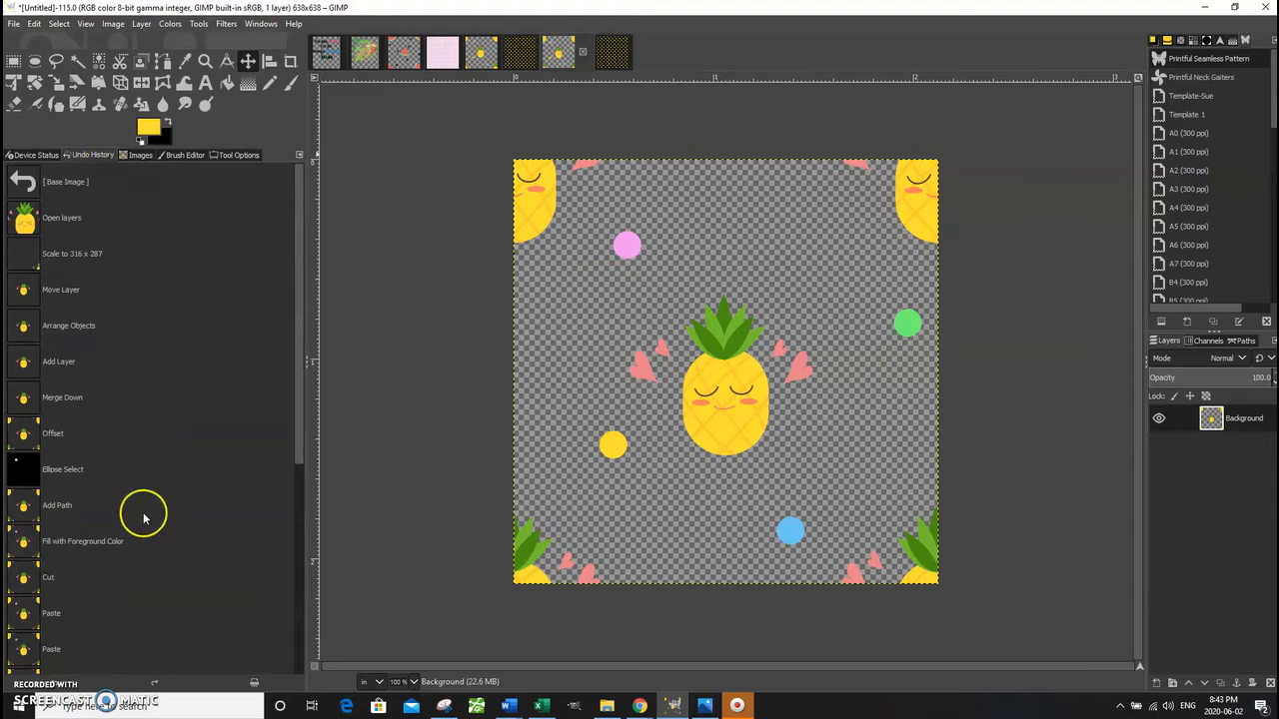
Save the single pineapple tile as Pineapple Repeat Pattern.xcf in the Neck Gaiter folder
left_click(15, 24)
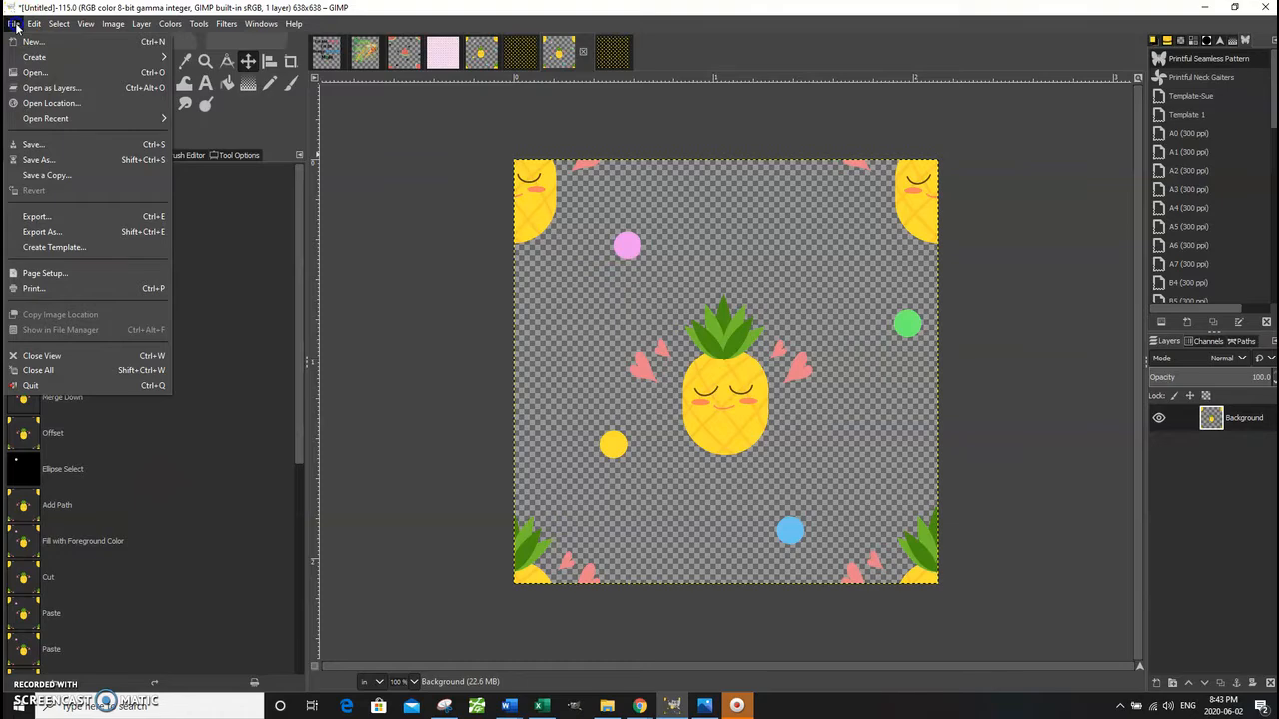
left_click(40, 160)
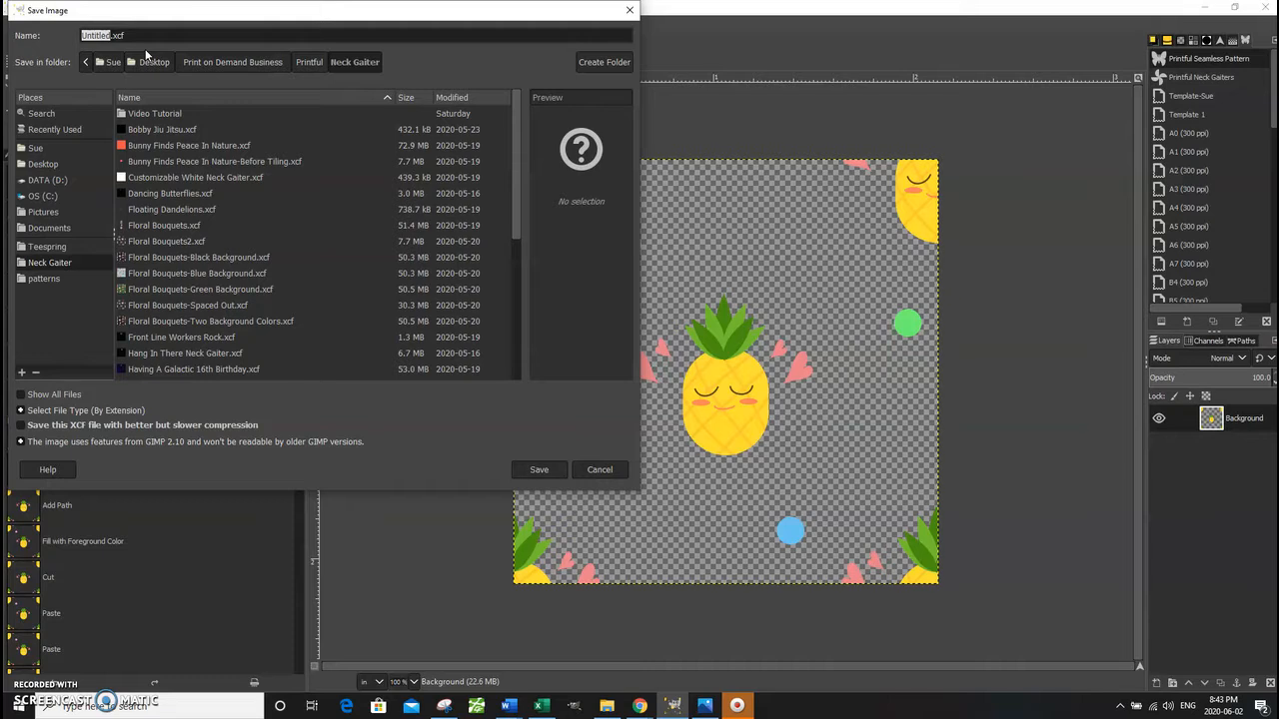
type("Pineapp")
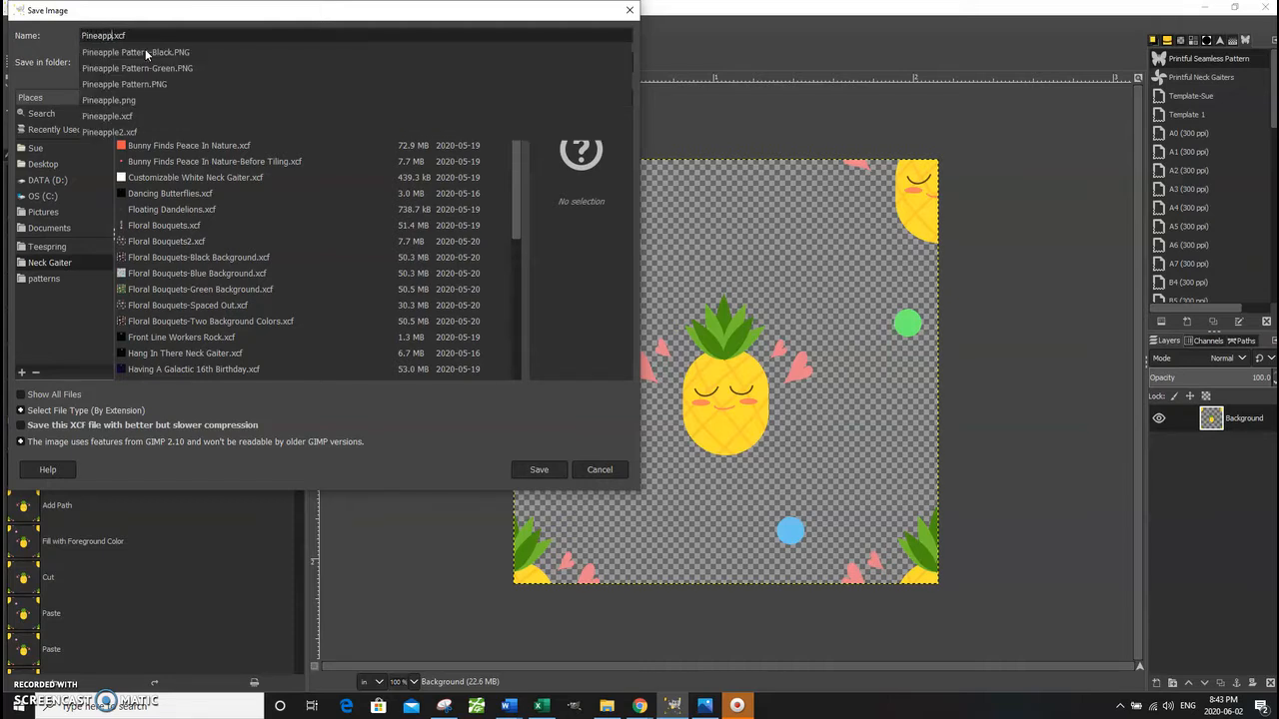
type("le Repeat")
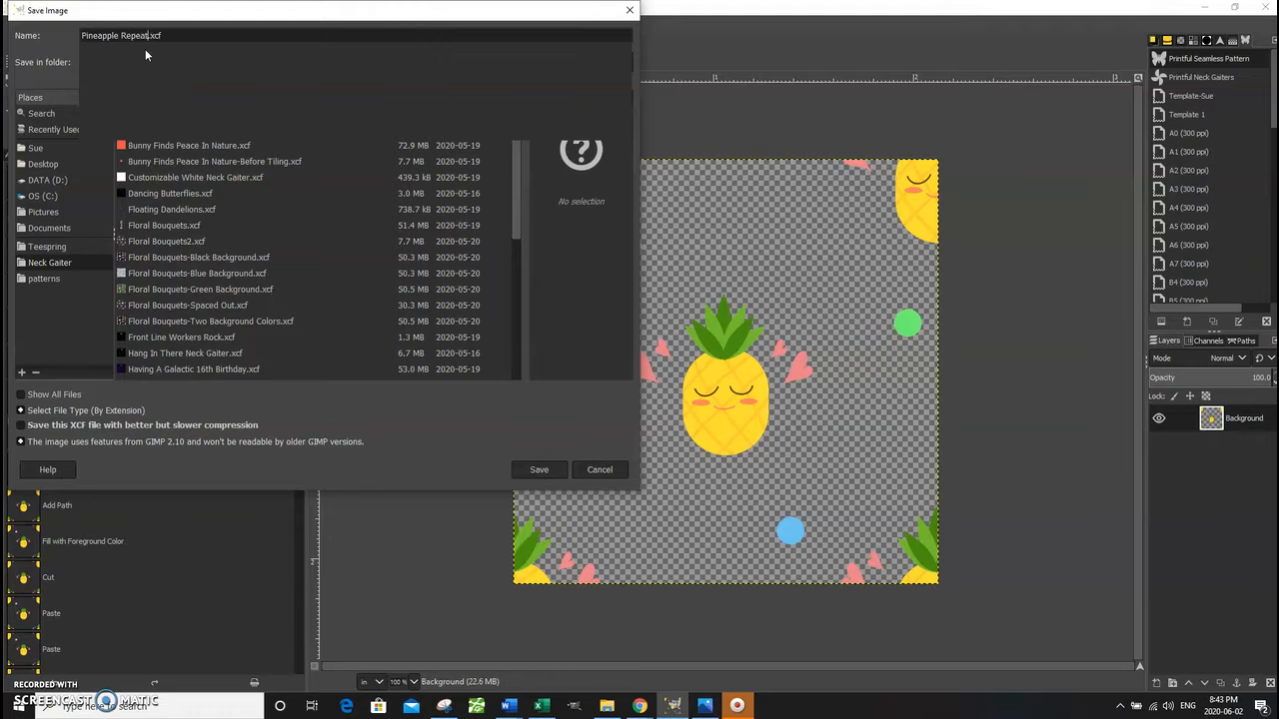
type(" Pattern")
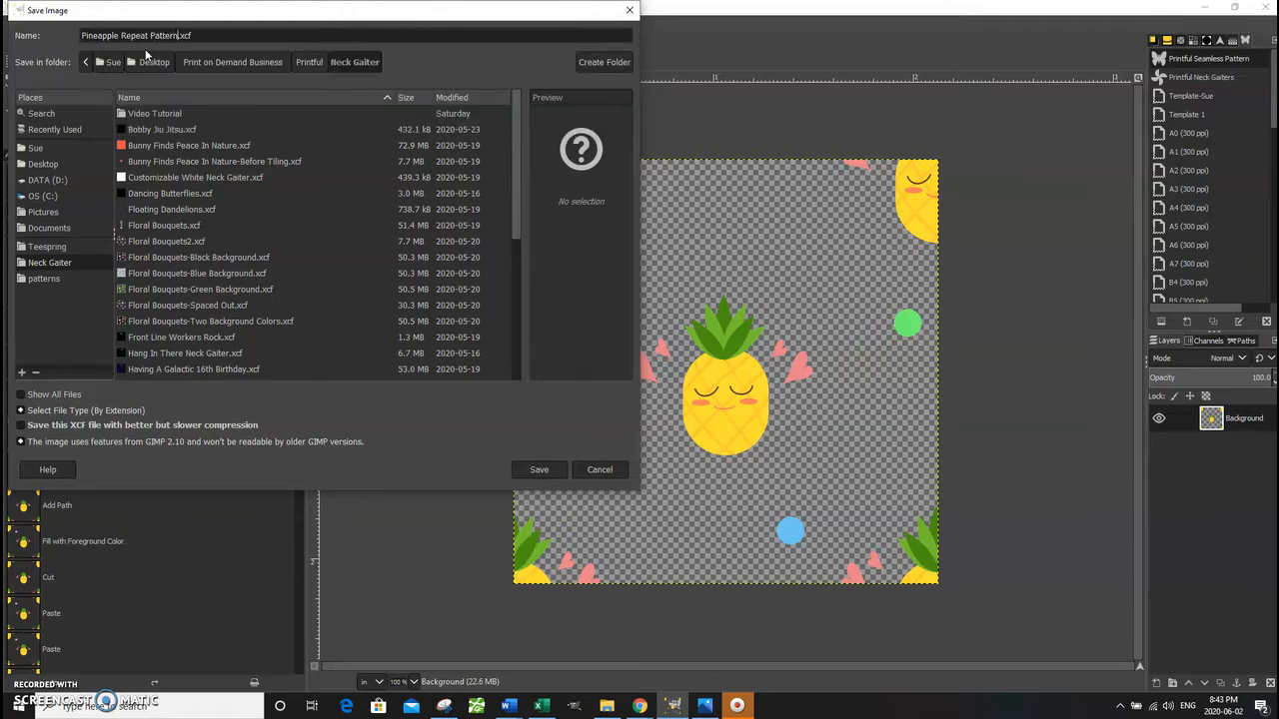
key("Return")
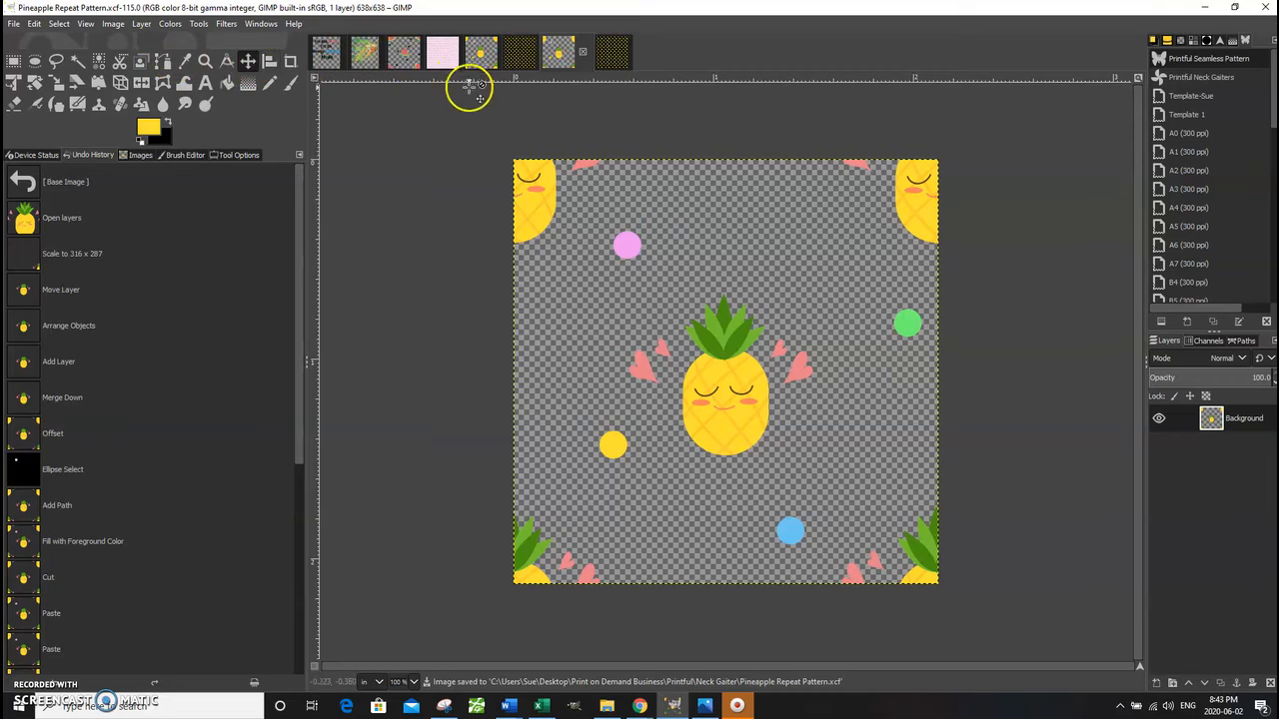
Export the full black-background pattern as Pineapple Repeat Pattern-Blk Bkgrd.png in the Neck Gaiter folder with the existing PNG options
left_click(606, 62)
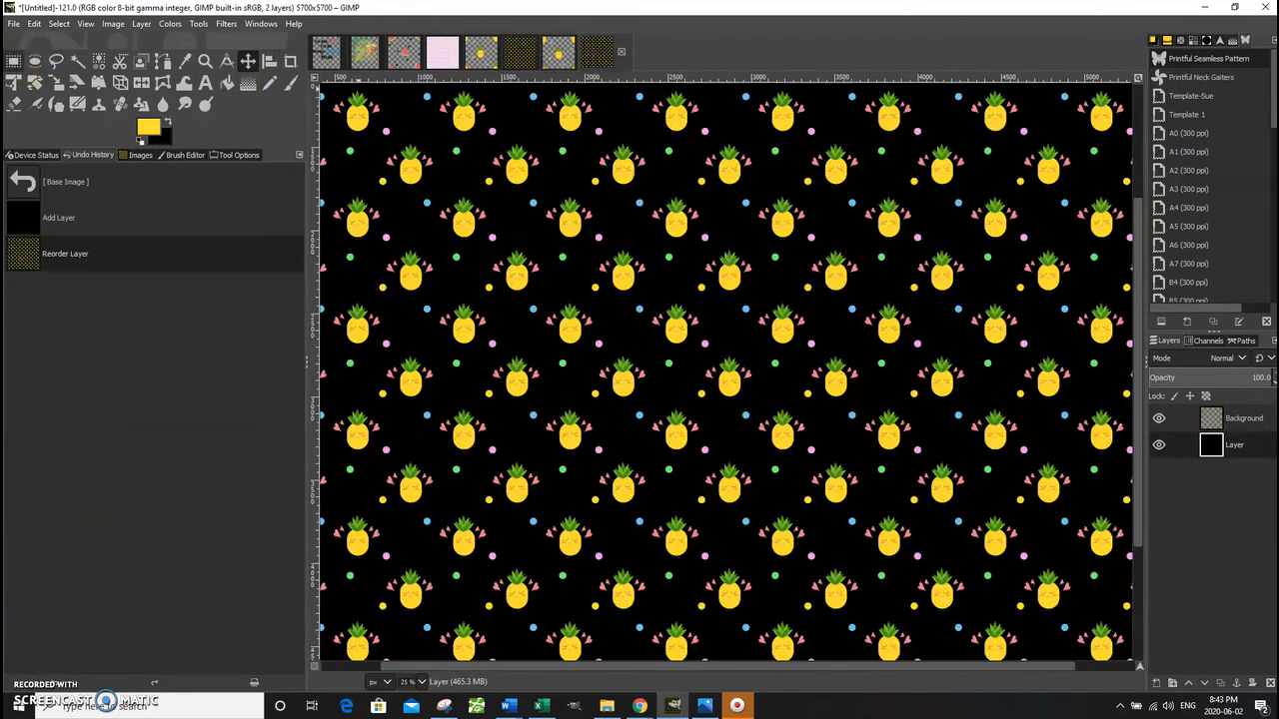
left_click(13, 24)
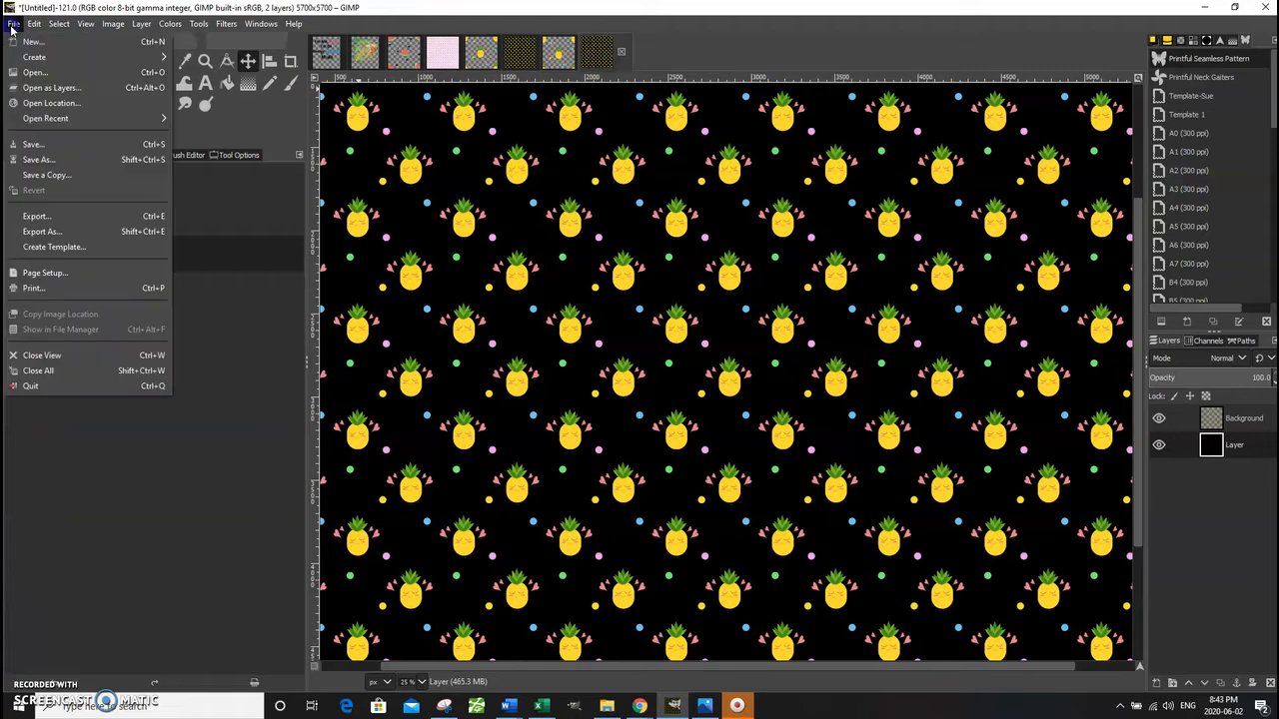
left_click(52, 232)
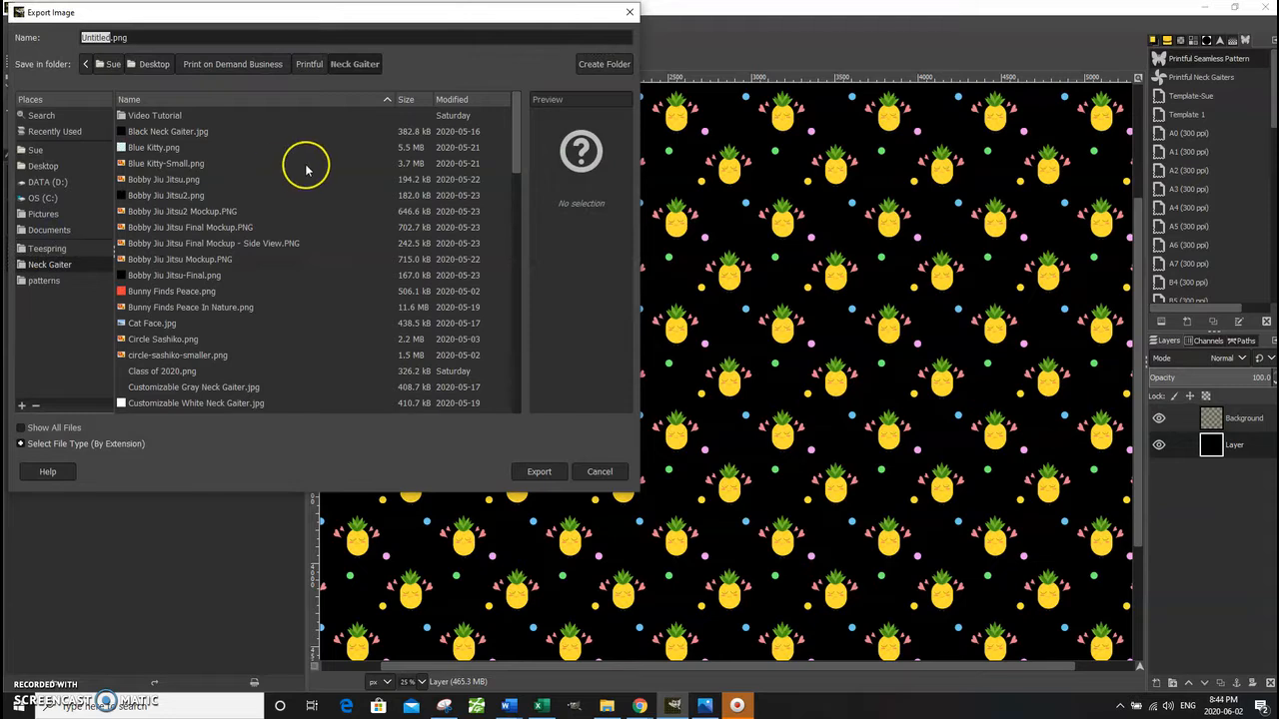
left_click(113, 37)
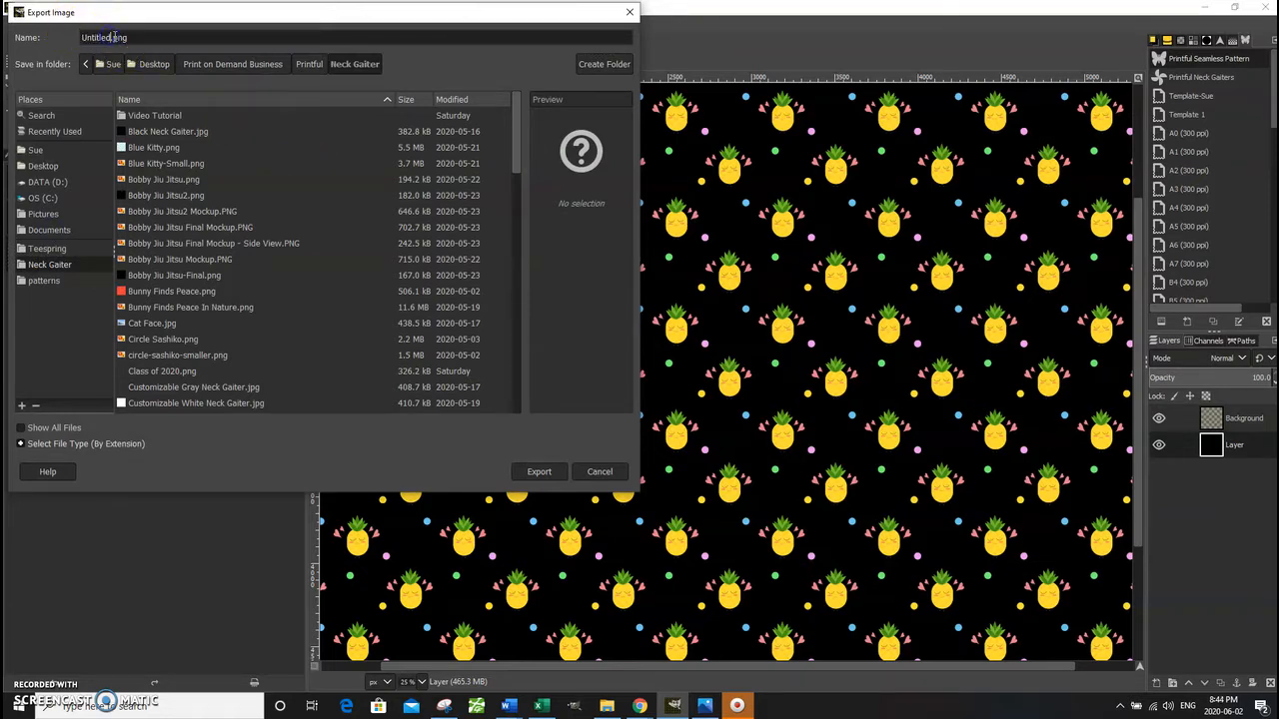
double_click(108, 37)
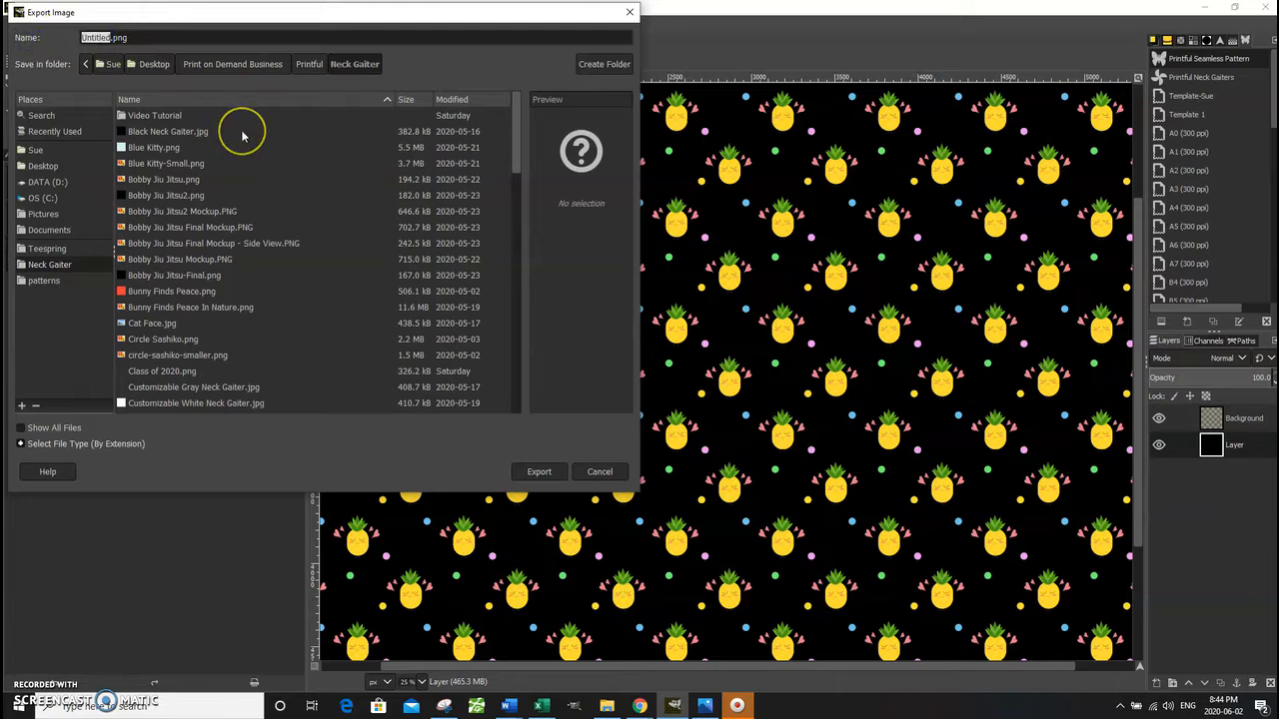
type("Pineapp")
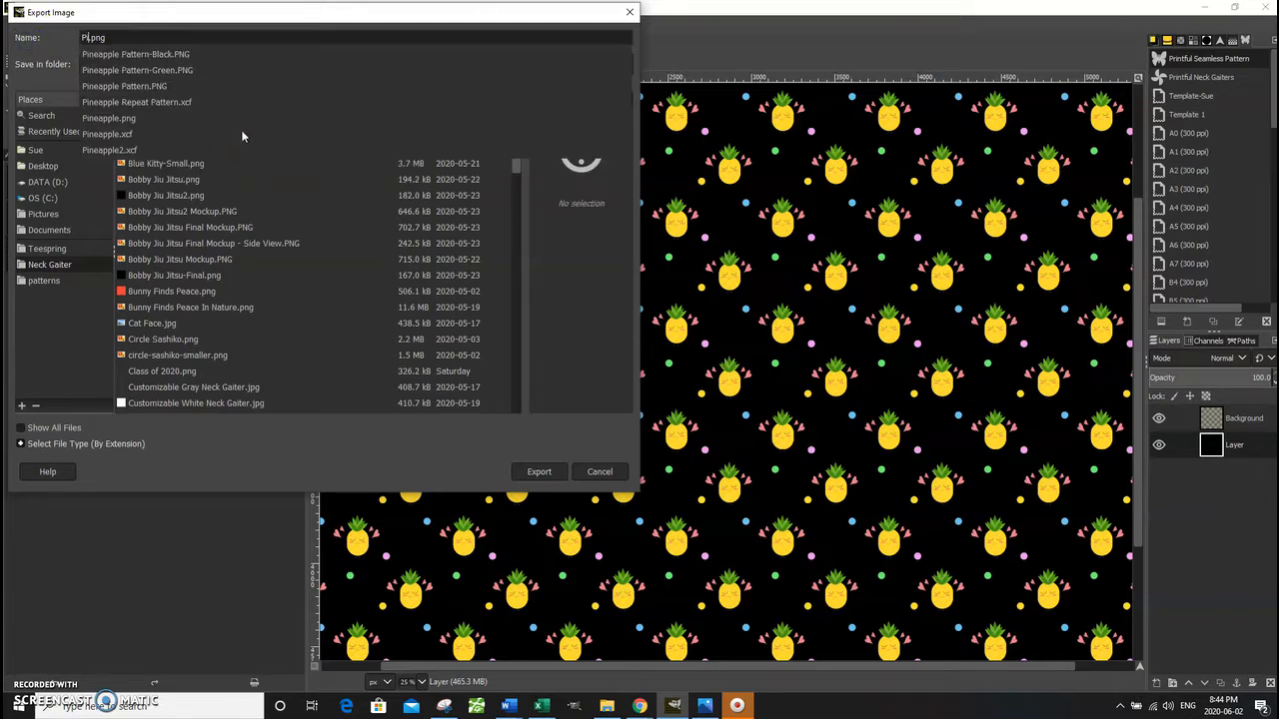
type("le ")
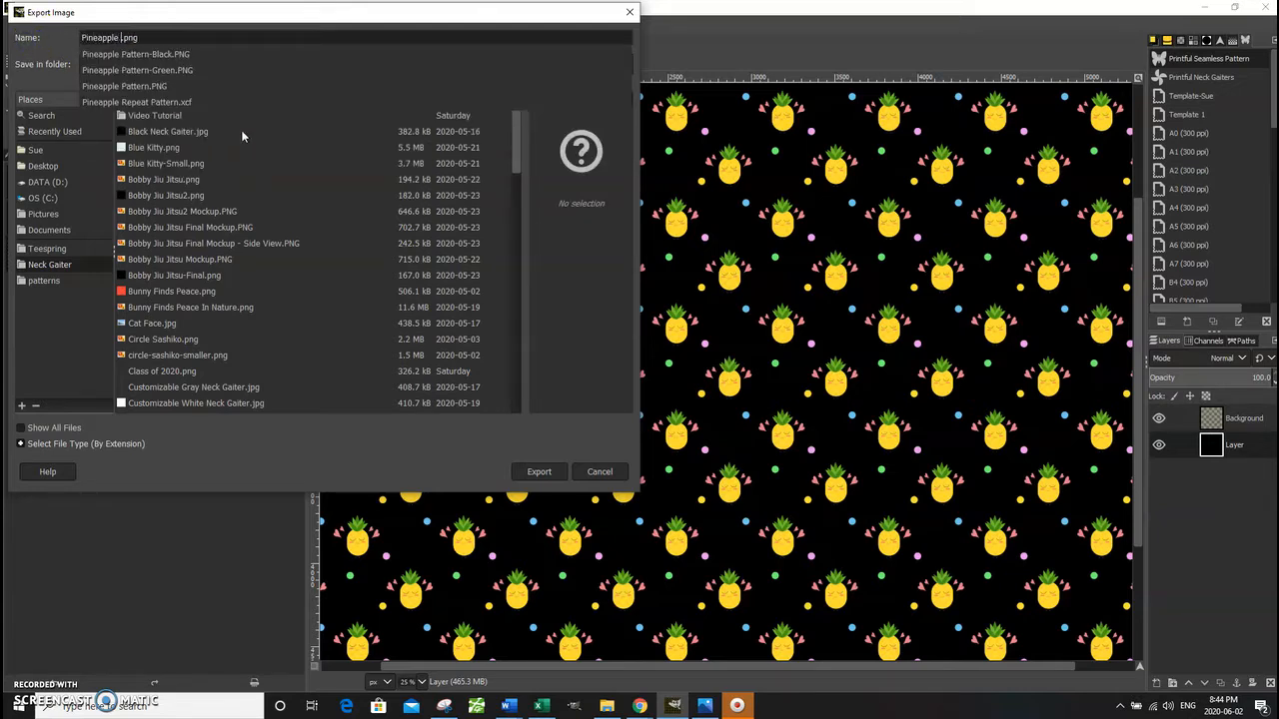
type("Repeat Patter")
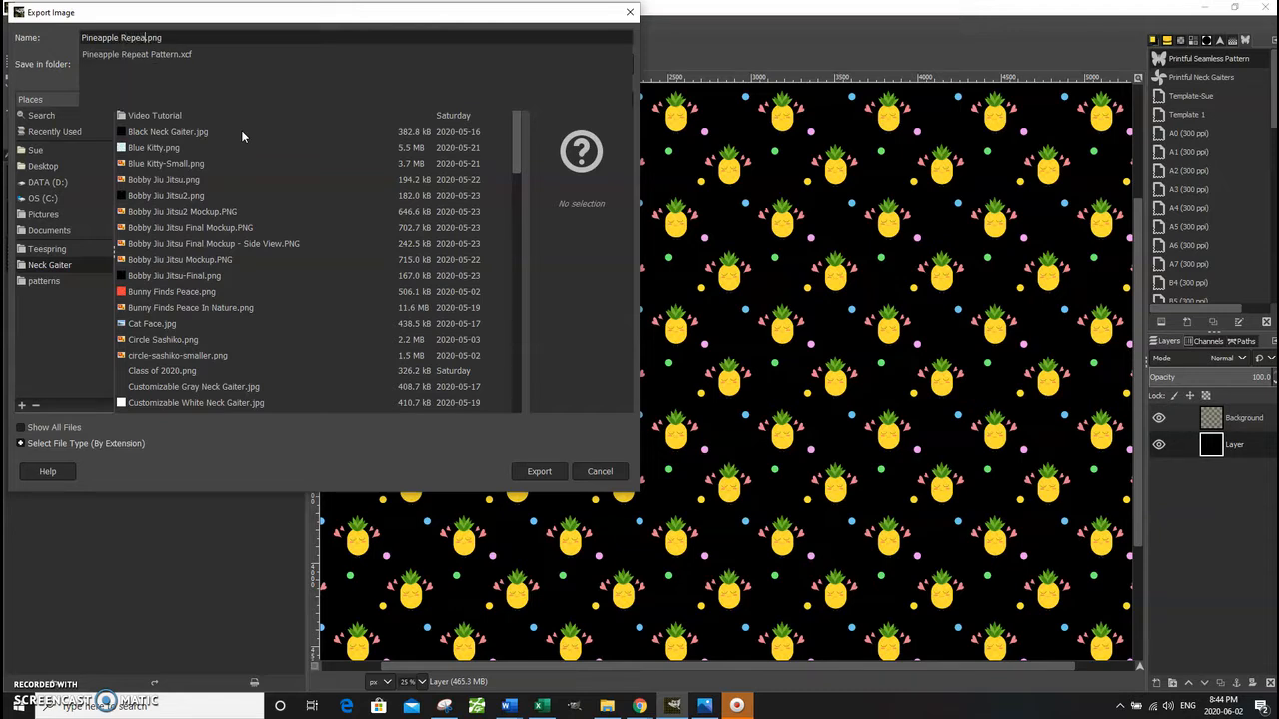
type("n")
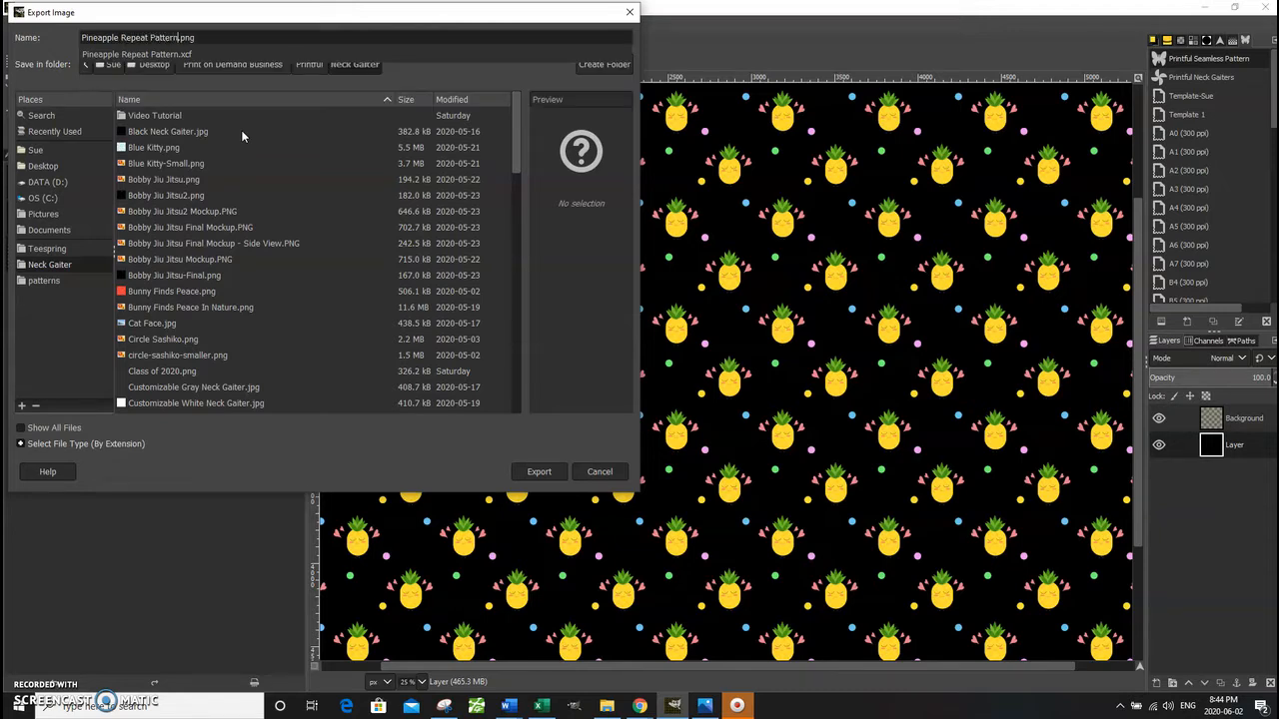
type("-B")
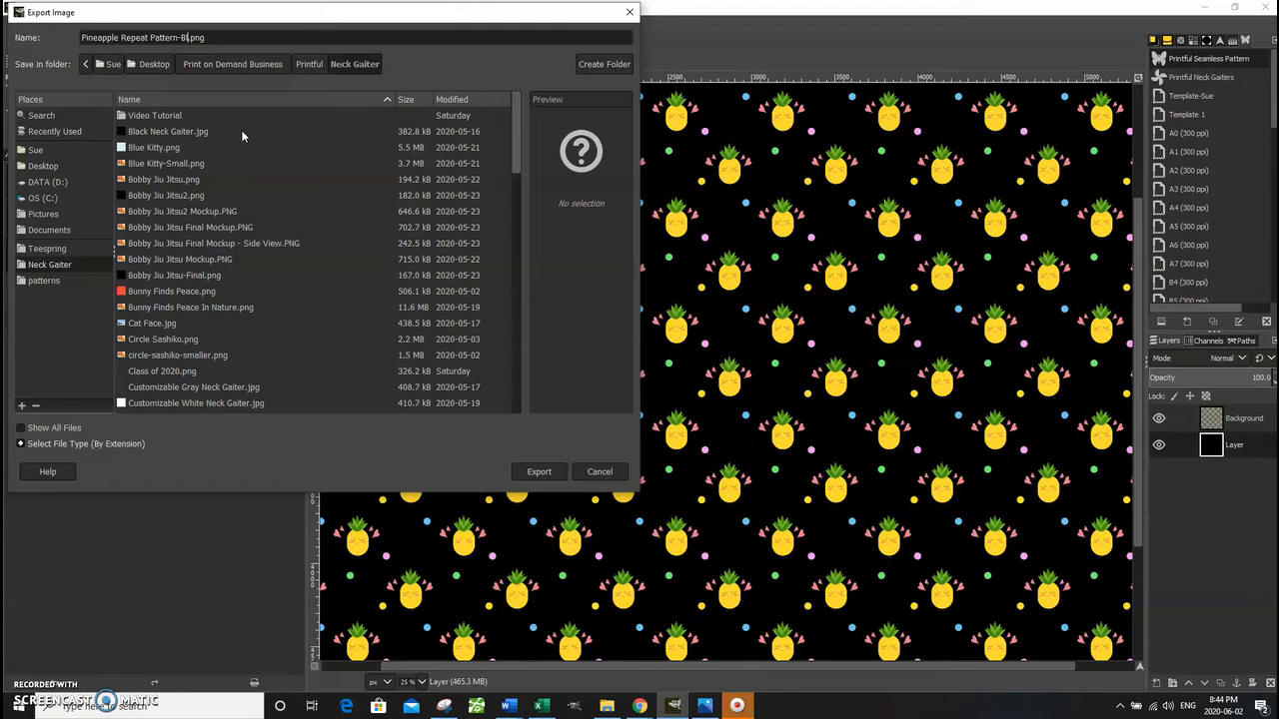
type("lk Bkgrd")
key("Return")
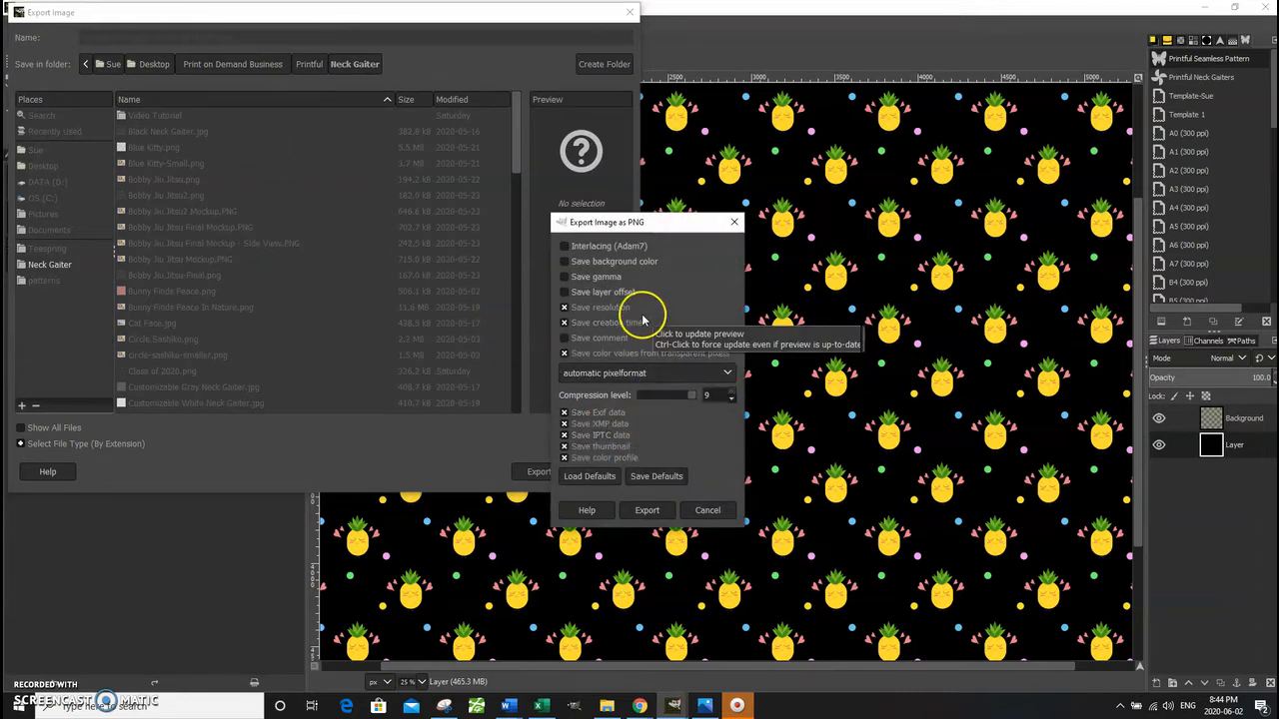
left_click(658, 514)
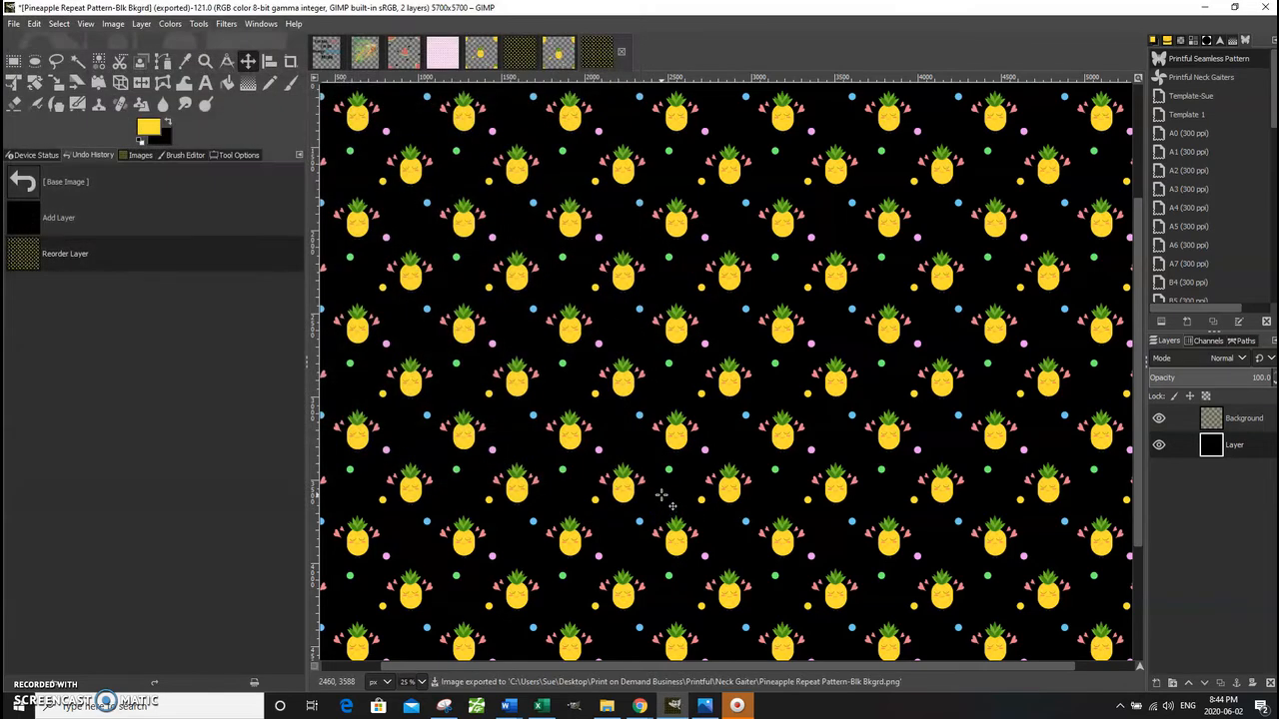
left_click(664, 498)
Switch to Printful in Chrome, maximize the window and open the KassieKewlKreations store's product list
left_click(639, 706)
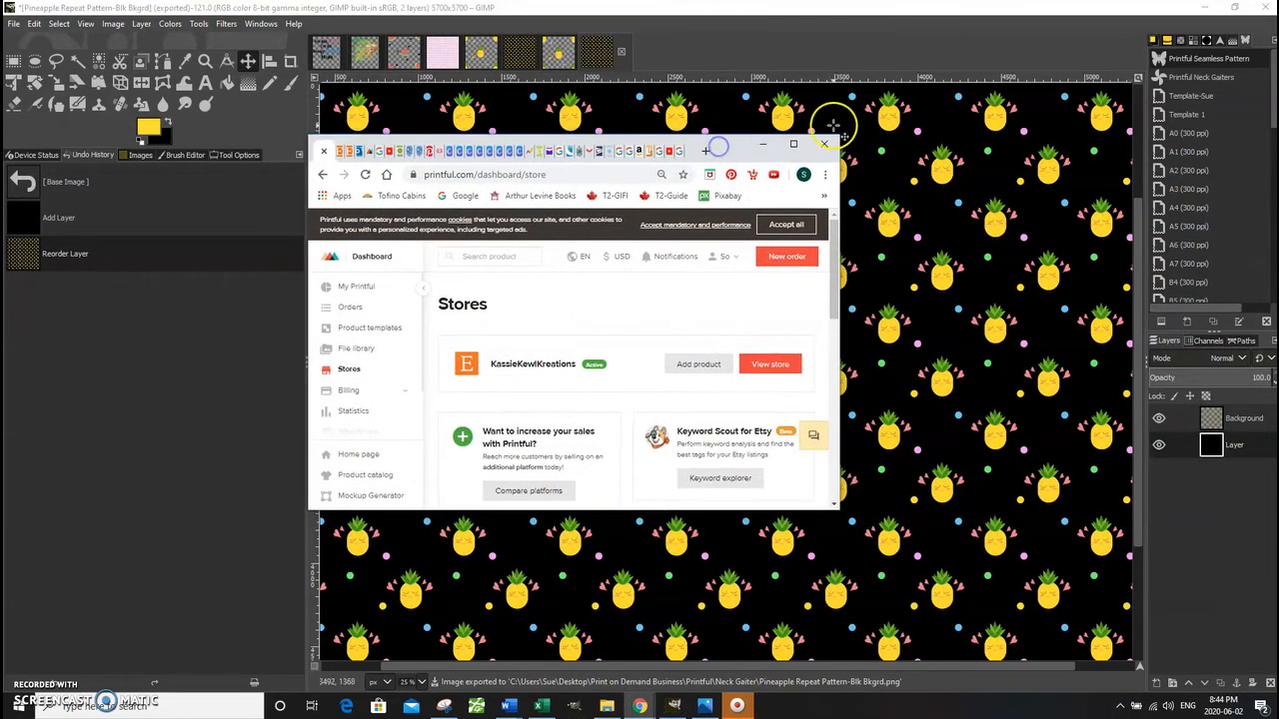
left_click(796, 149)
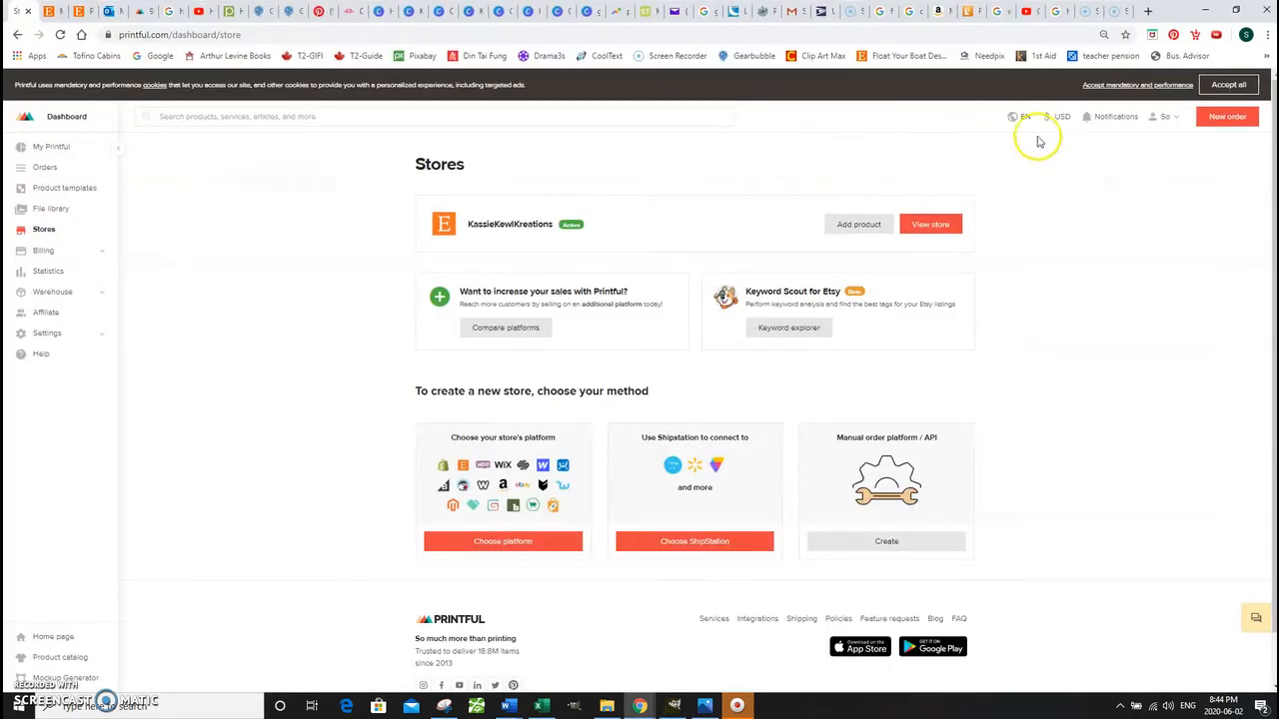
left_click(43, 229)
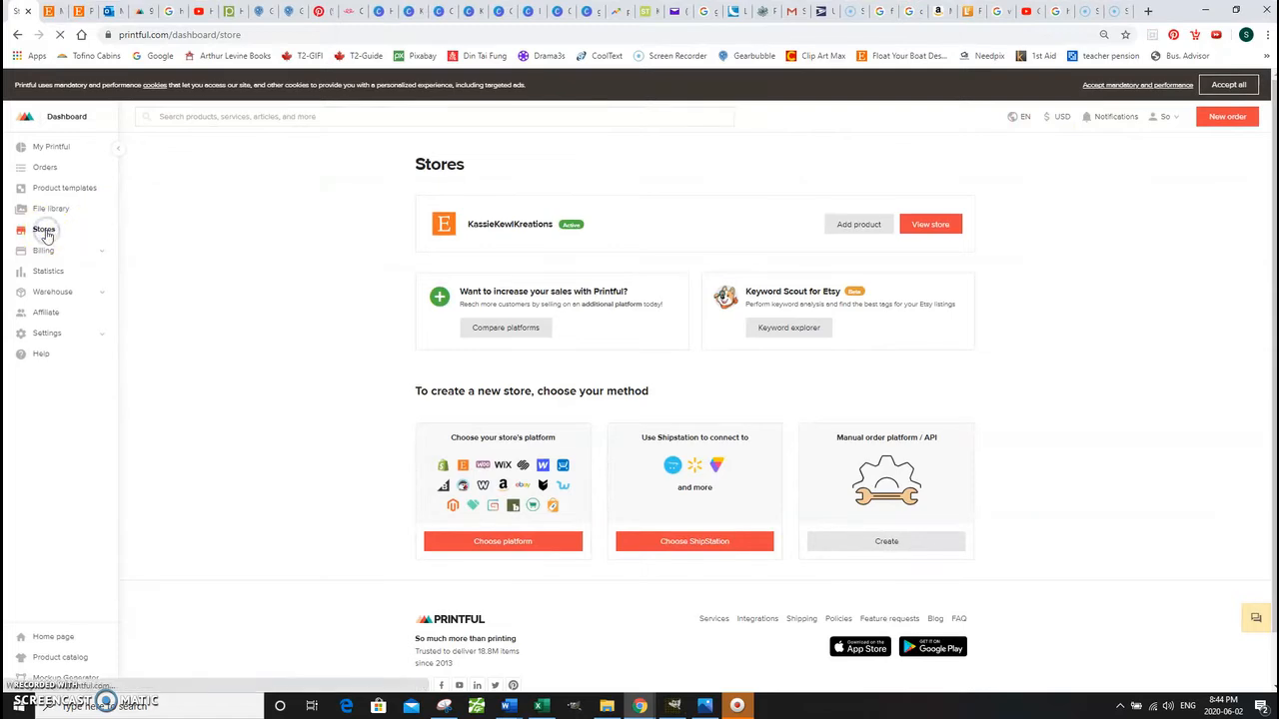
left_click(939, 225)
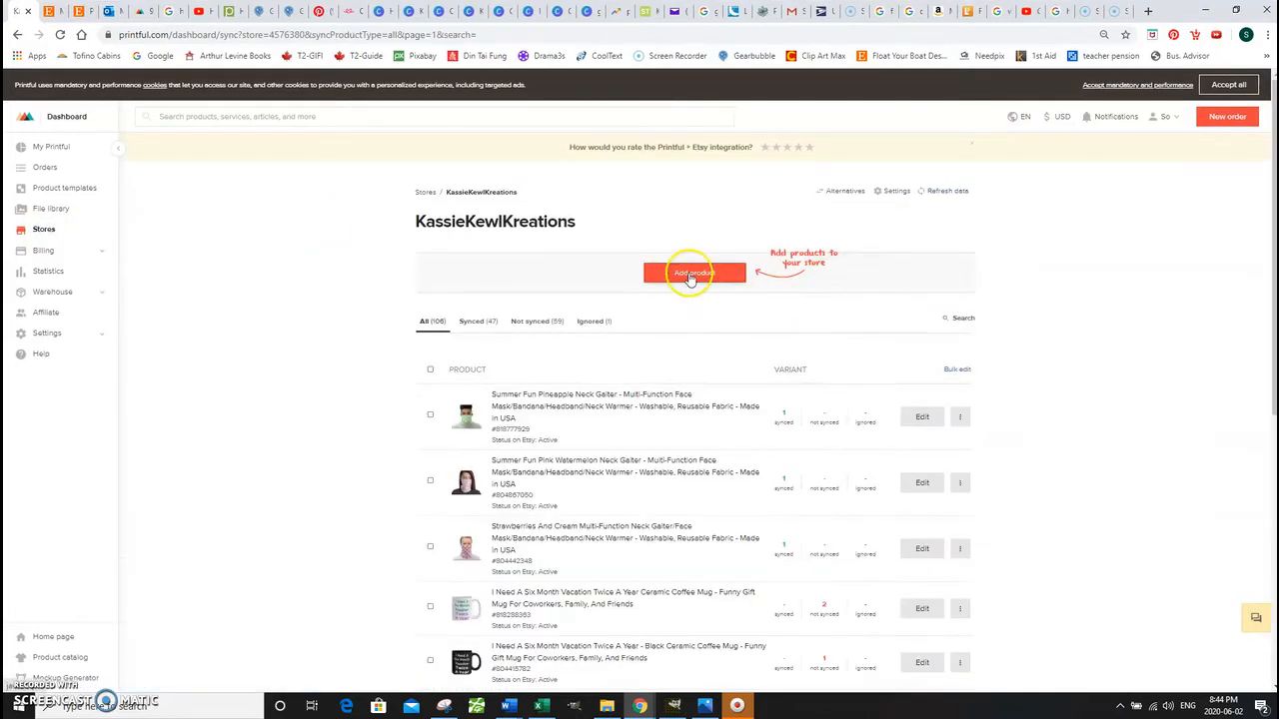
Add the All-Over Print Neck Gaiter from the face masks accessories as a new product with black stitching
left_click(689, 276)
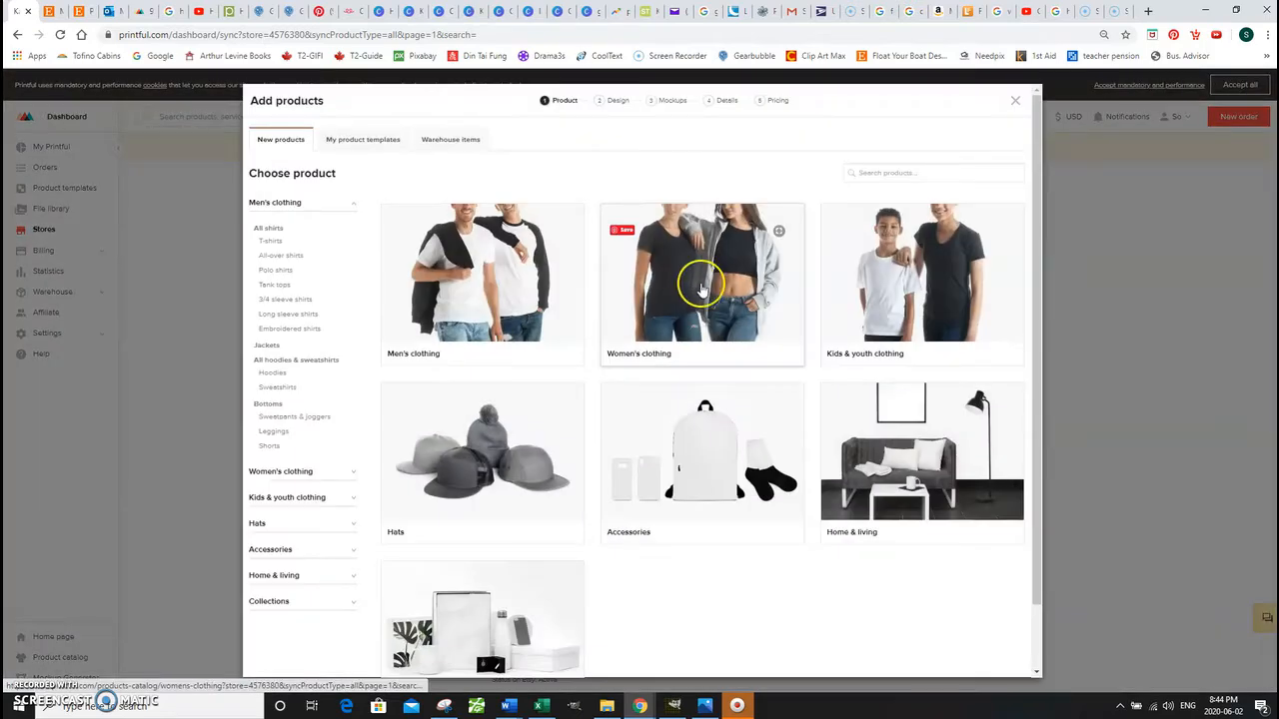
left_click(715, 451)
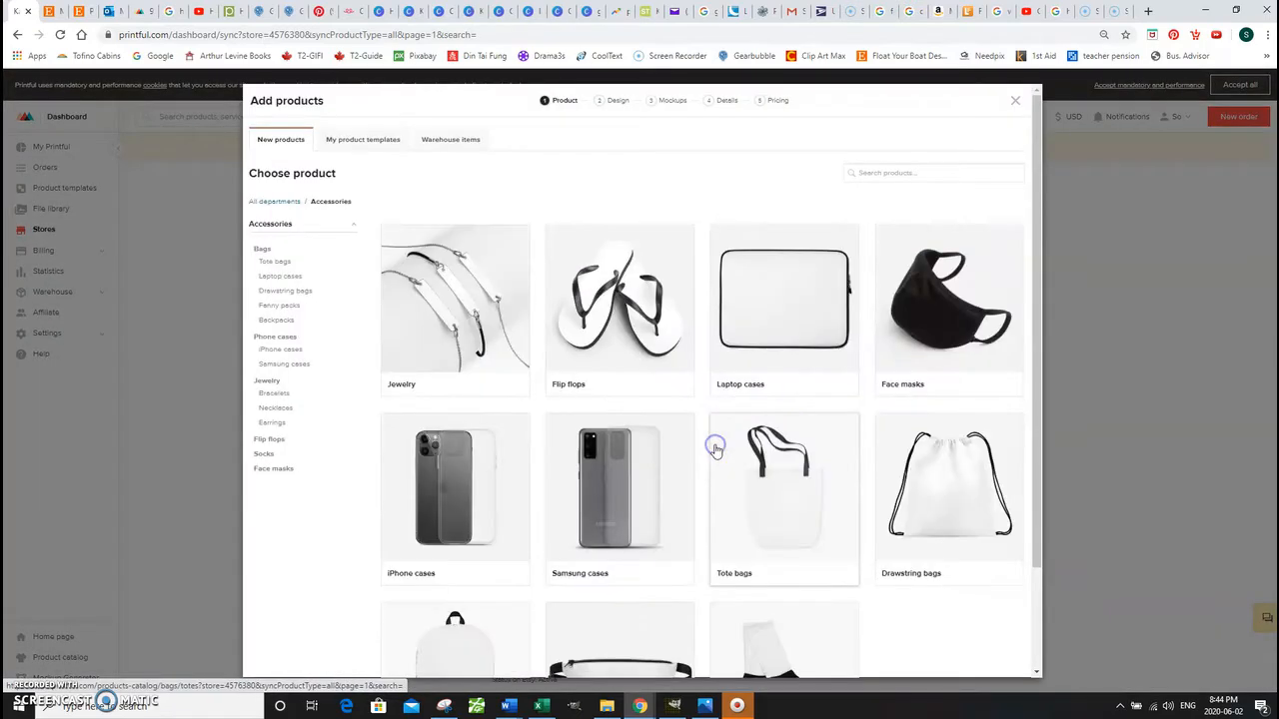
left_click(917, 338)
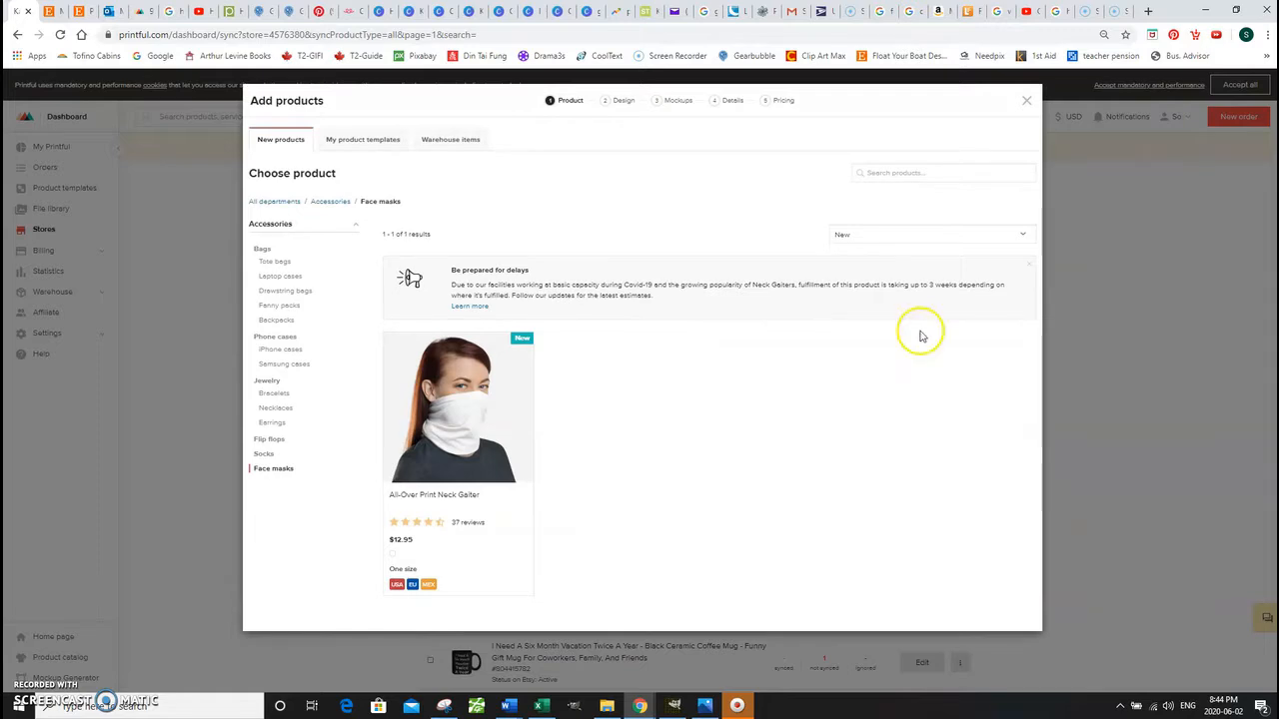
left_click(476, 439)
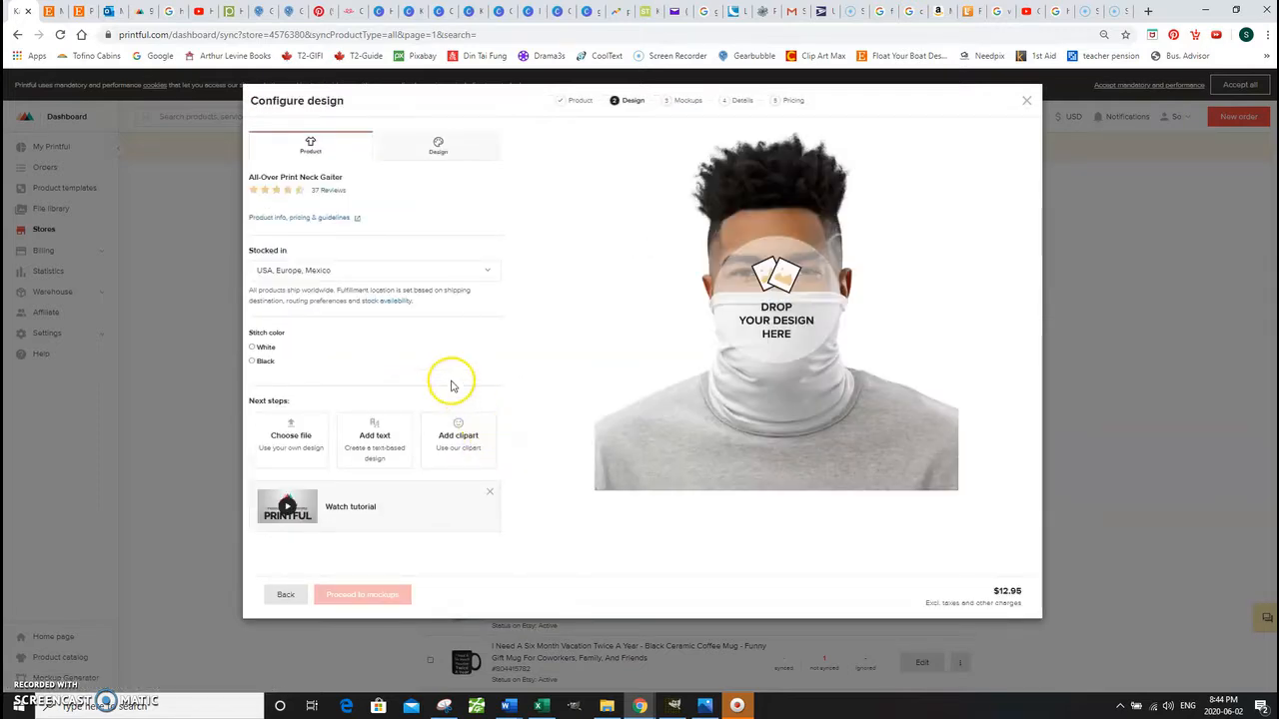
left_click(251, 362)
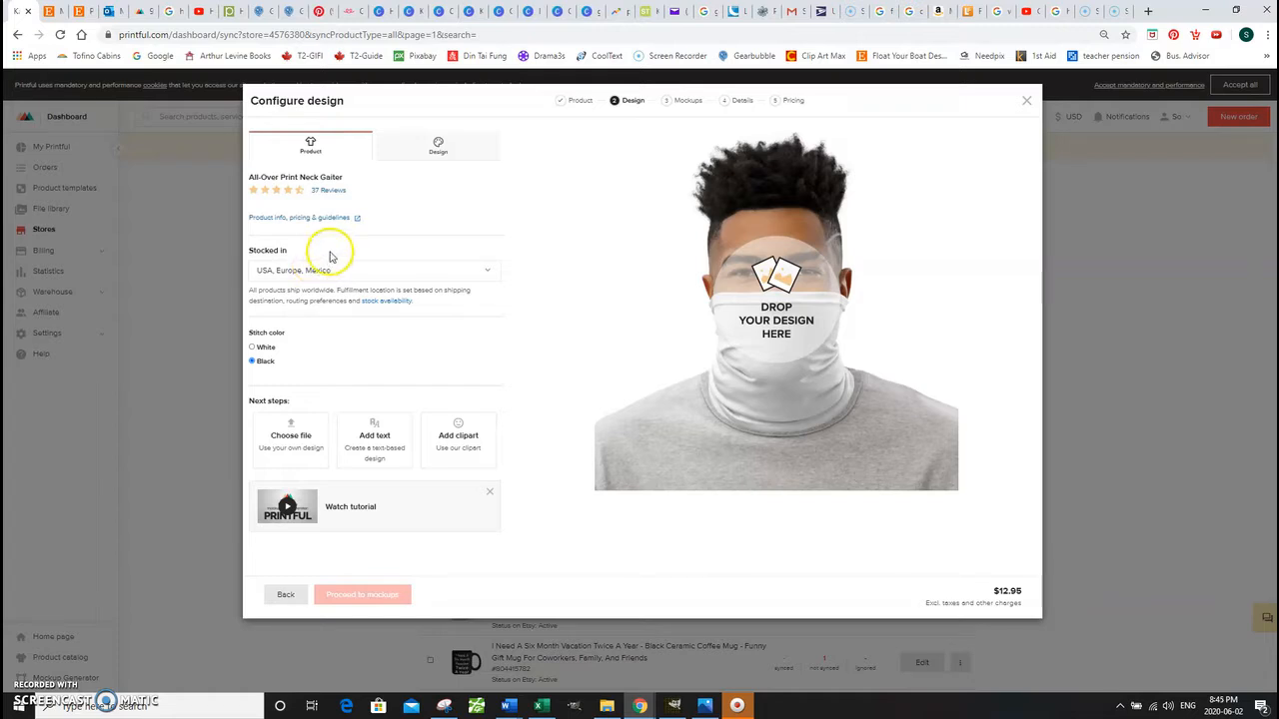
Upload Pineapple Repeat Pattern-Blk Bkgrd.png from the Neck Gaiter folder to the store's file library and apply it to the gaiter design
left_click(448, 153)
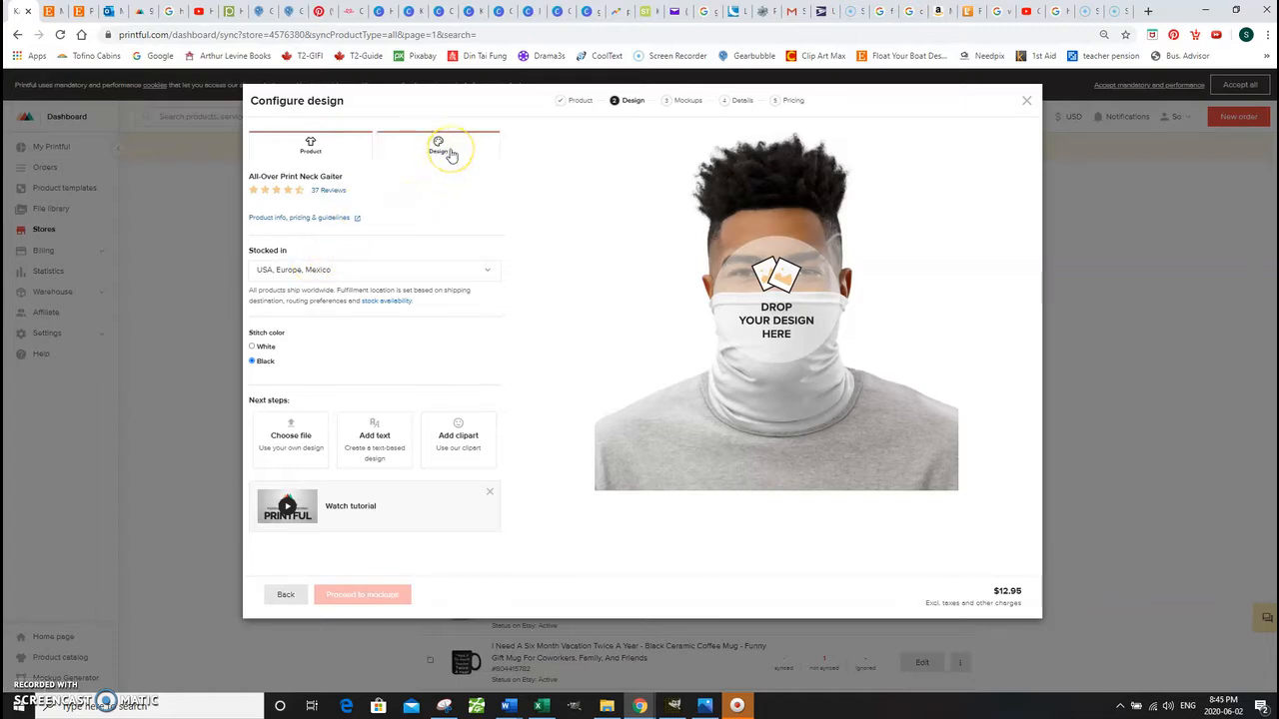
left_click(294, 205)
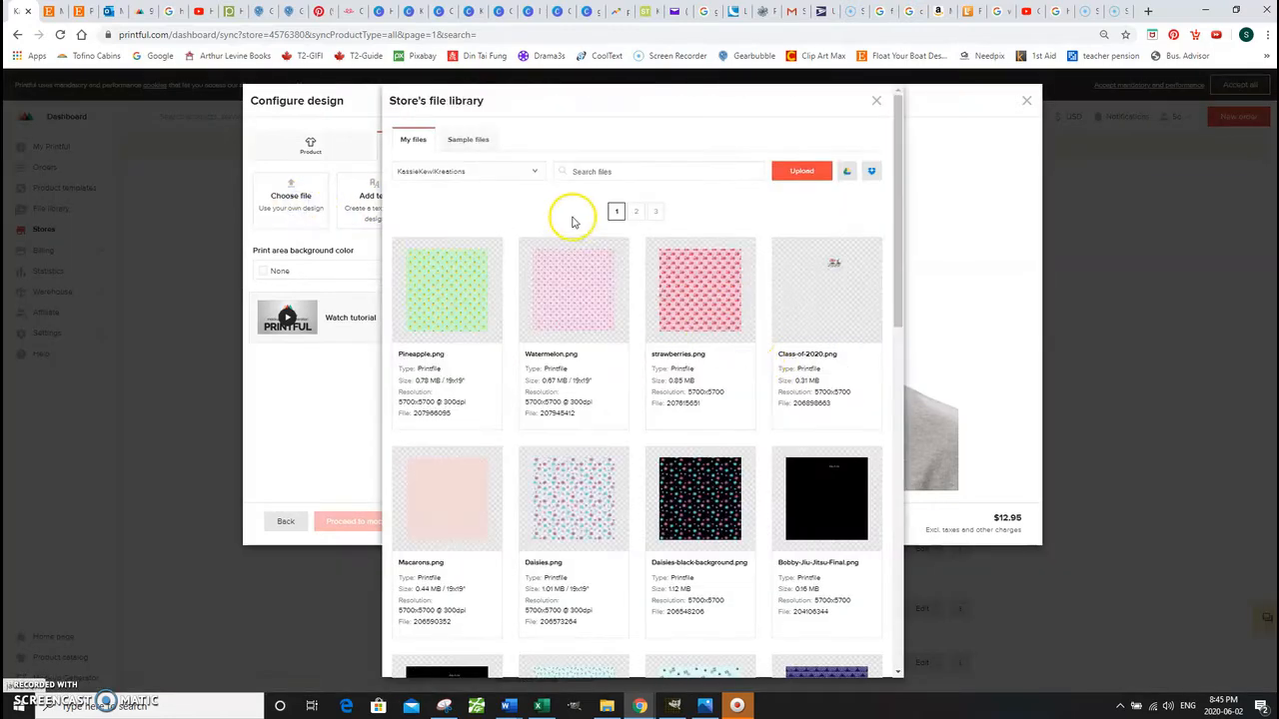
left_click(796, 173)
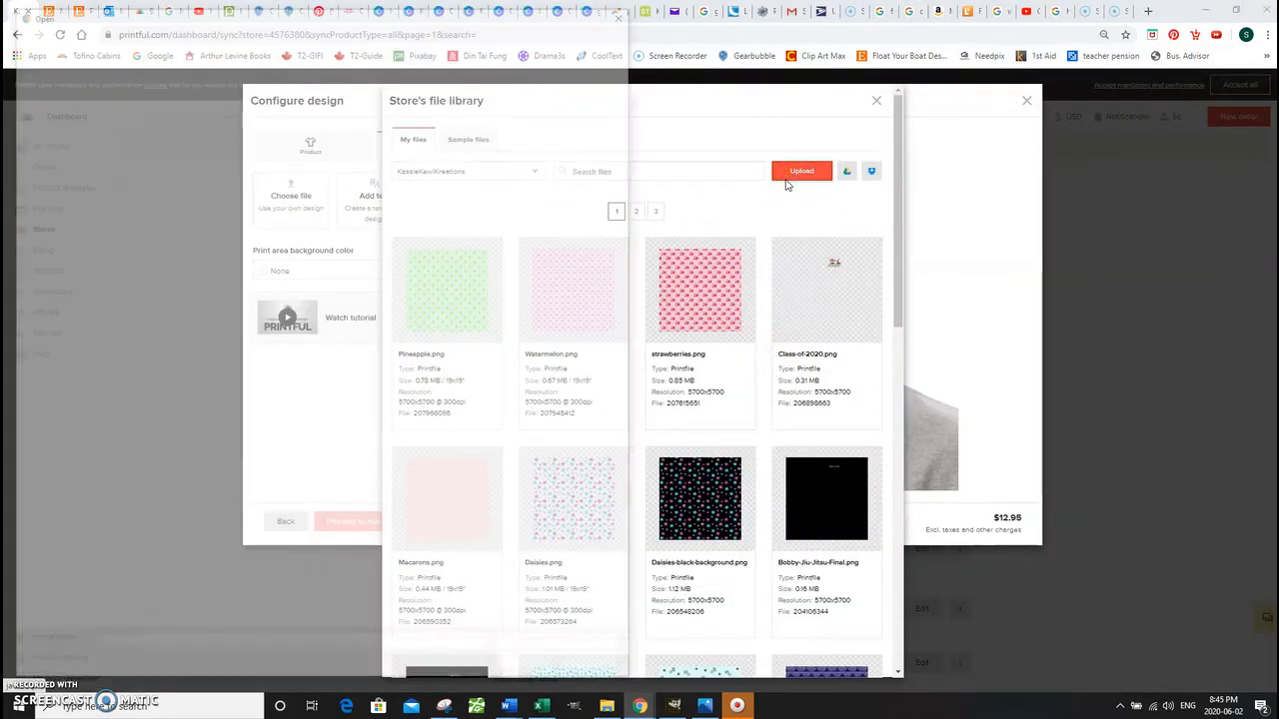
scroll(469, 449, "down", 10)
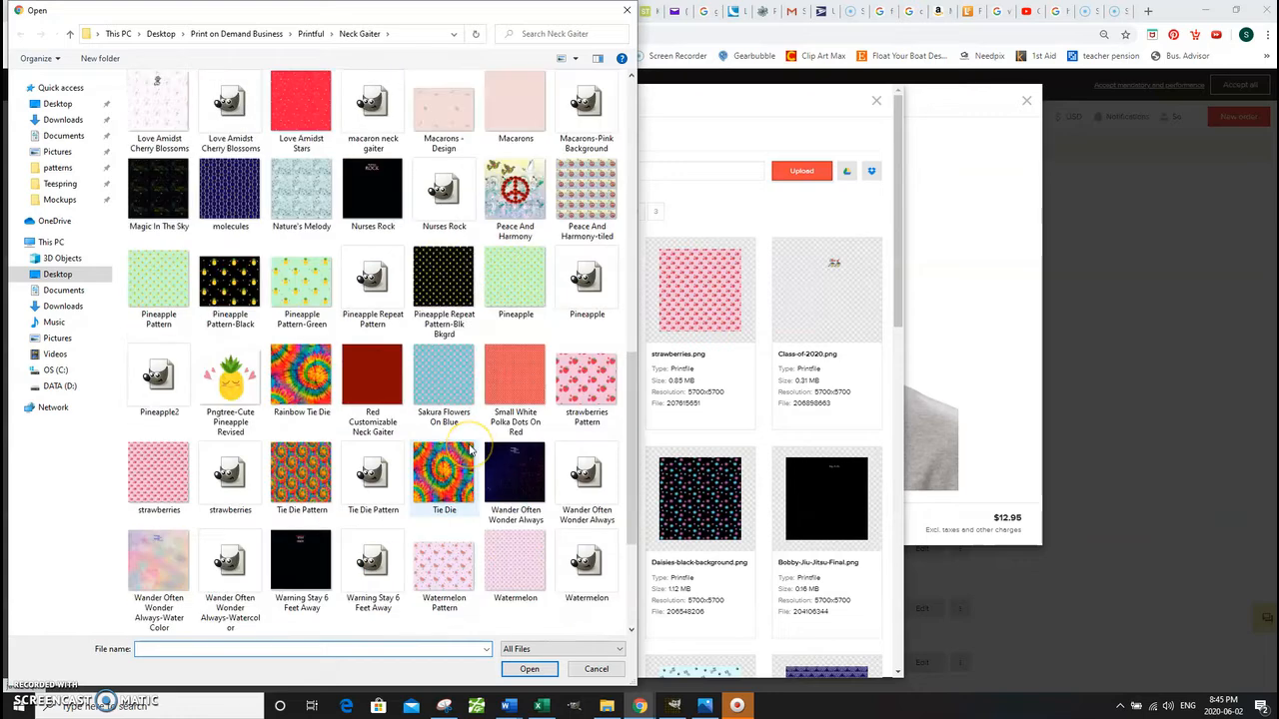
scroll(471, 452, "down", 2)
scroll(484, 420, "up", 3)
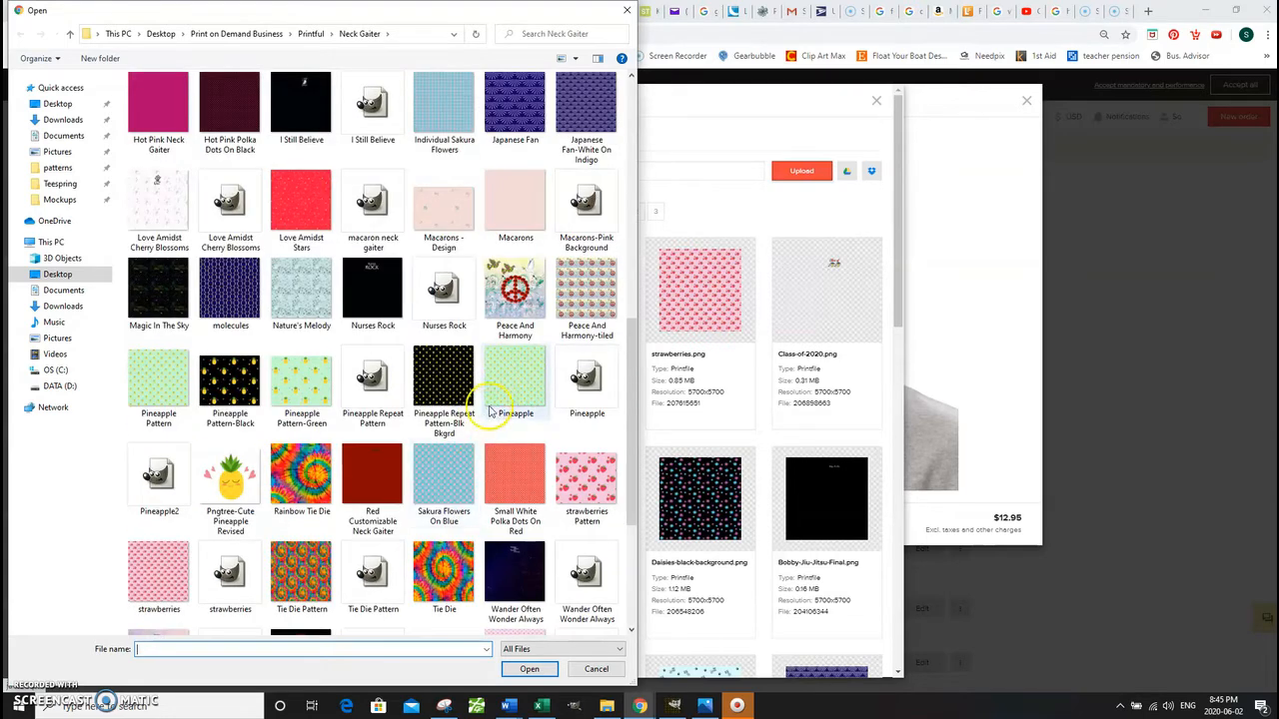
double_click(493, 405)
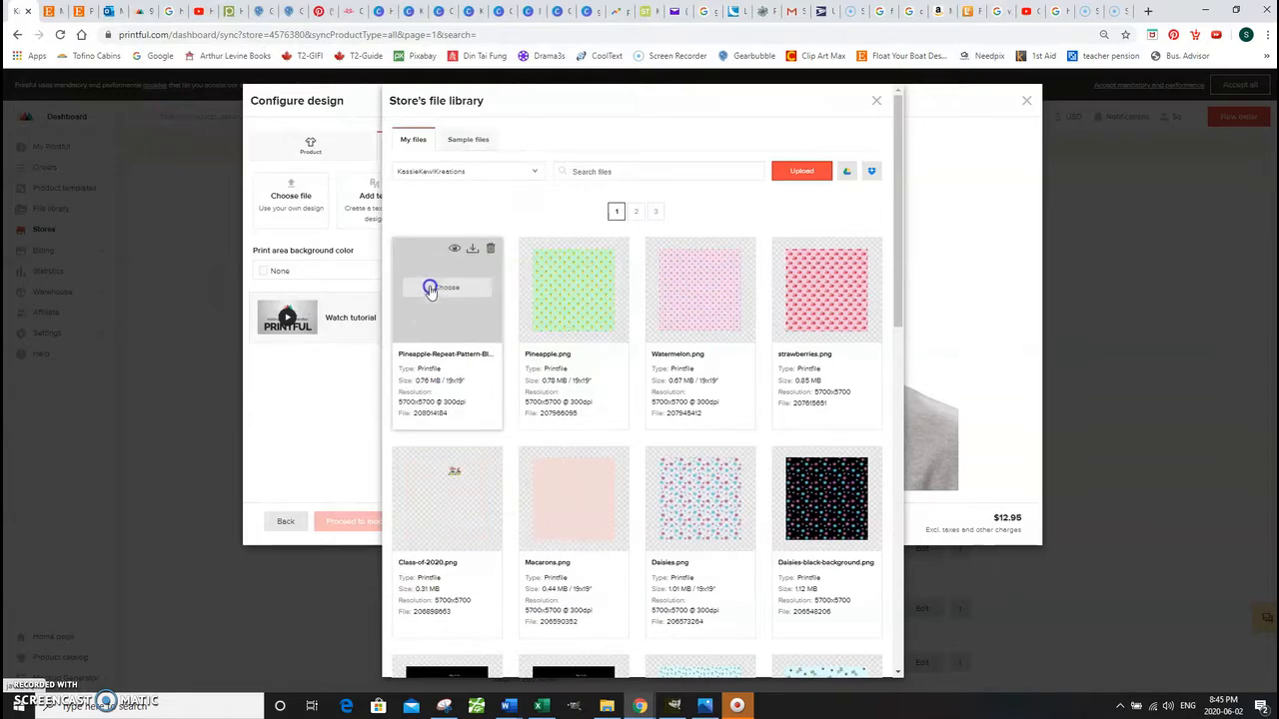
left_click(449, 289)
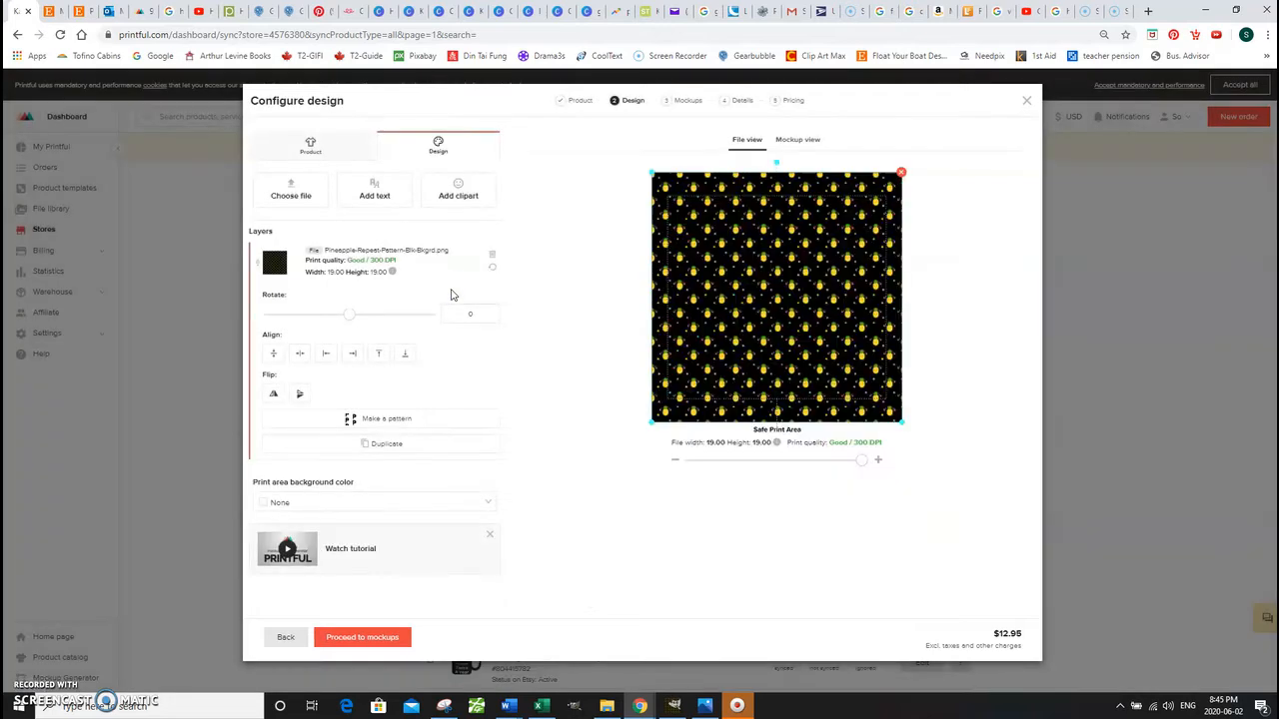
Examine the black pineapple pattern on the neck gaiter in the mockup view, checking the face, headband, neck and wrist images
left_click(812, 141)
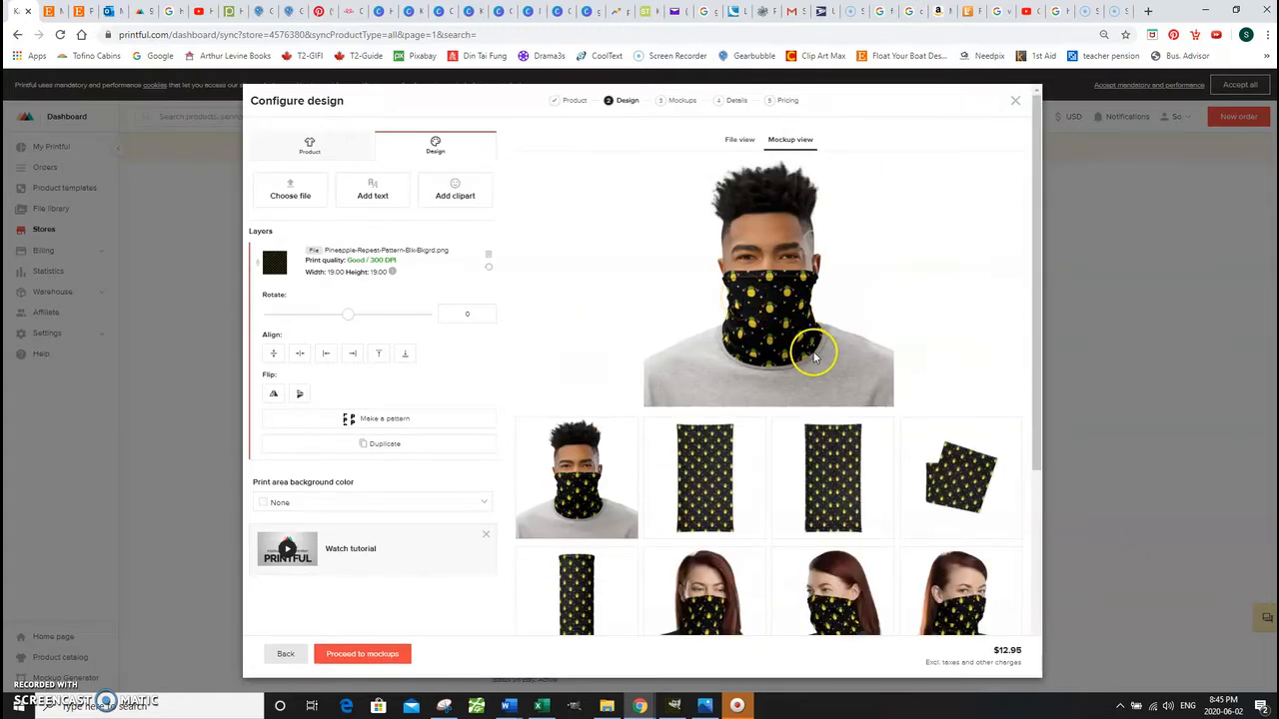
scroll(811, 372, "down", 1)
scroll(815, 386, "up", 1)
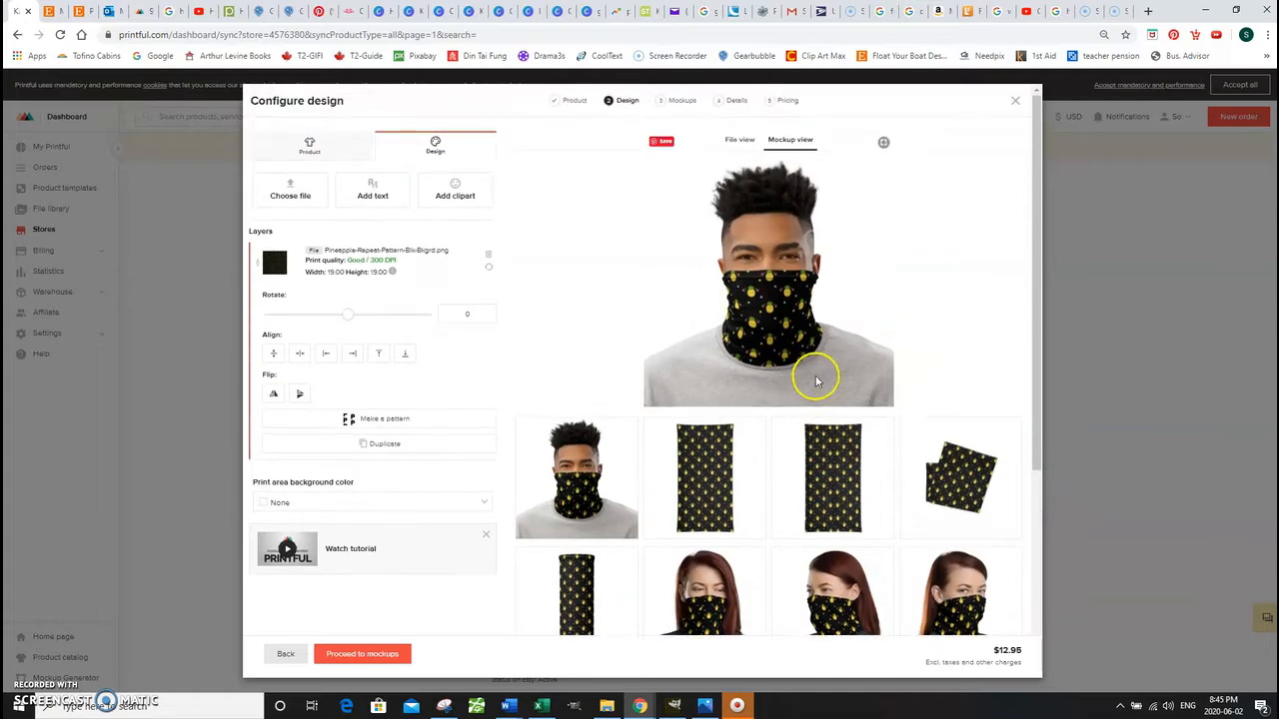
scroll(814, 384, "down", 5)
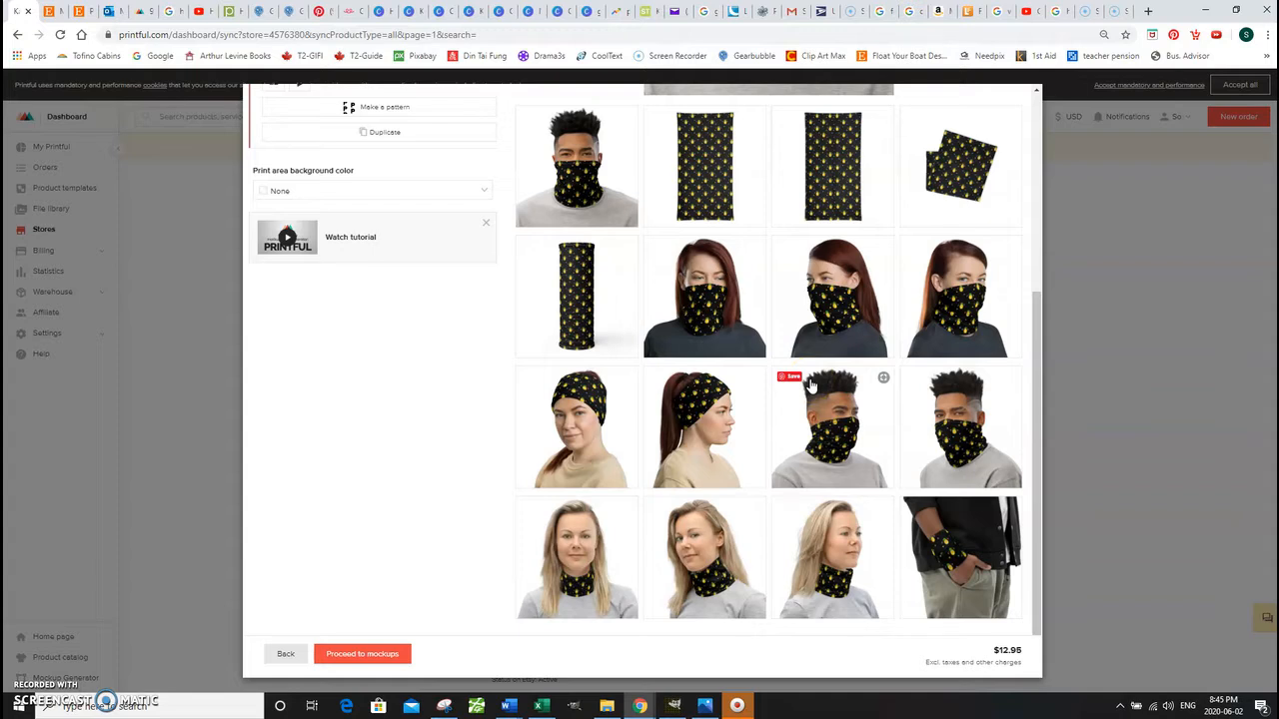
scroll(811, 385, "up", 3)
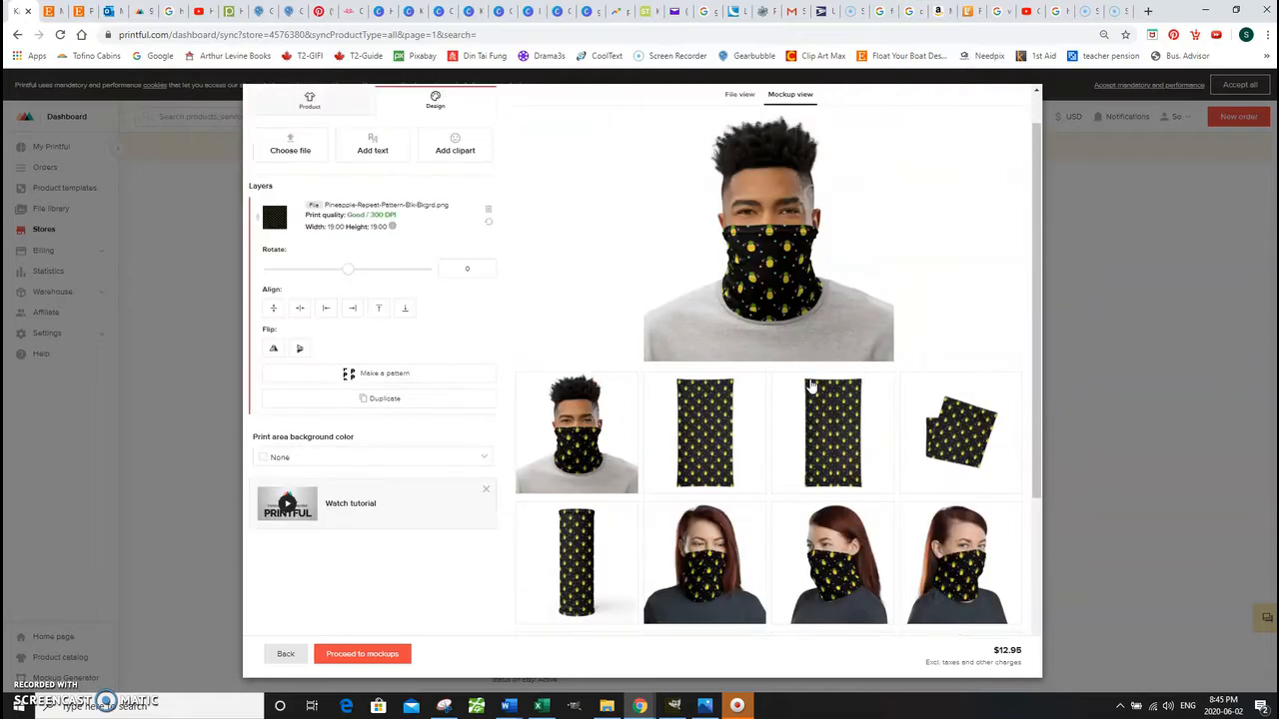
scroll(812, 385, "down", 3)
mouse_move(811, 386)
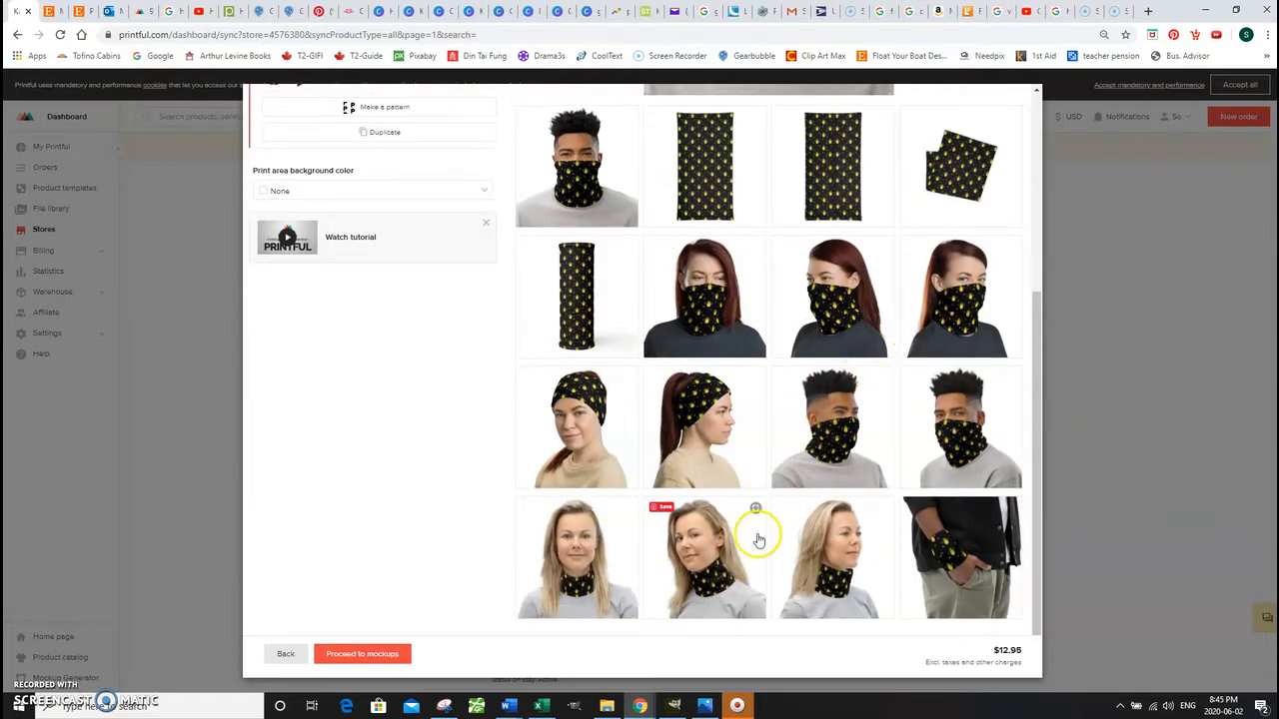
scroll(759, 539, "up", 3)
scroll(759, 540, "down", 2)
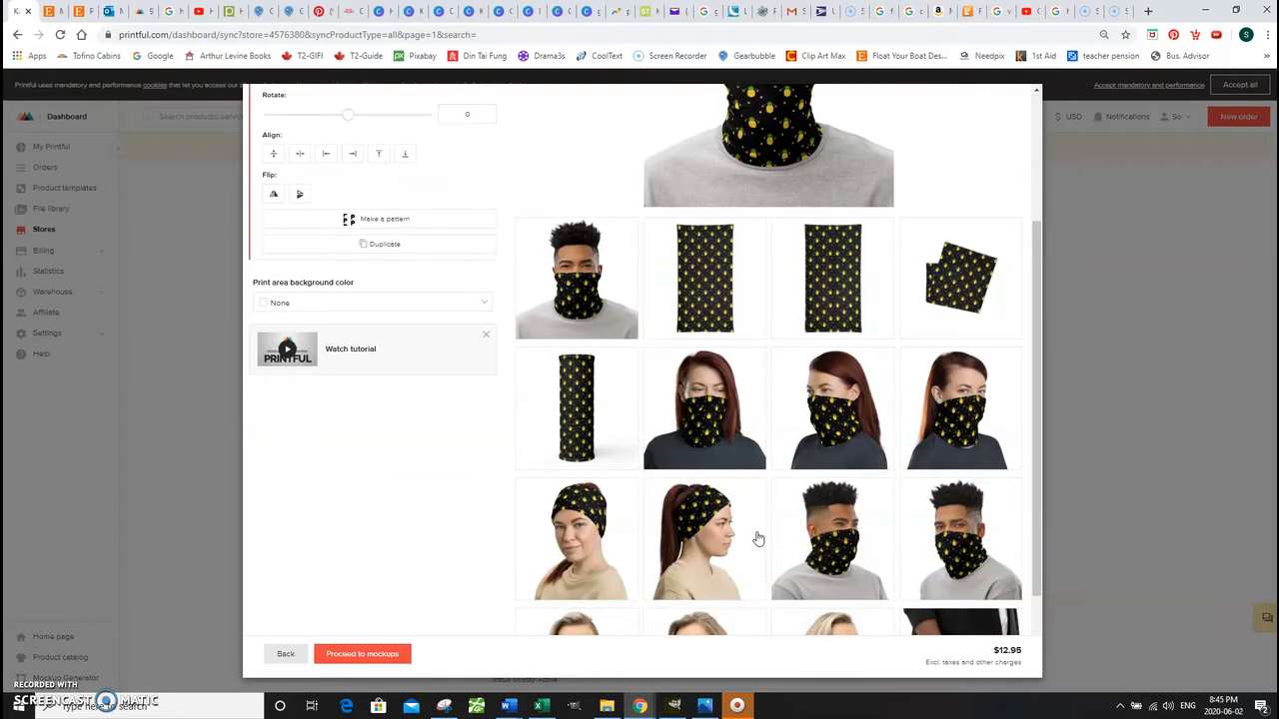
scroll(759, 540, "up", 2)
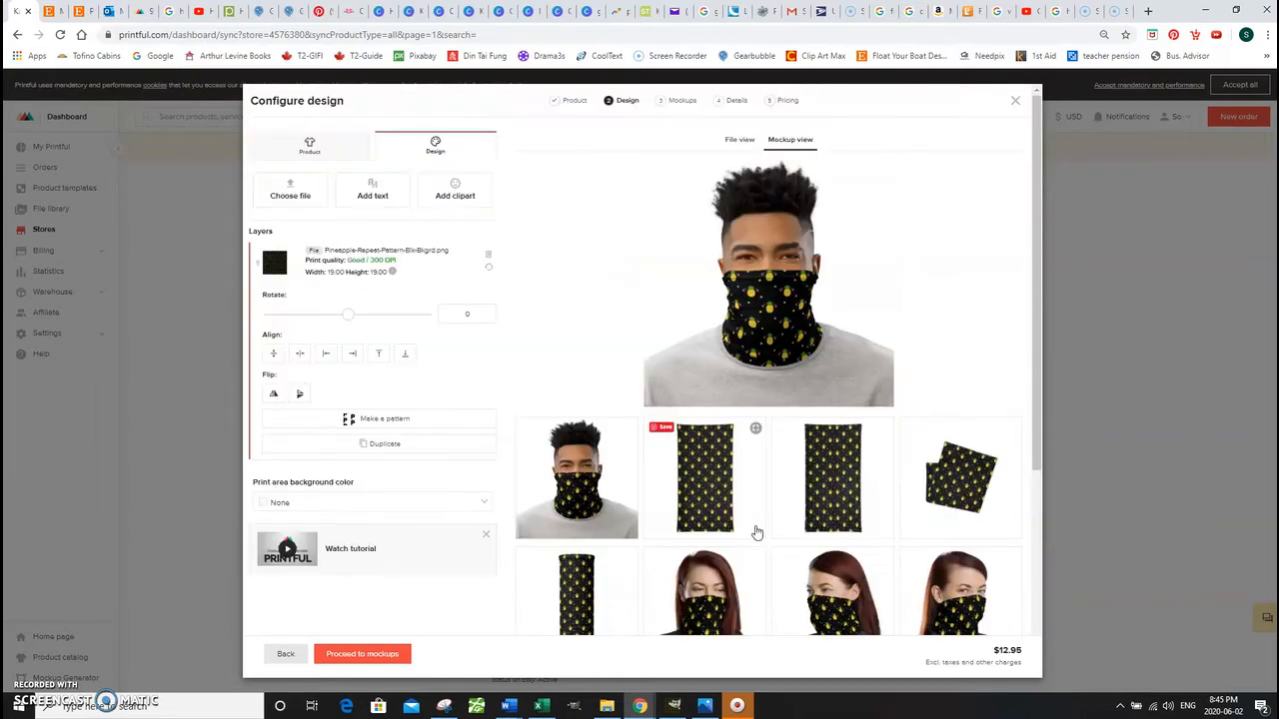
scroll(758, 533, "down", 3)
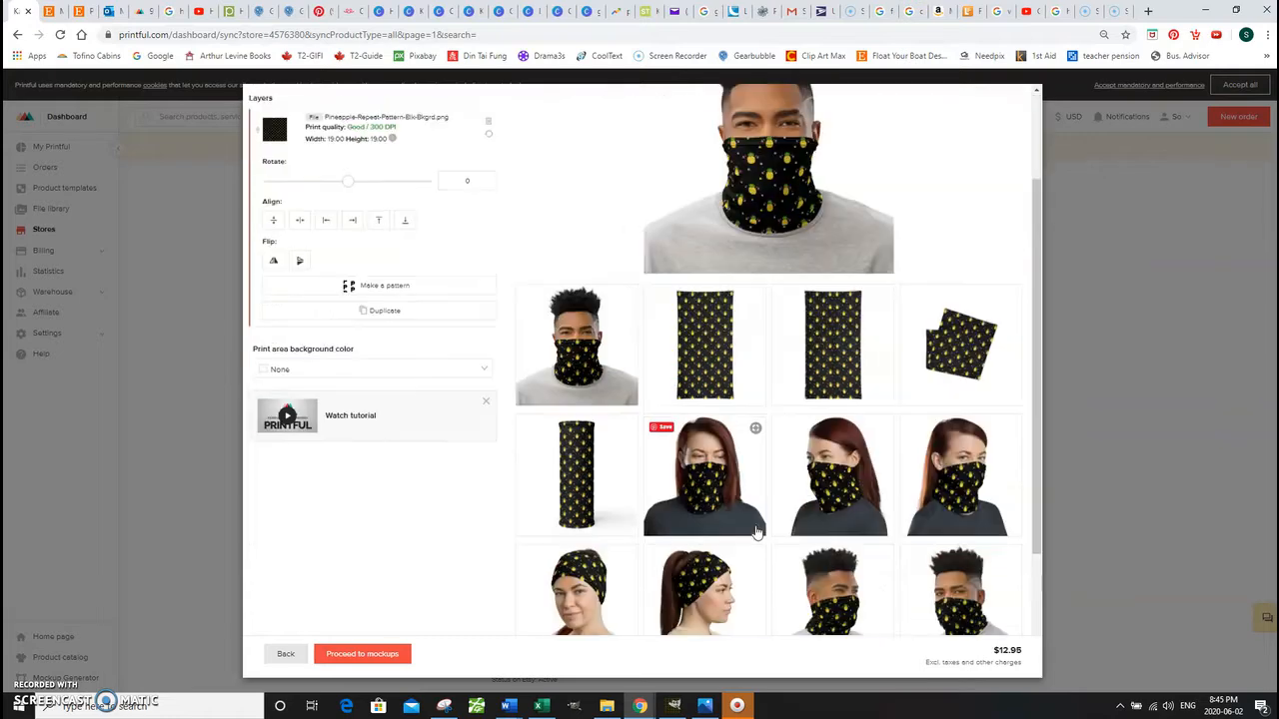
Choose the Men's 3 mockups style for the gaiter's front, left and right images and proceed to the product details
left_click(359, 651)
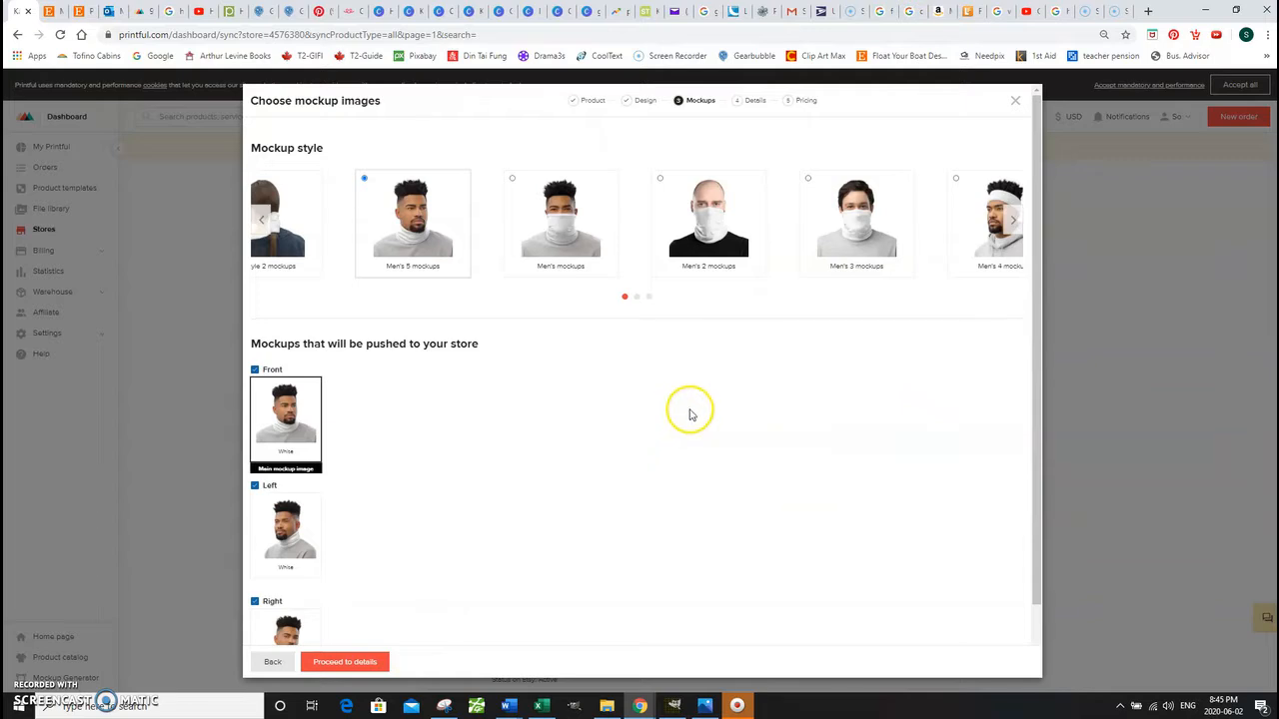
left_click(856, 230)
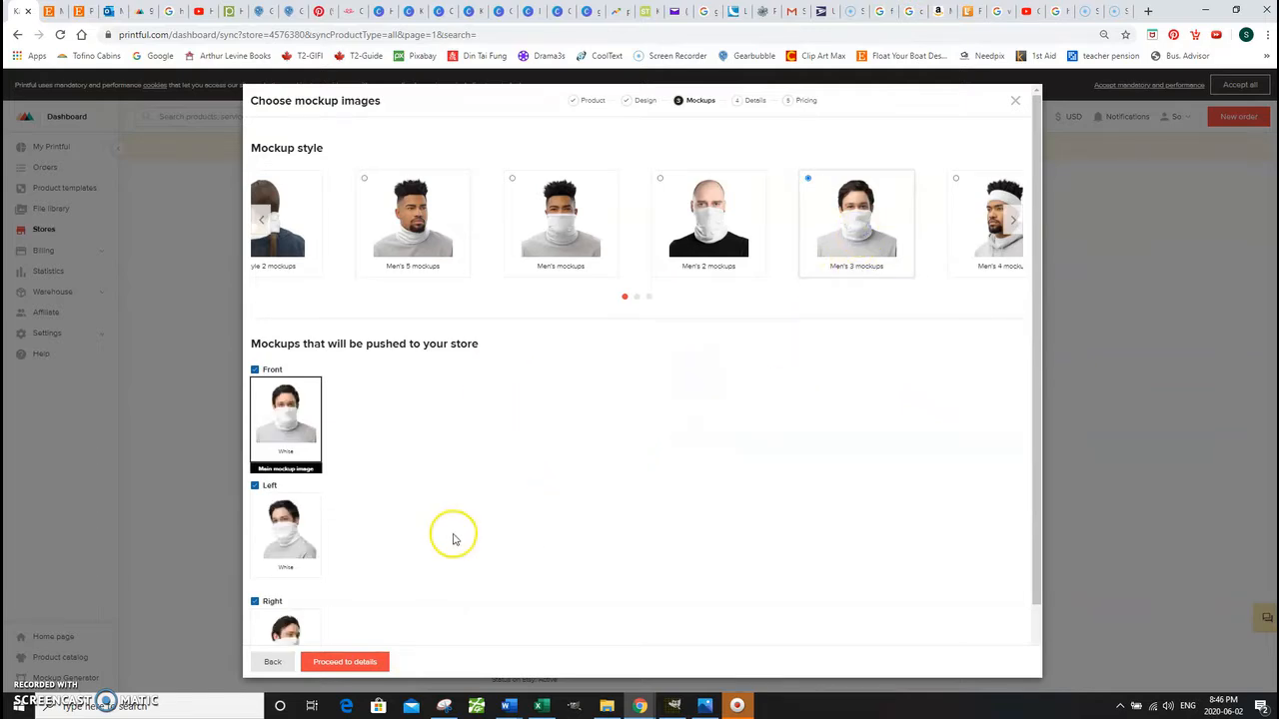
scroll(452, 538, "down", 1)
scroll(452, 537, "up", 1)
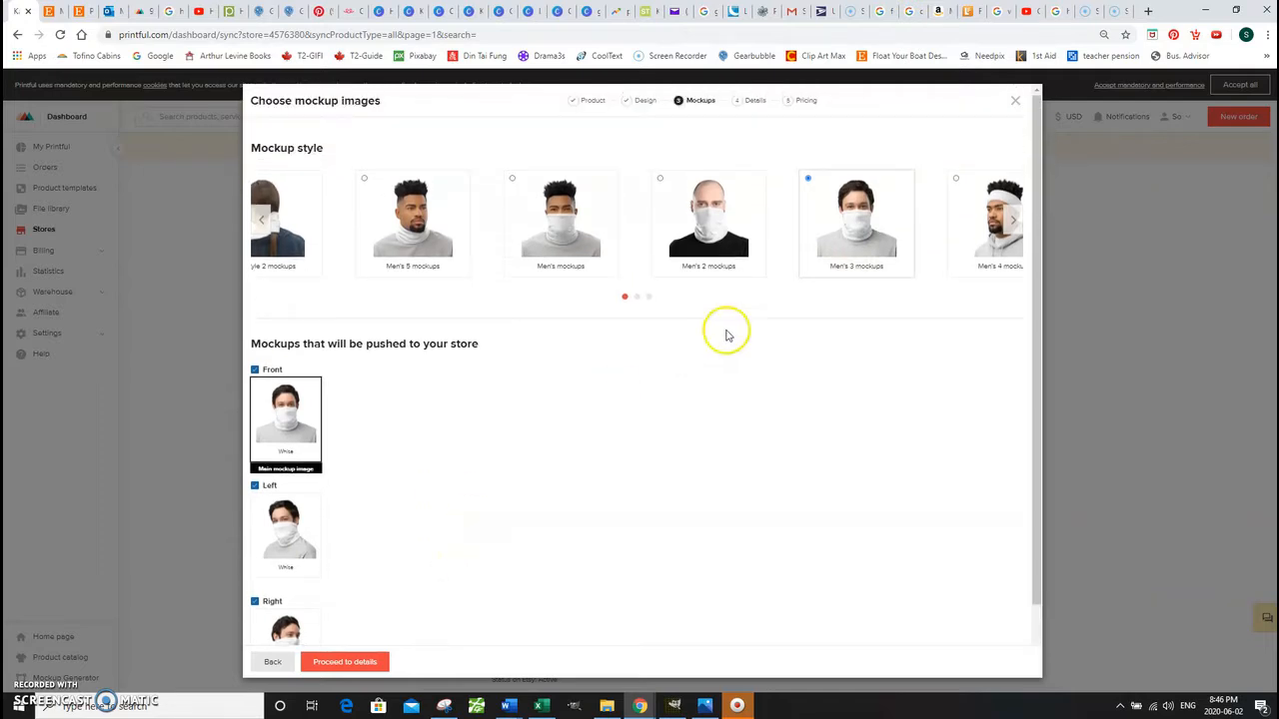
scroll(400, 608, "down", 1)
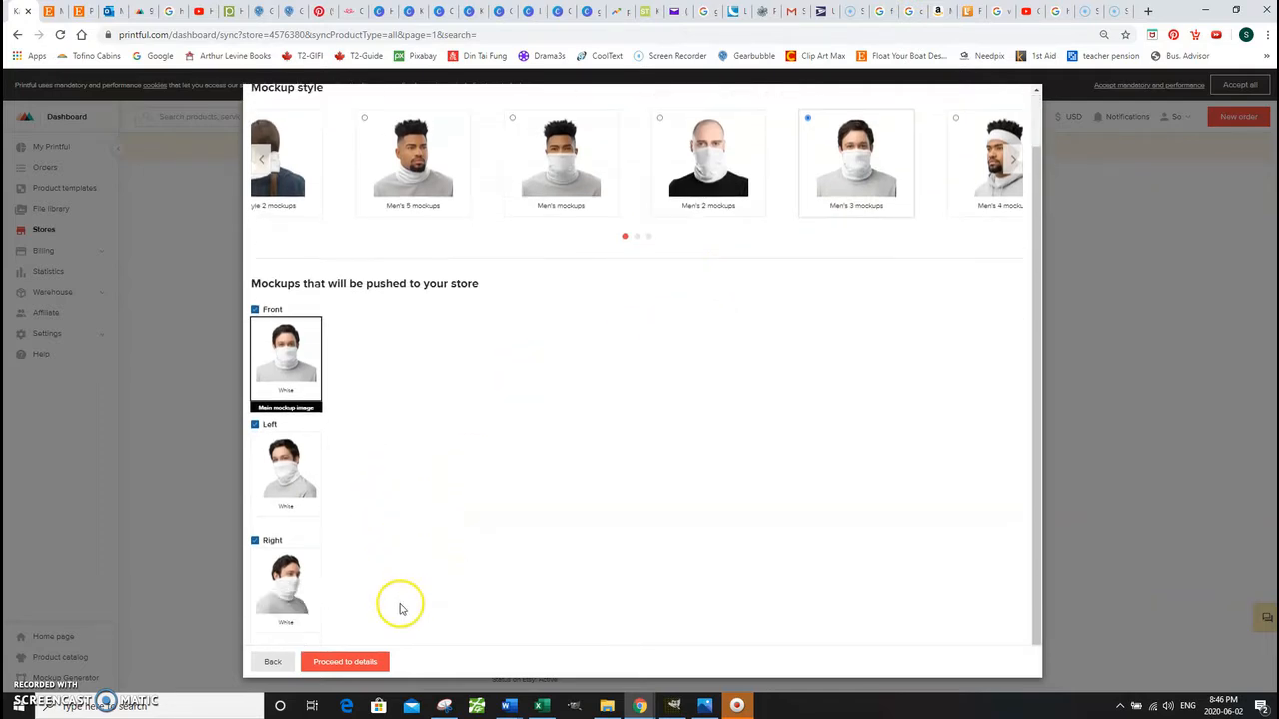
scroll(400, 608, "up", 1)
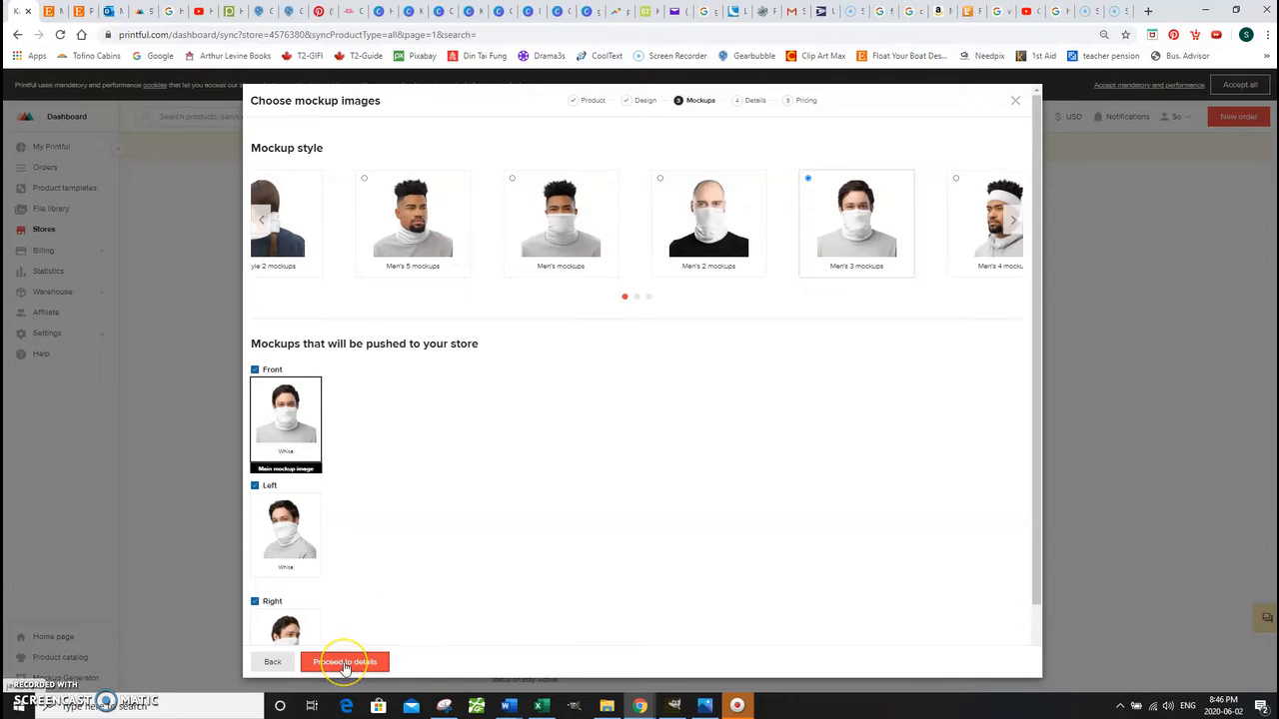
left_click(345, 663)
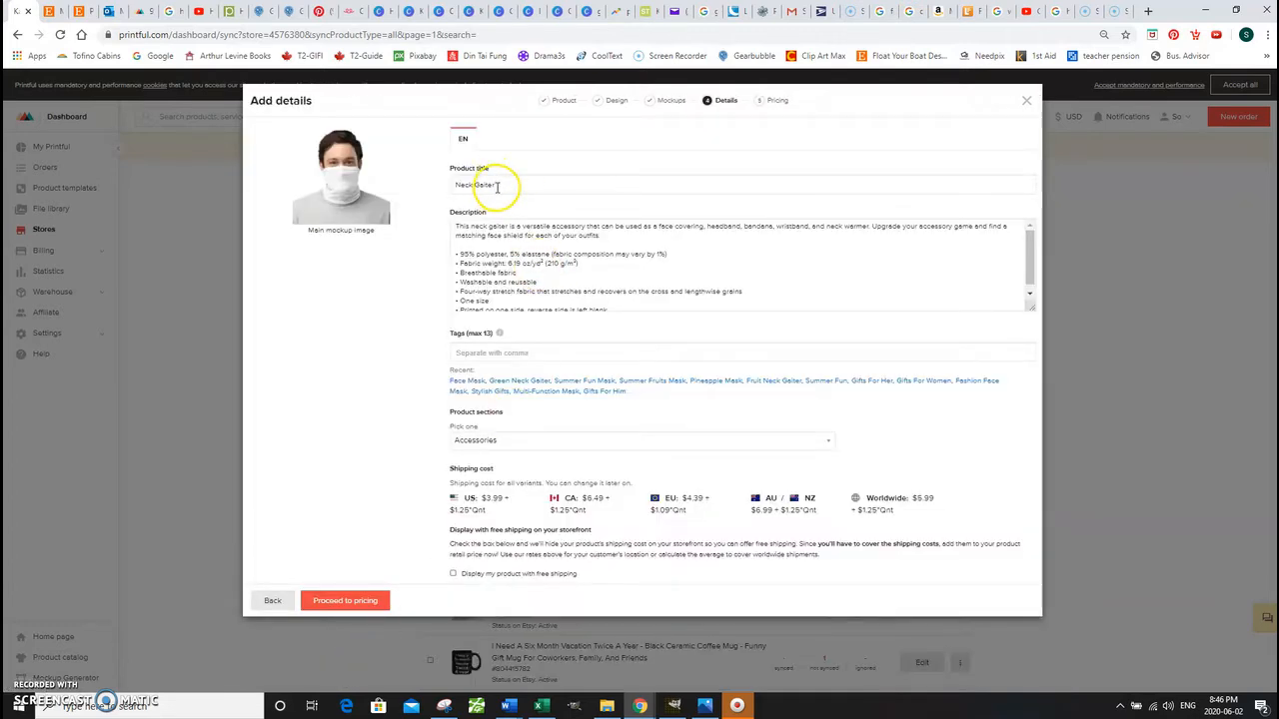
Switch to the Etsy shop's listings and view the existing Summer Fun Pineapple Neck Gaiter listing as the source for the product title
left_click_drag(496, 186, 444, 183)
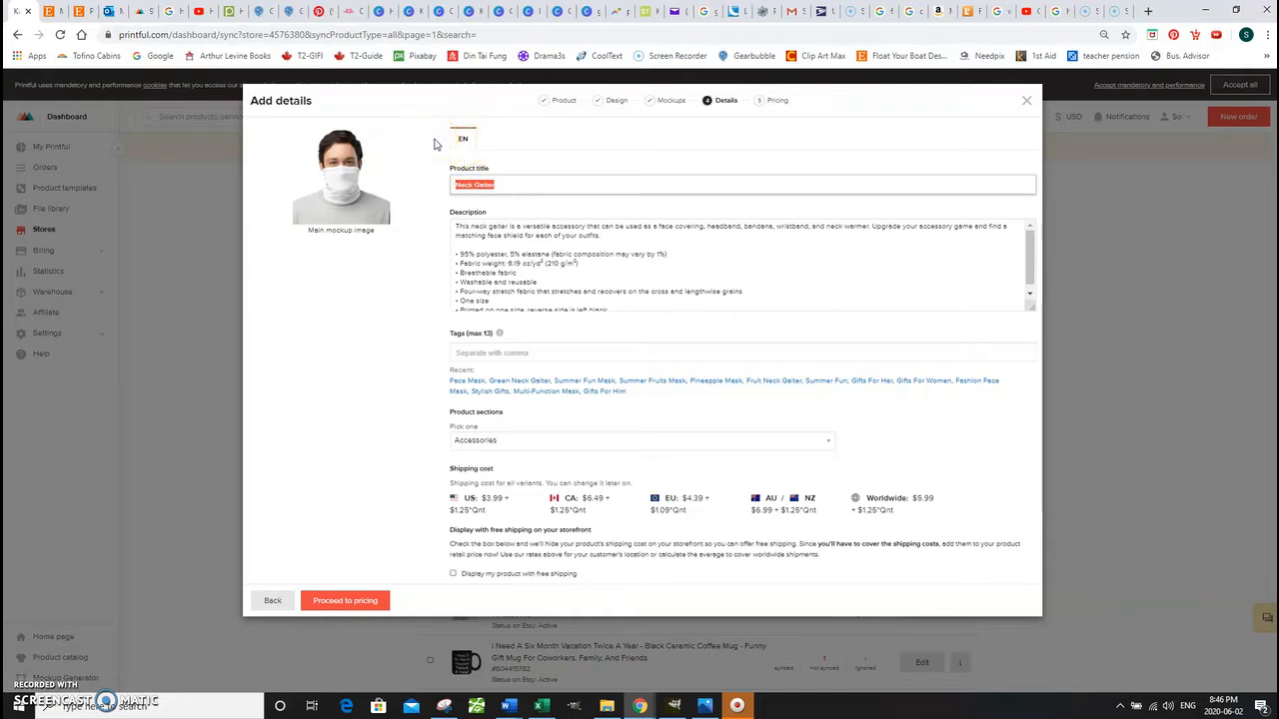
left_click(52, 14)
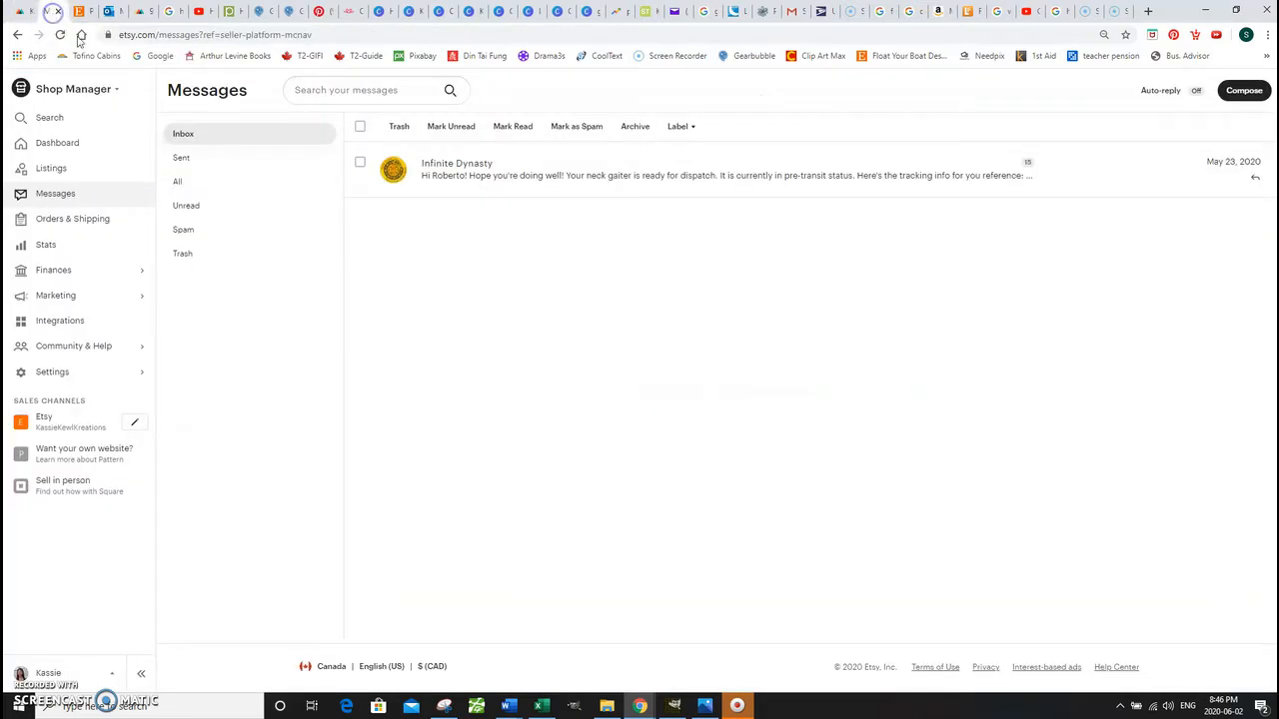
left_click(49, 174)
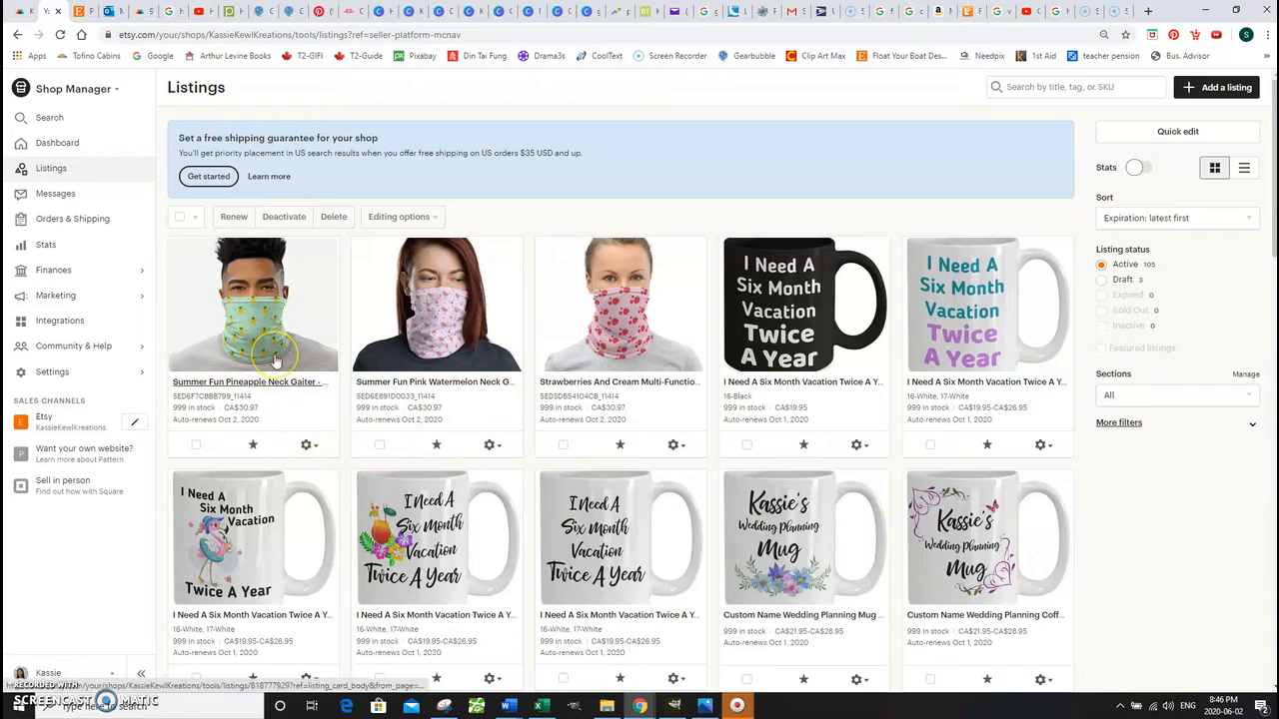
left_click(306, 445)
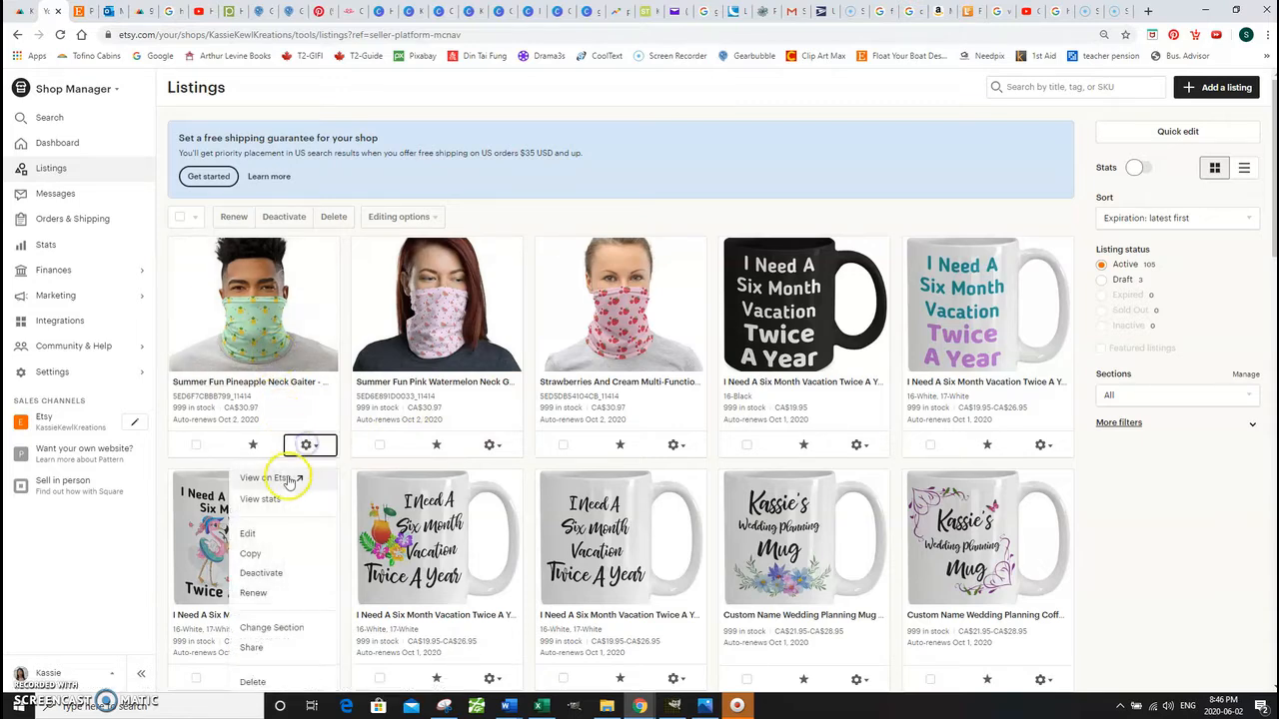
left_click(284, 476)
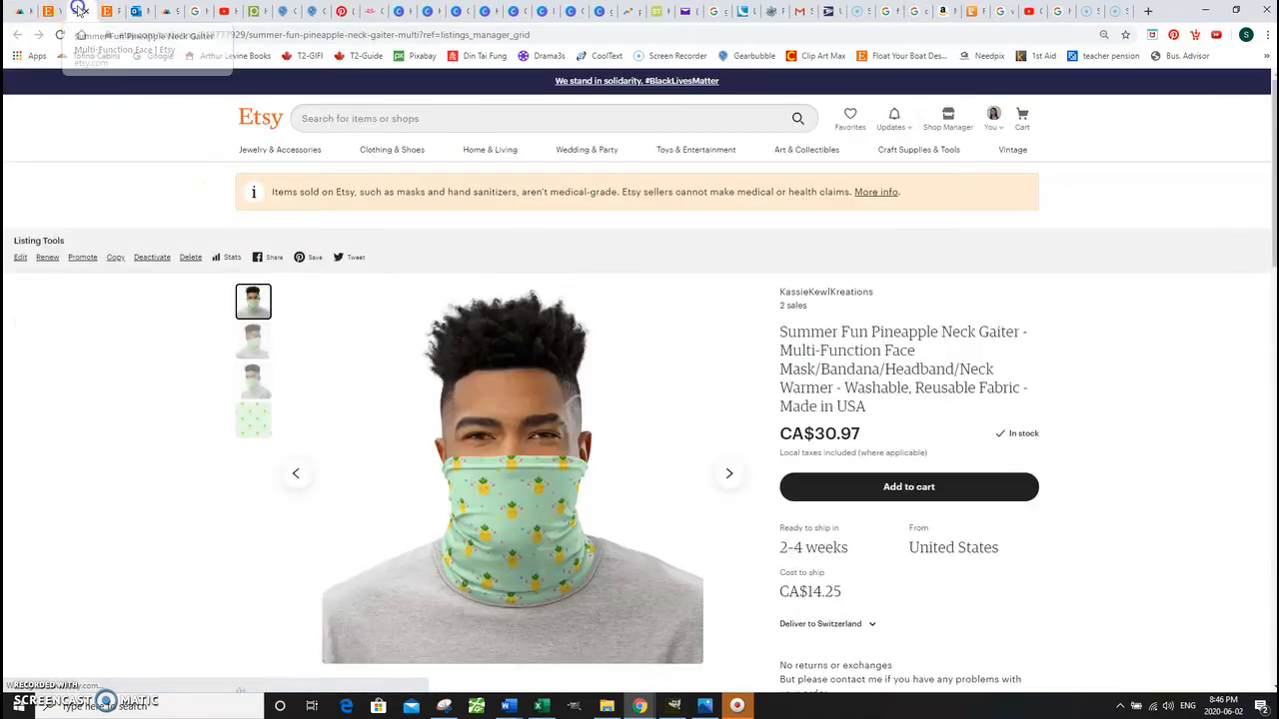
left_click(106, 11)
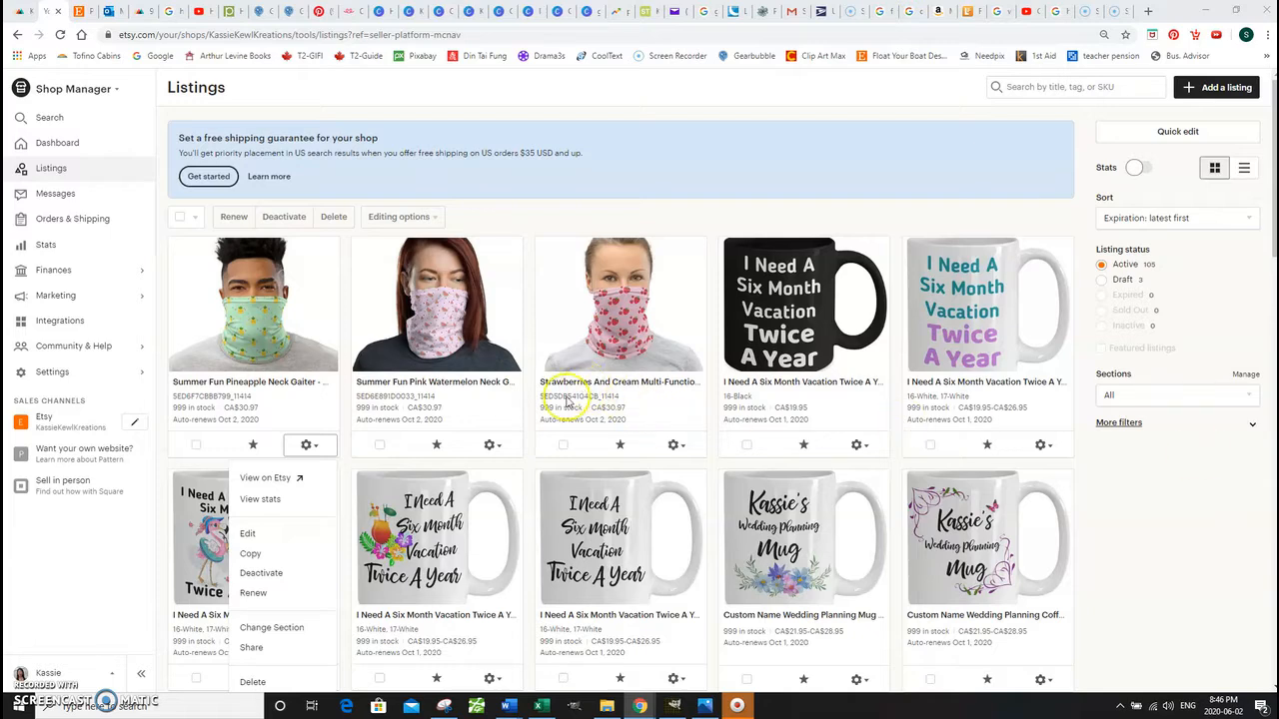
Switch back to Printful and replace the product title with the Etsy pineapple gaiter title, inserting "Black" before "Neck Gaiter"
left_click(16, 11)
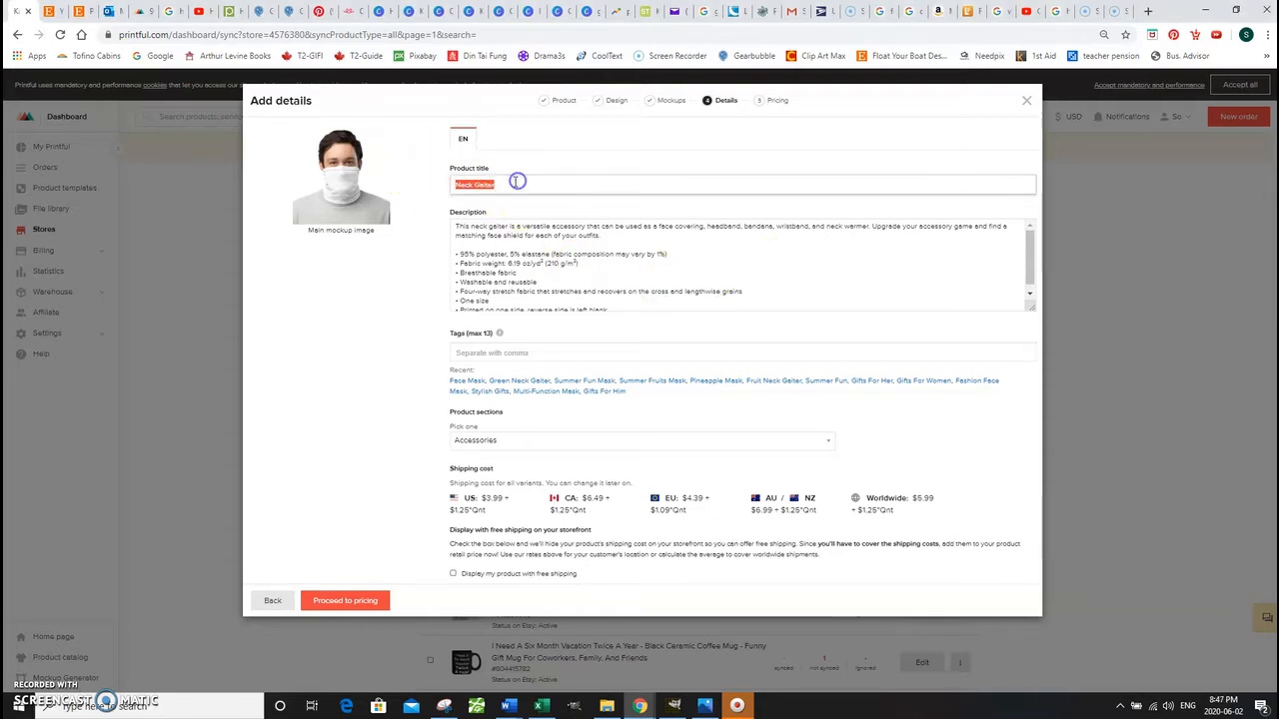
key("ctrl+v")
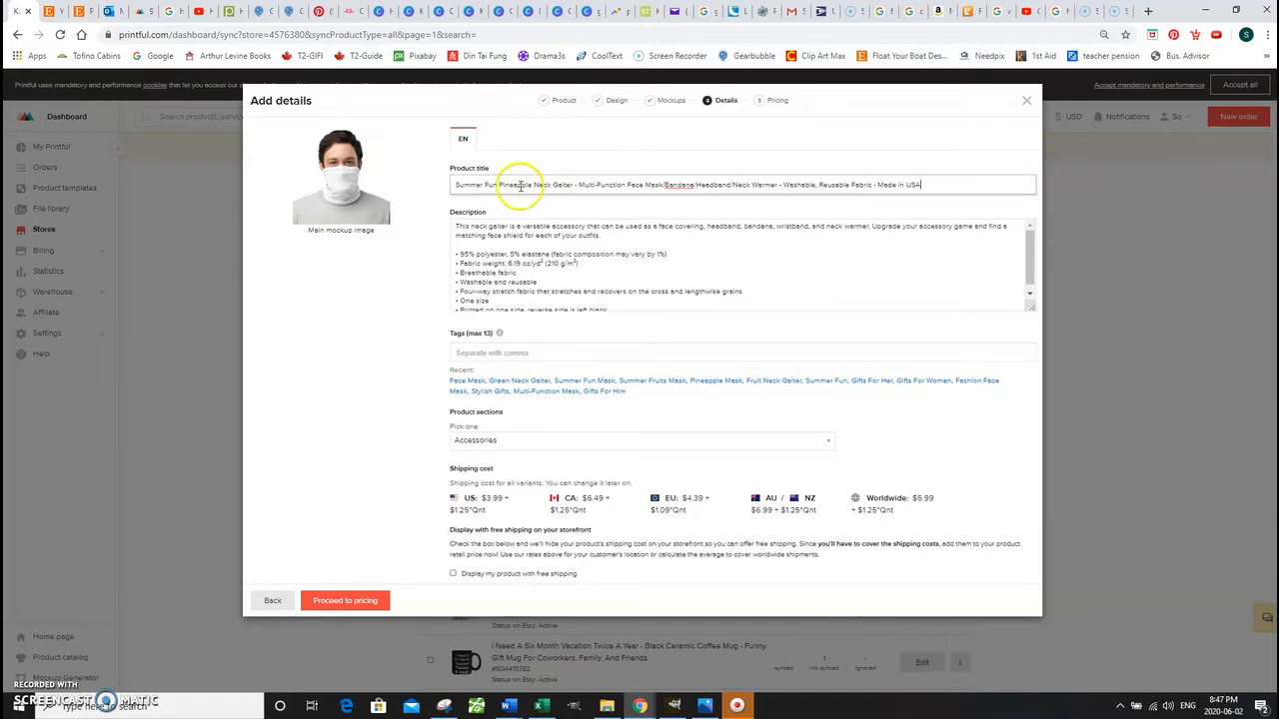
left_click(535, 185)
type("Black")
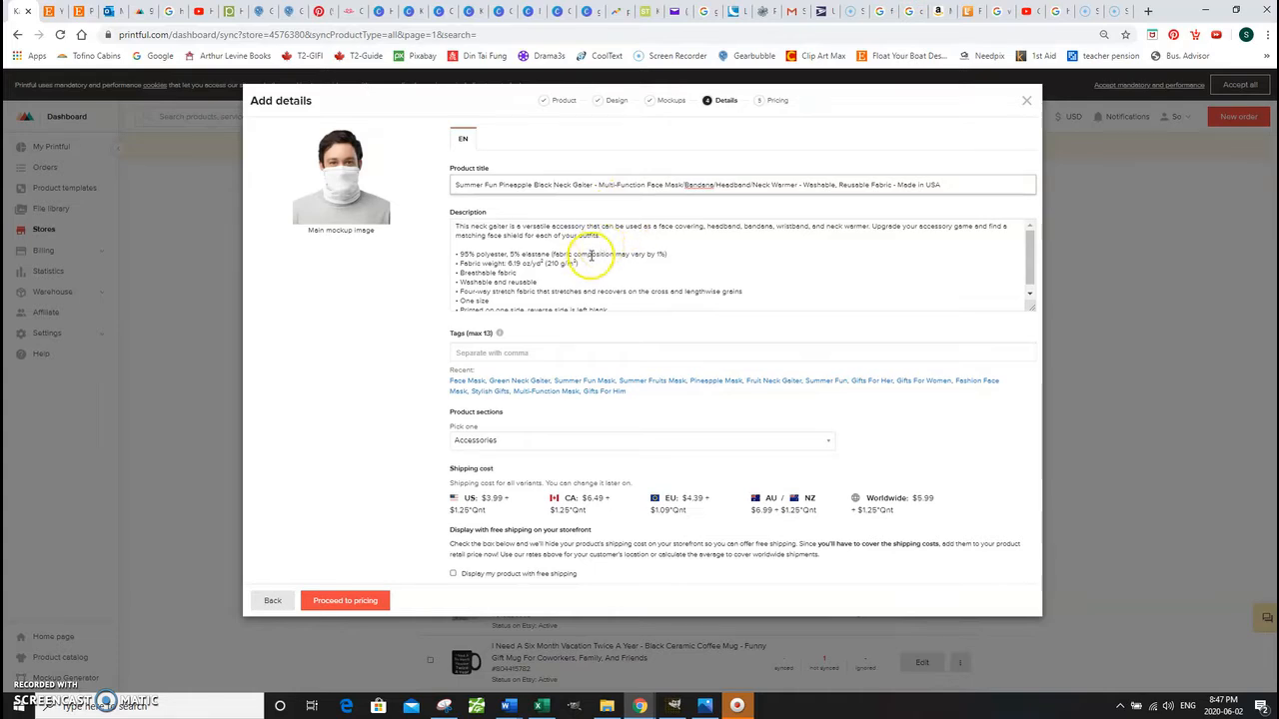
Replace the default product description with the copied description of the green Summer Fun Pineapple neck gaiter
left_click(469, 226)
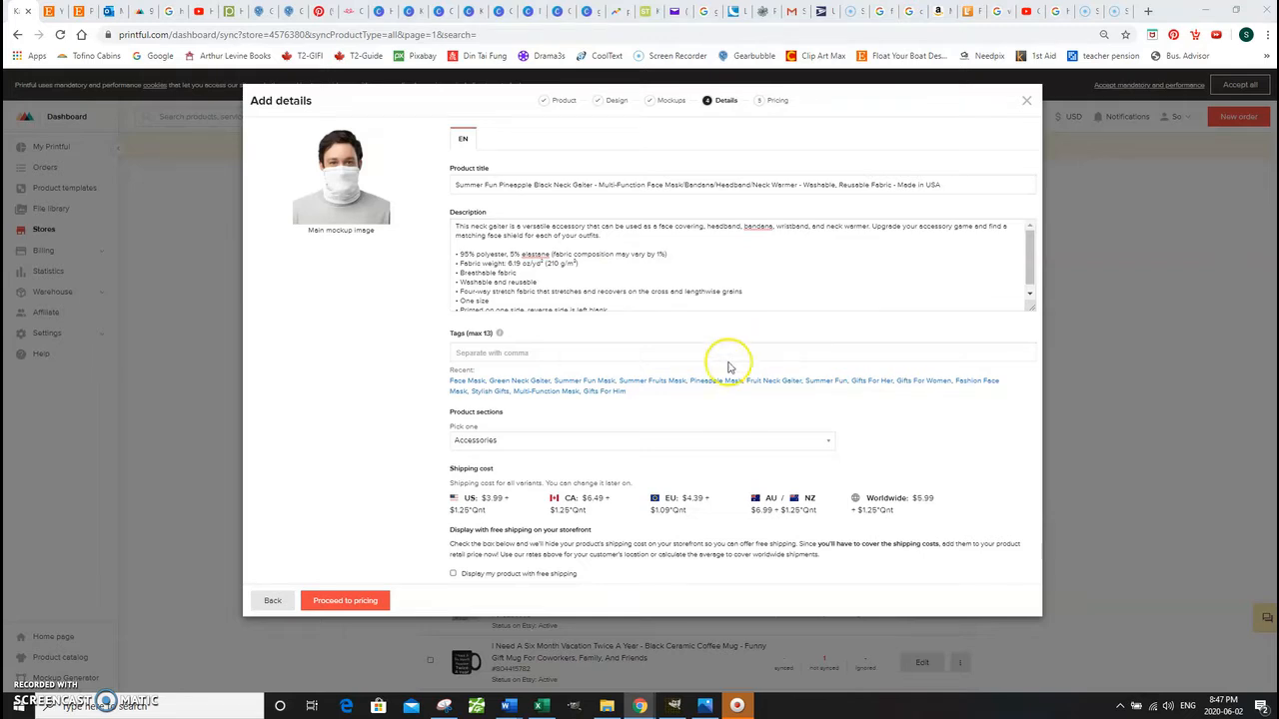
scroll(639, 295, "down", 1)
left_click_drag(607, 303, 451, 214)
key("ctrl+v")
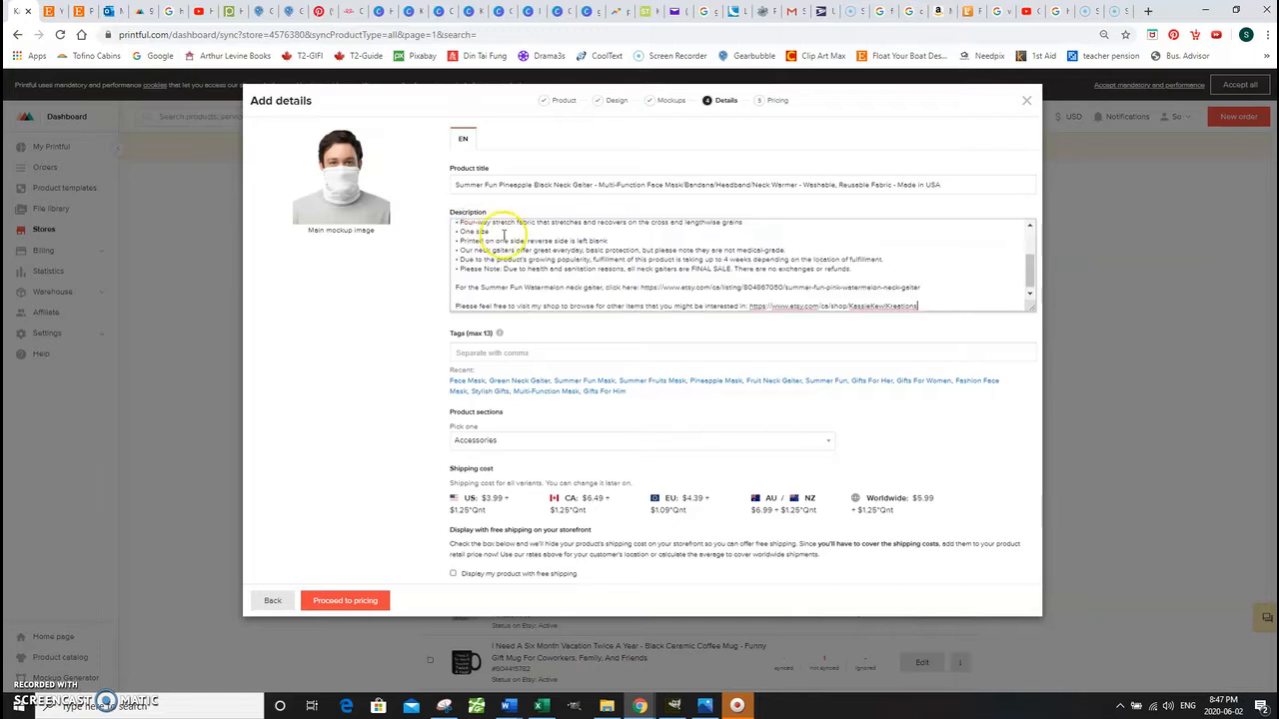
scroll(540, 260, "up", 5)
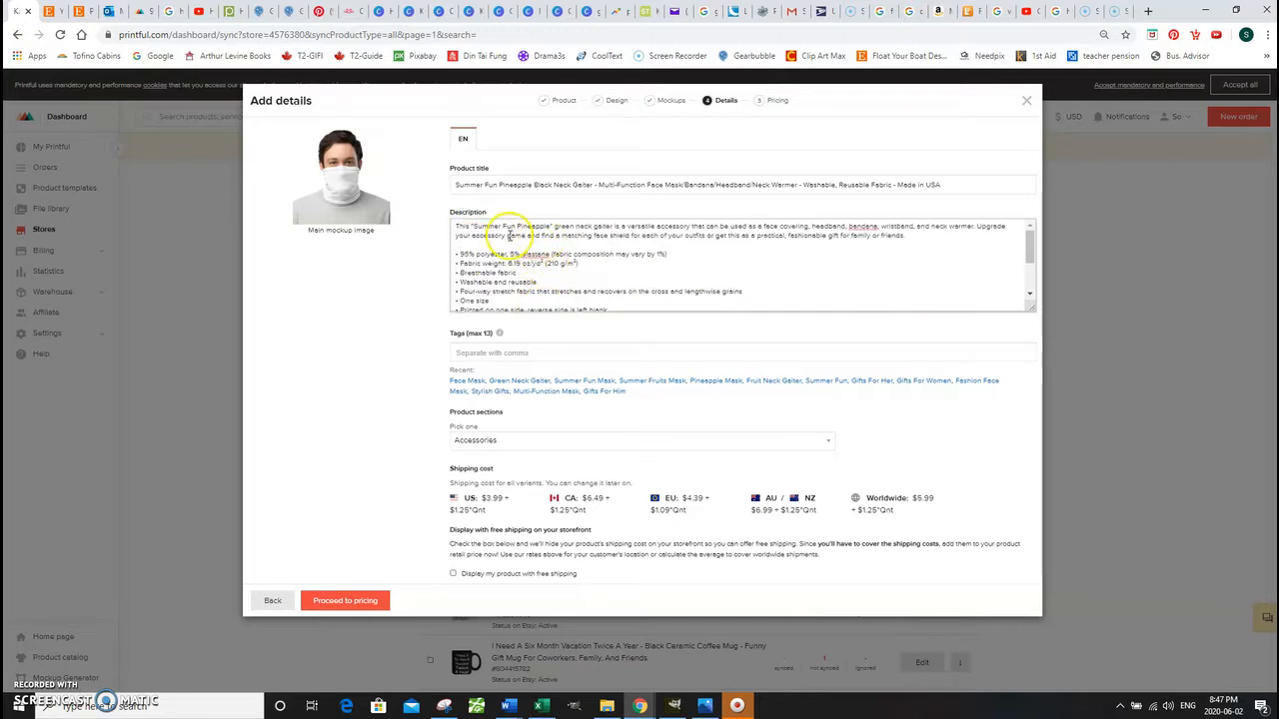
Change "green" to "black" in the first sentence of the product description
left_click(570, 227)
key("BackSpace")
key("BackSpace")
key("BackSpace")
key("BackSpace")
key("BackSpace")
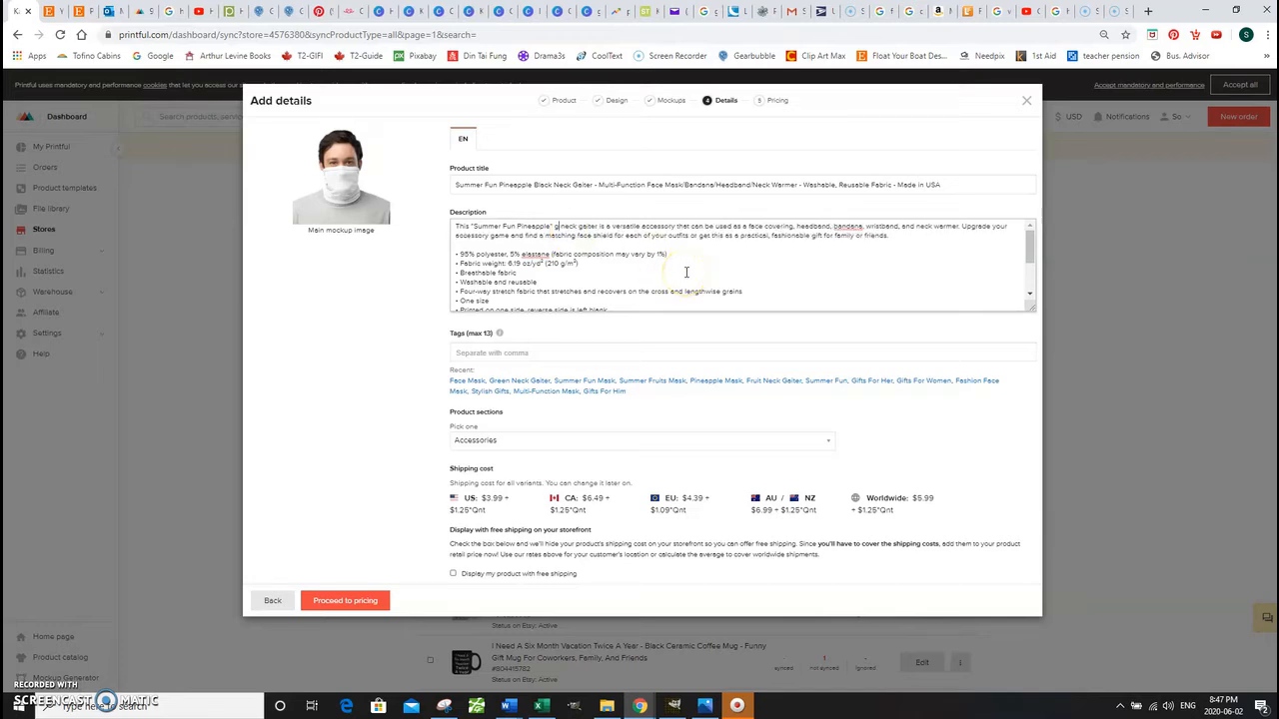
type("black")
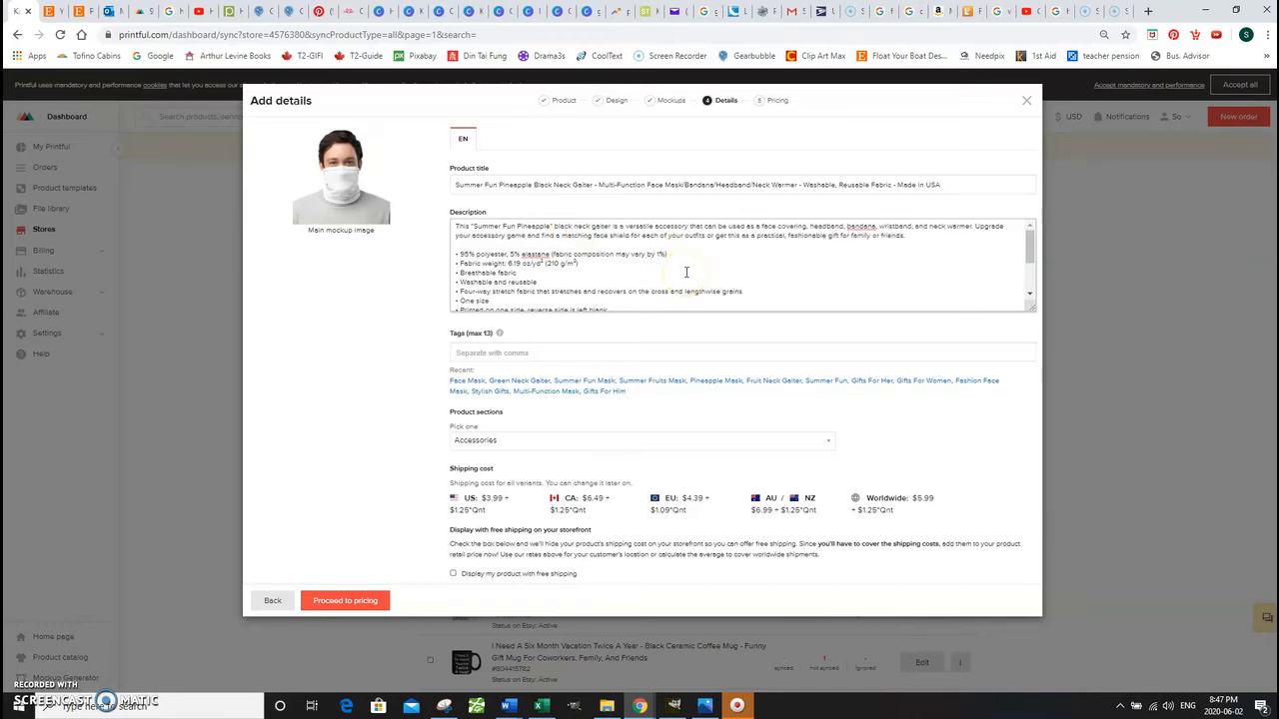
Add the recent tags Face Mask, Summer Fun Mask, Summer Fruits Mask, Pineapple Mask, Fruit Neck Gaiter and Summer Fun to the product
left_click(694, 272)
scroll(695, 271, "down", 2)
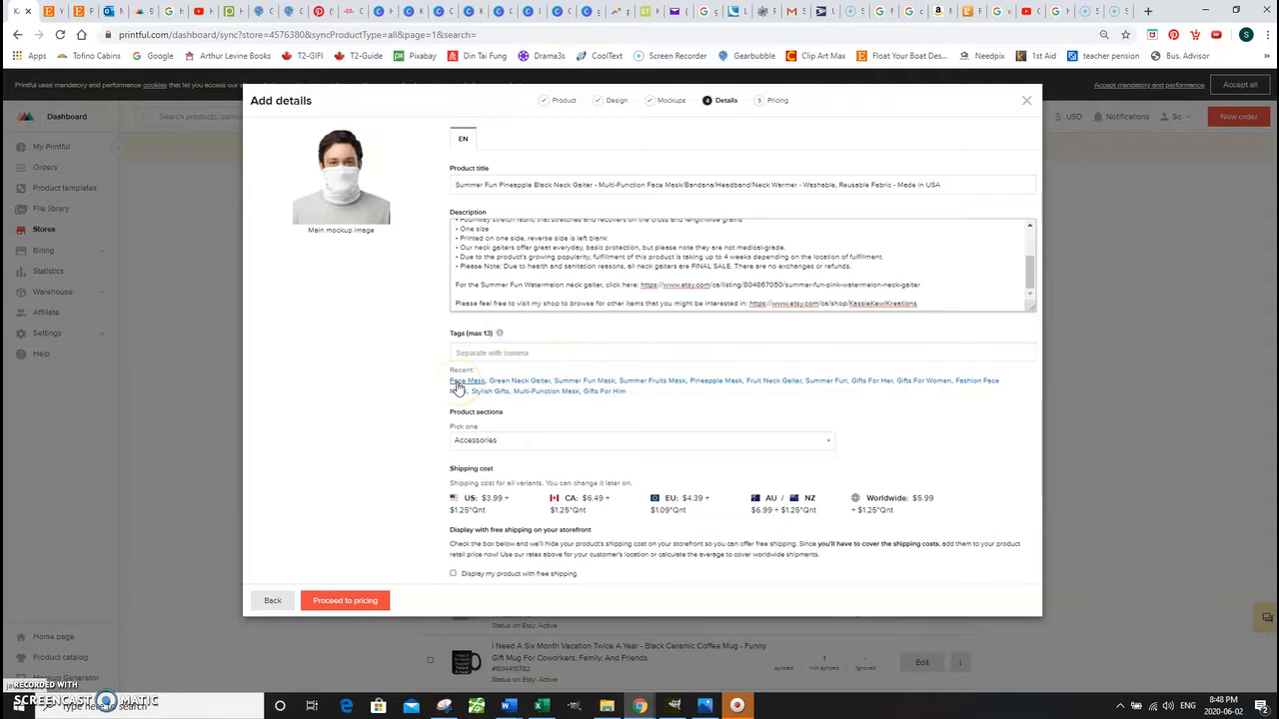
left_click(460, 384)
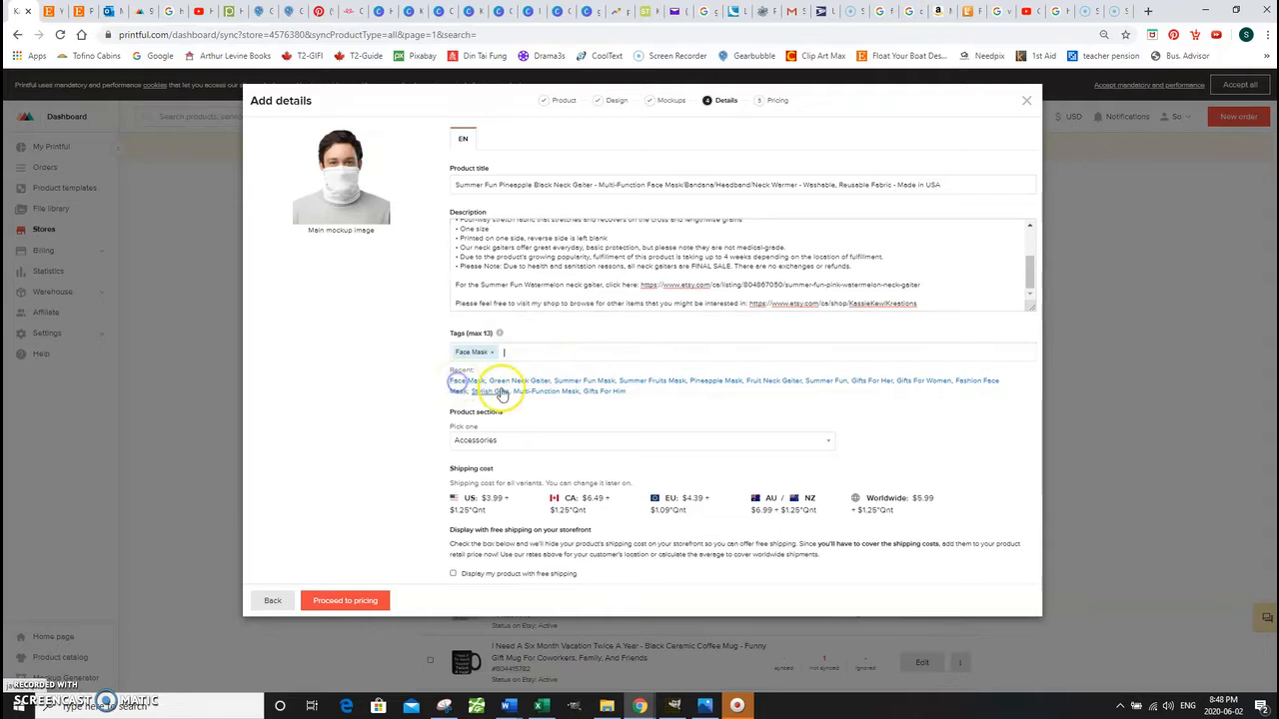
left_click(582, 383)
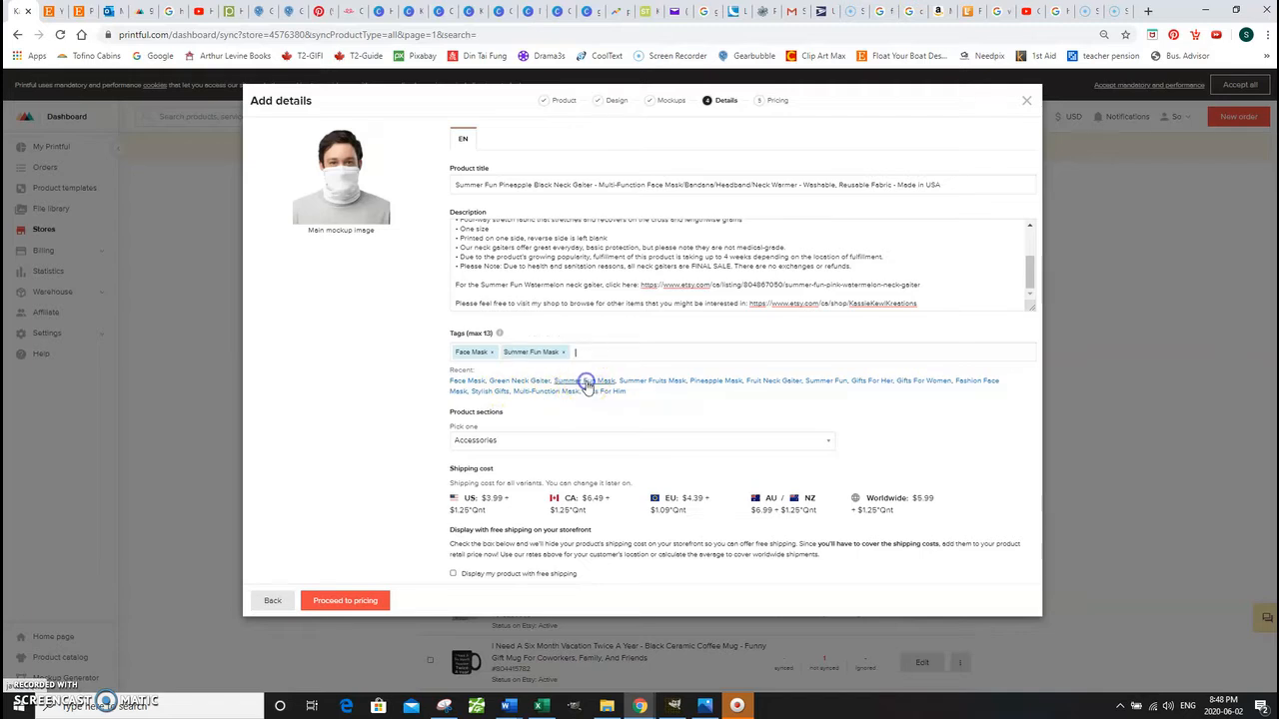
left_click(633, 388)
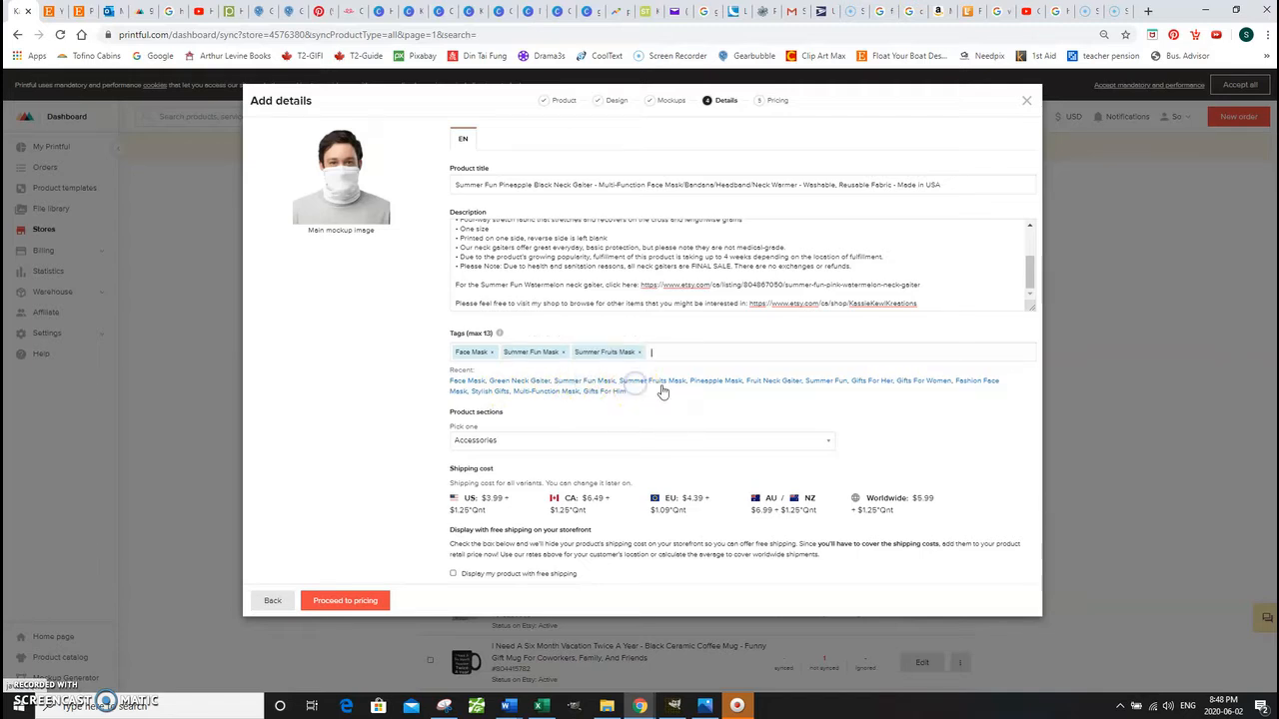
left_click(734, 386)
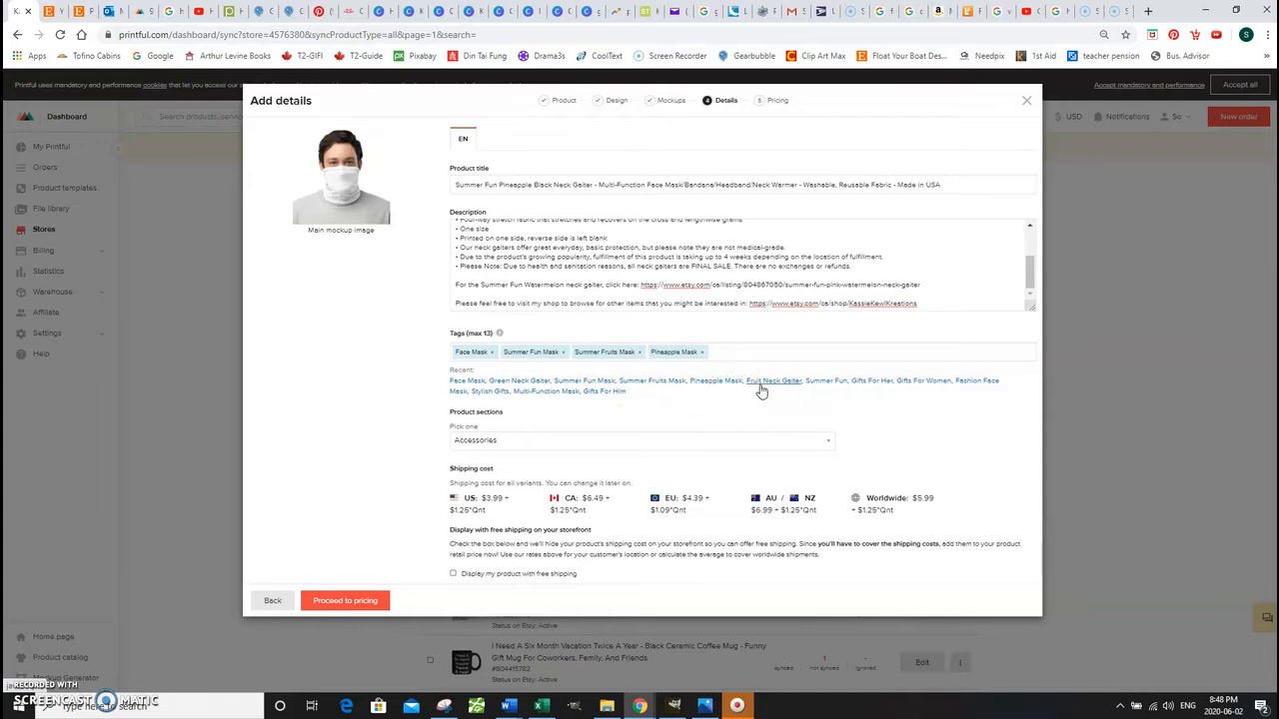
left_click(761, 386)
left_click(827, 383)
Add the tags Gifts For Her, Gifts For Women, Fashion Face Mask, Stylish Gifts, Multi-Function Mask, Gifts For Him and Black Face Mask
left_click(865, 383)
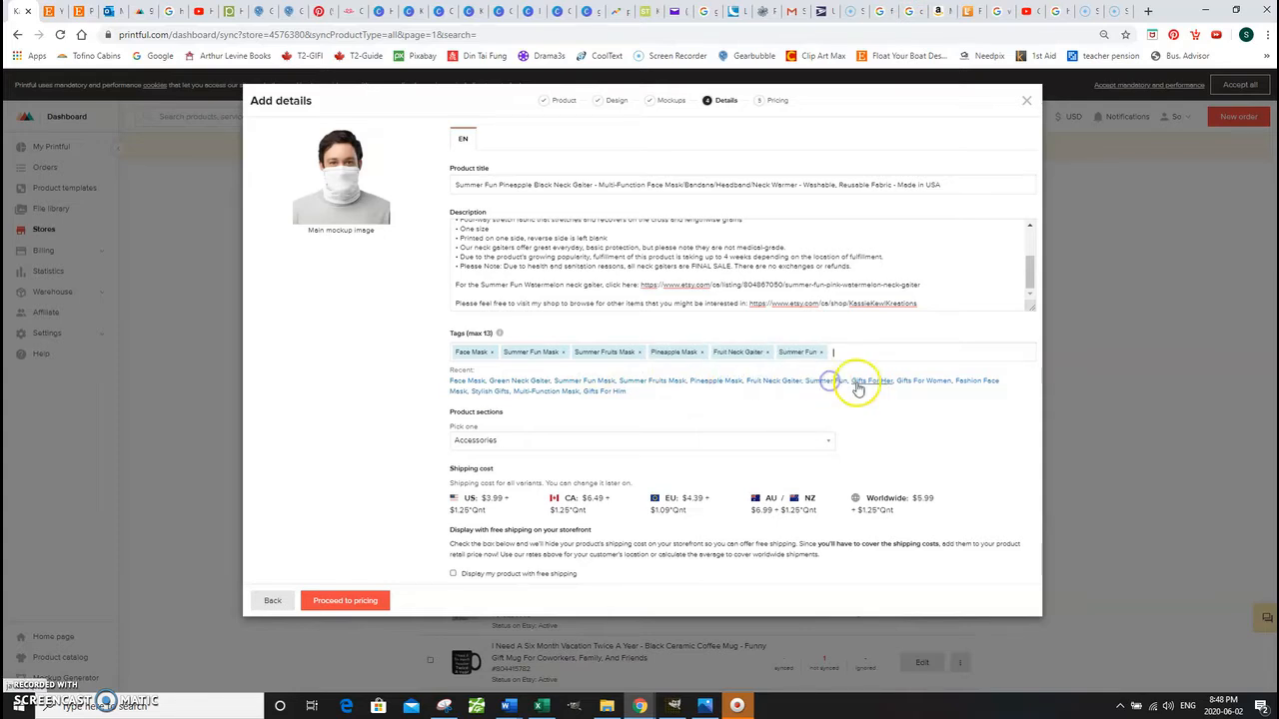
left_click(917, 384)
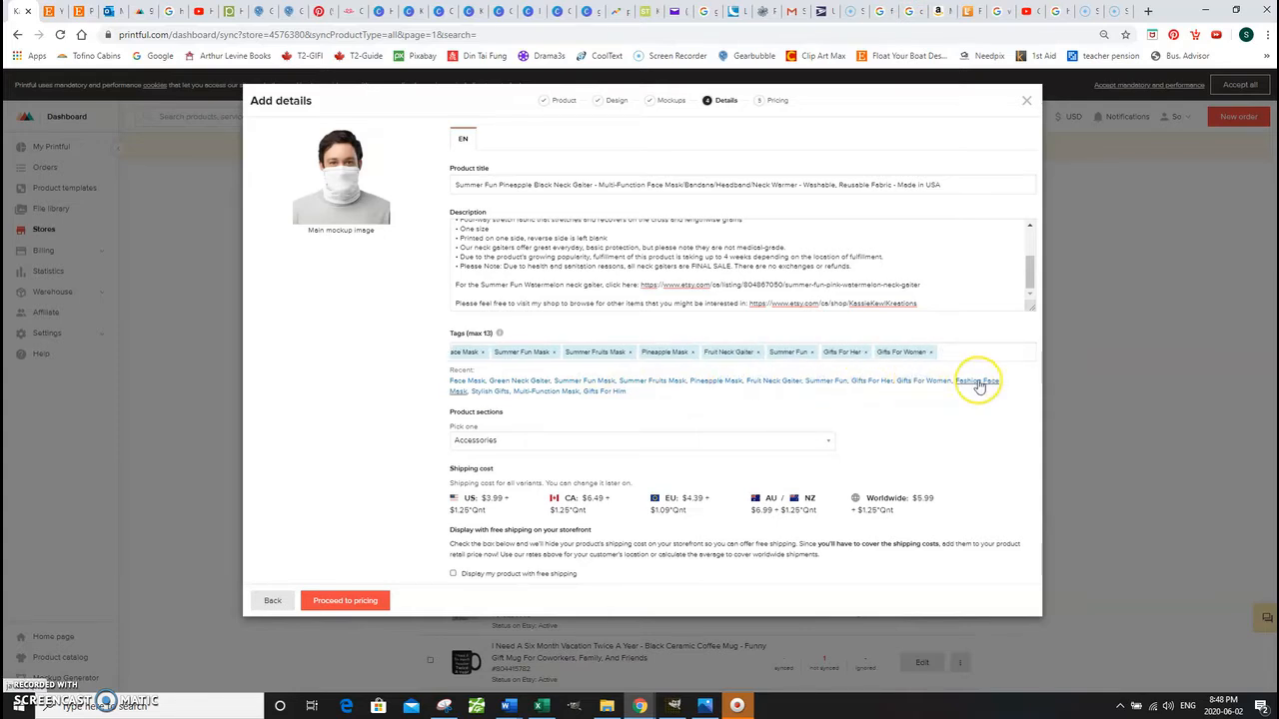
left_click(979, 385)
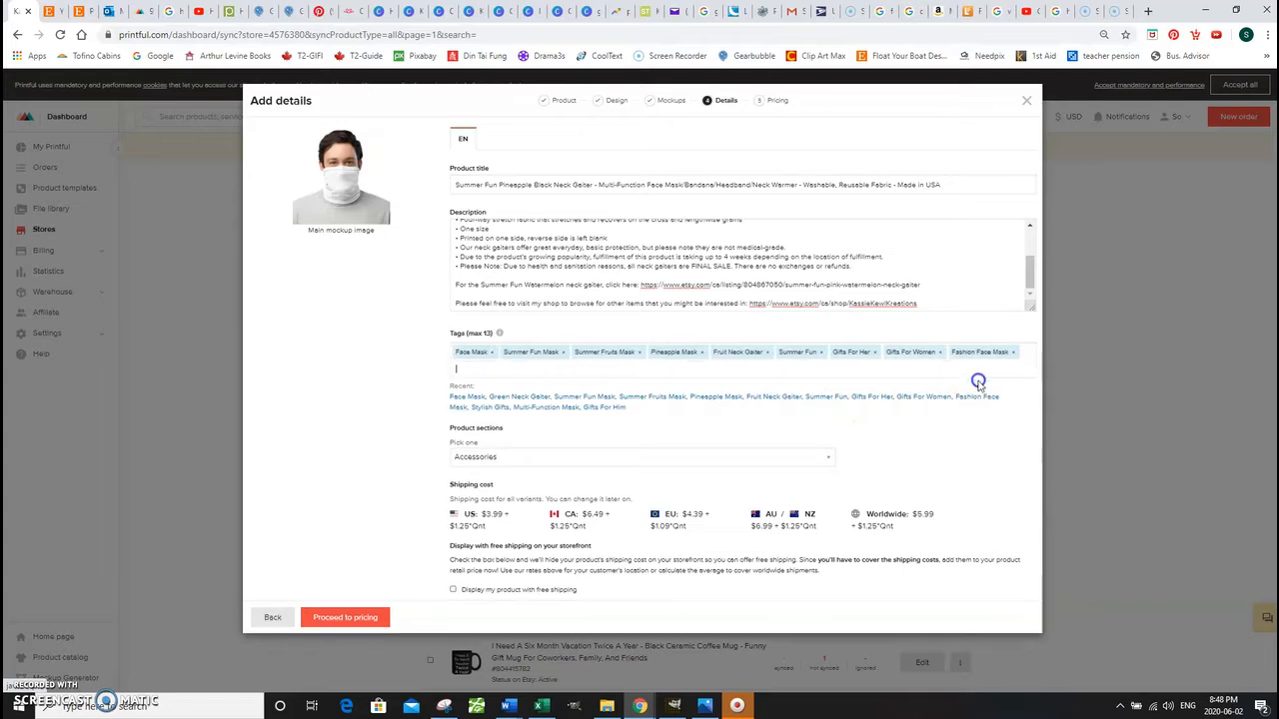
left_click(490, 407)
left_click(544, 408)
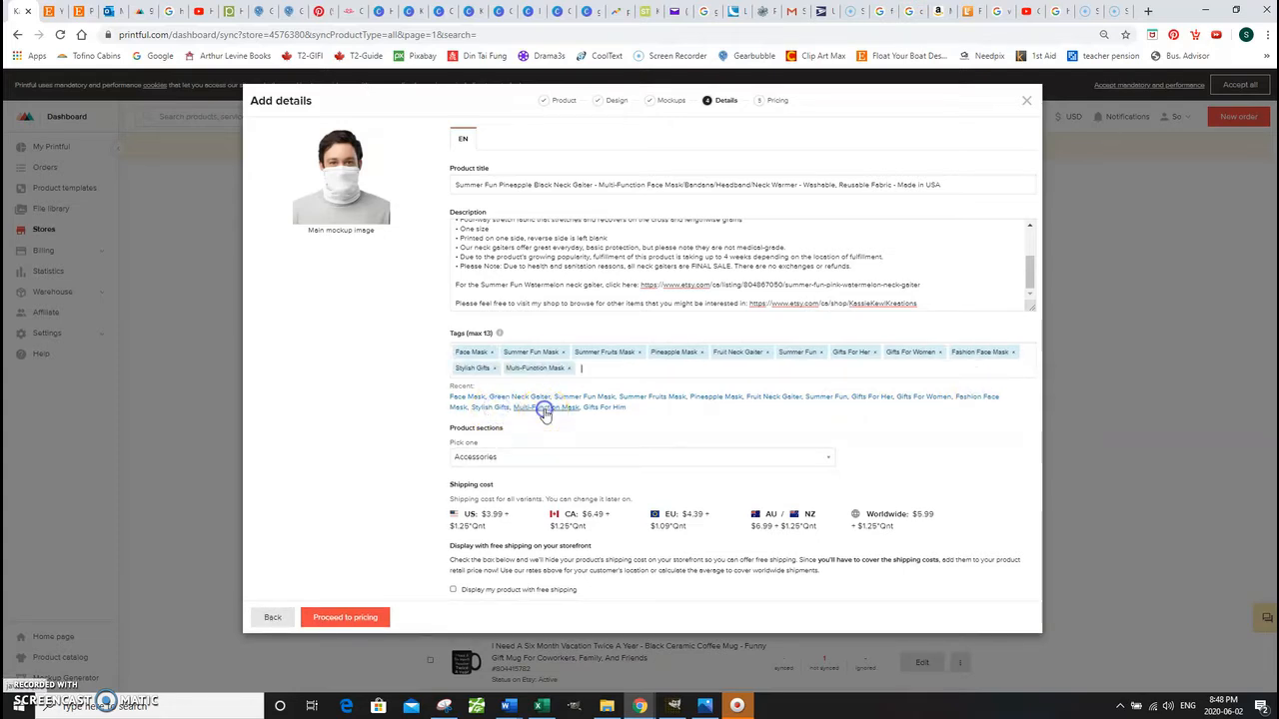
left_click(602, 410)
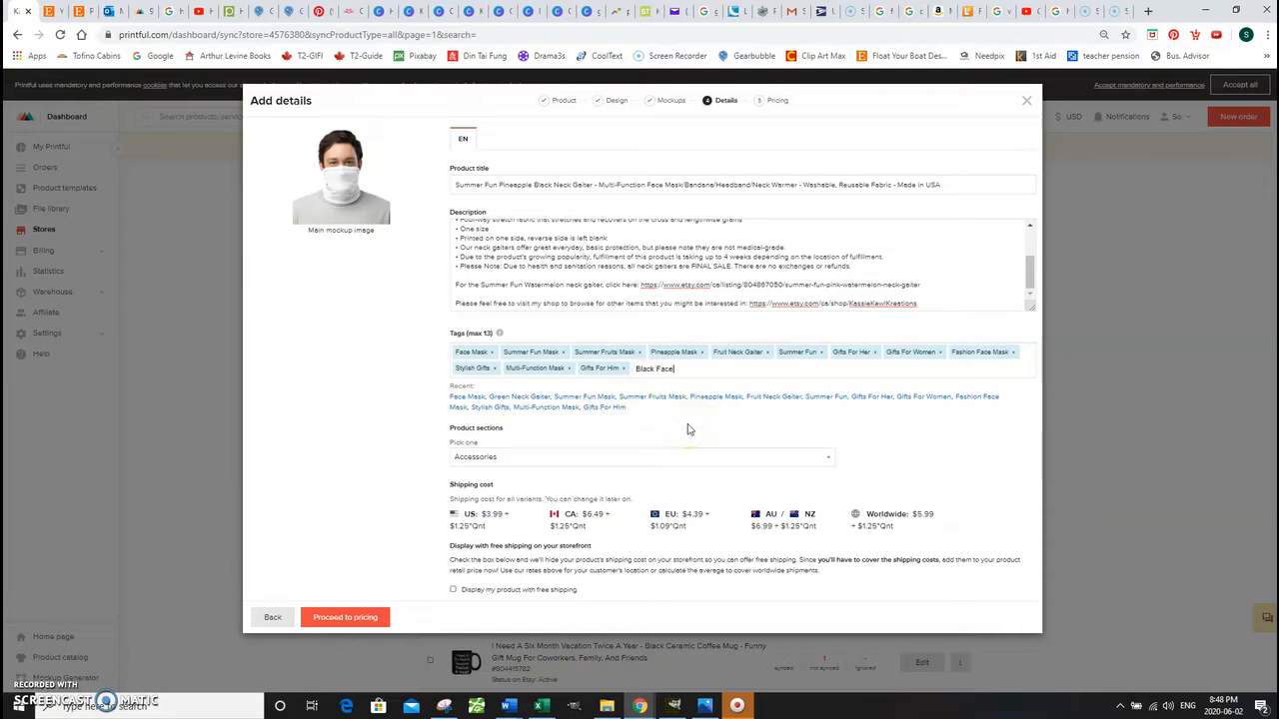
type("ask")
key("Return")
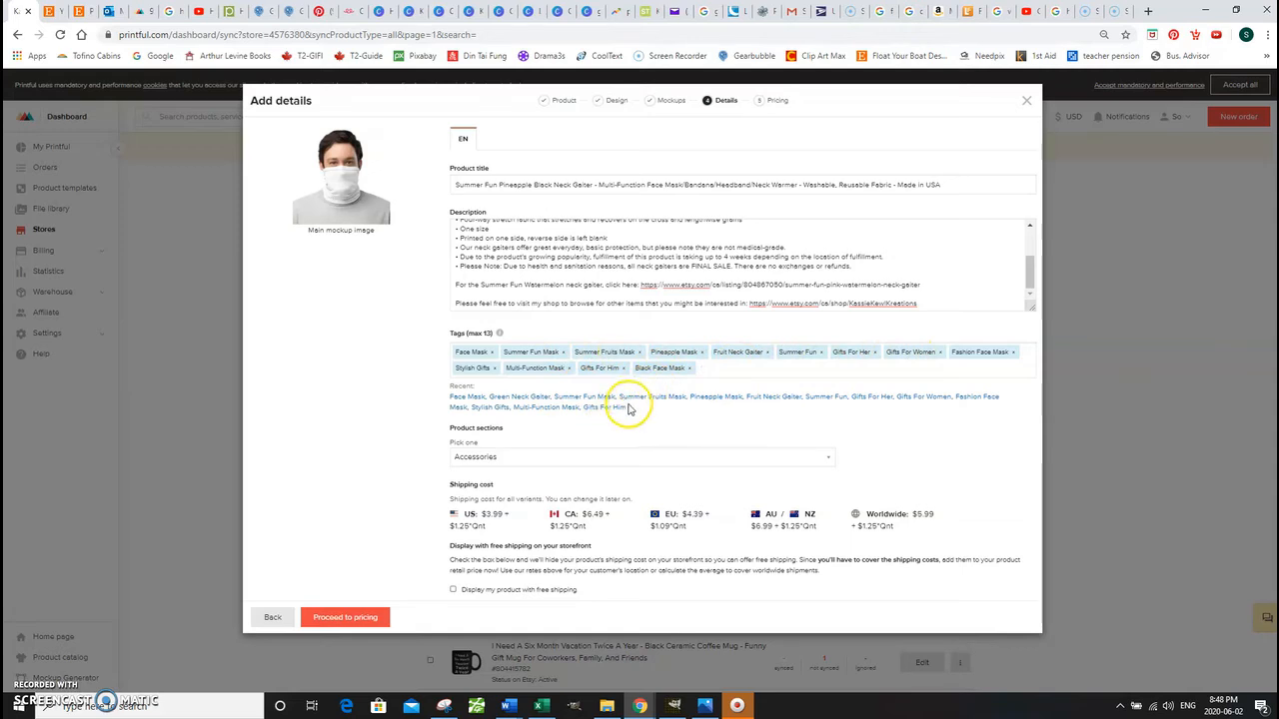
Set the product section to Neck Gaiters and set the One size retail price to C$ 30.97
left_click(546, 459)
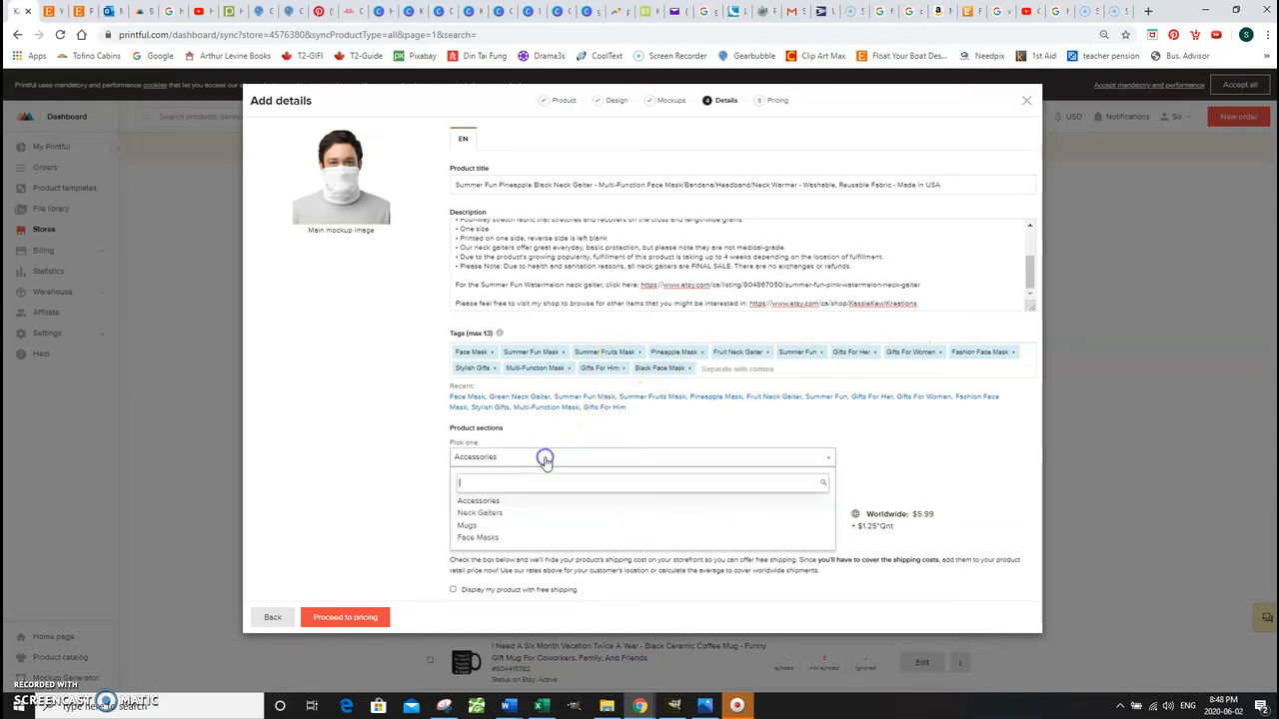
left_click(493, 516)
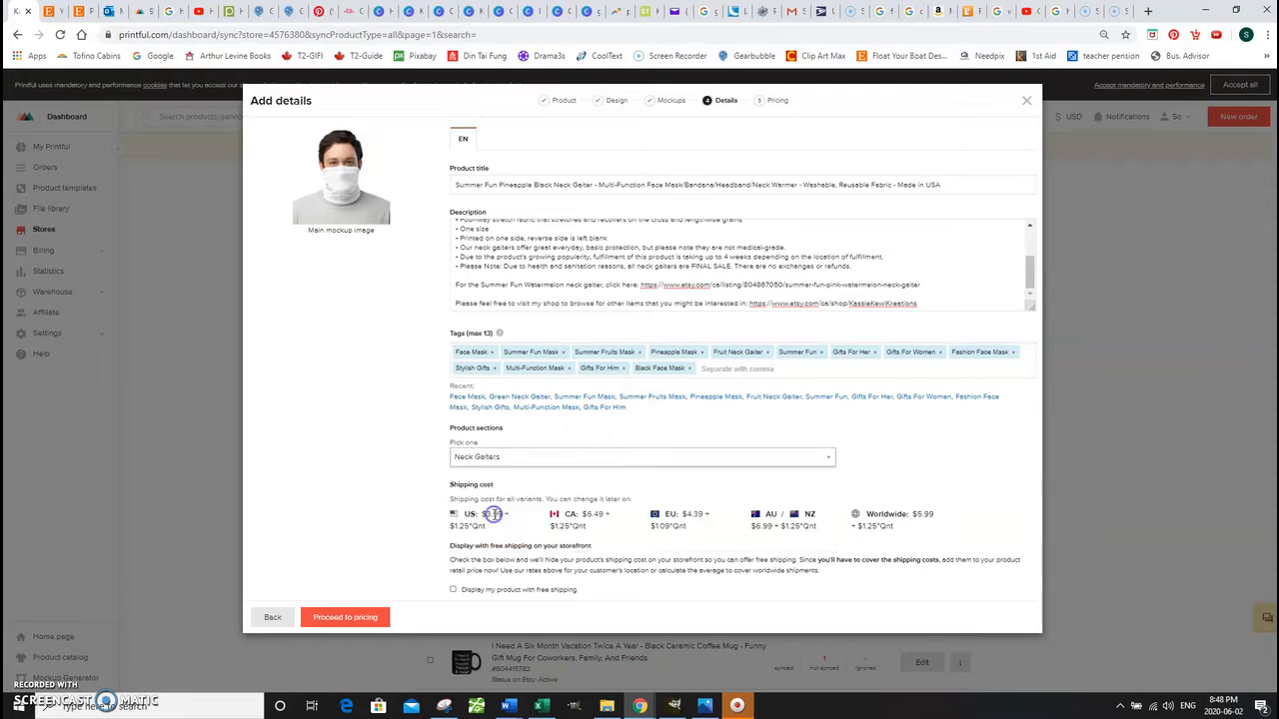
left_click(362, 620)
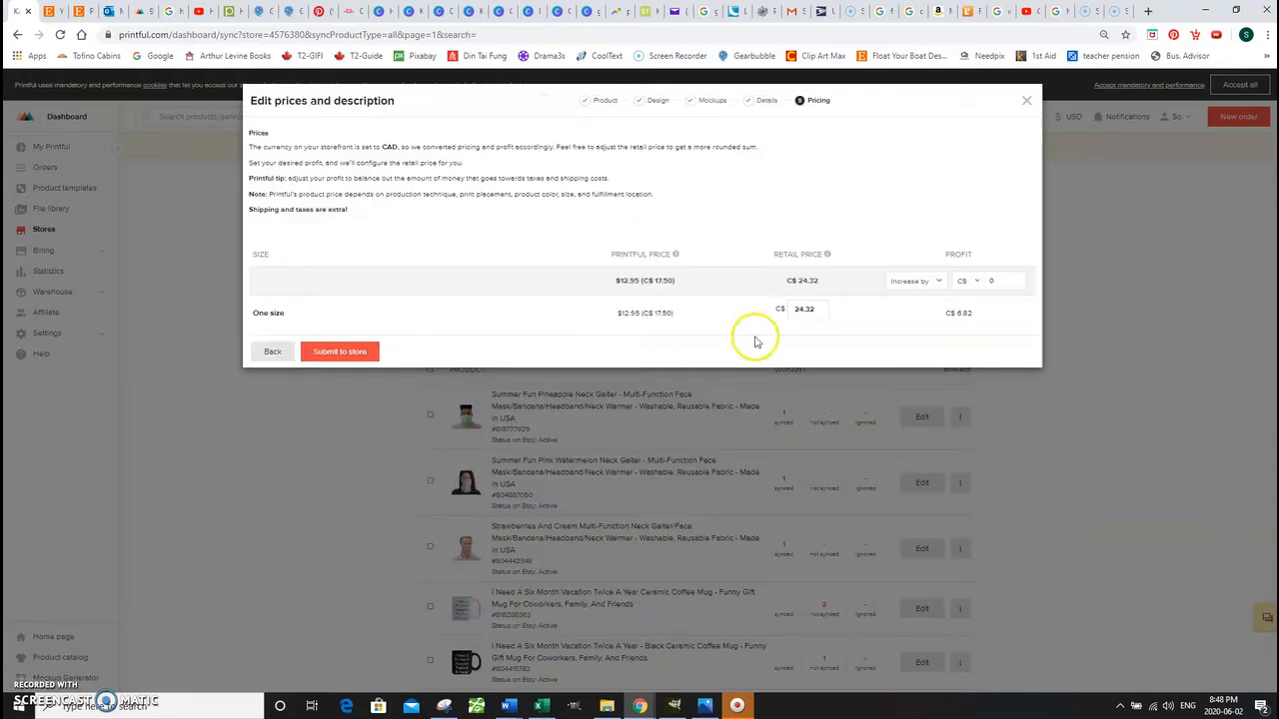
left_click_drag(814, 309, 748, 307)
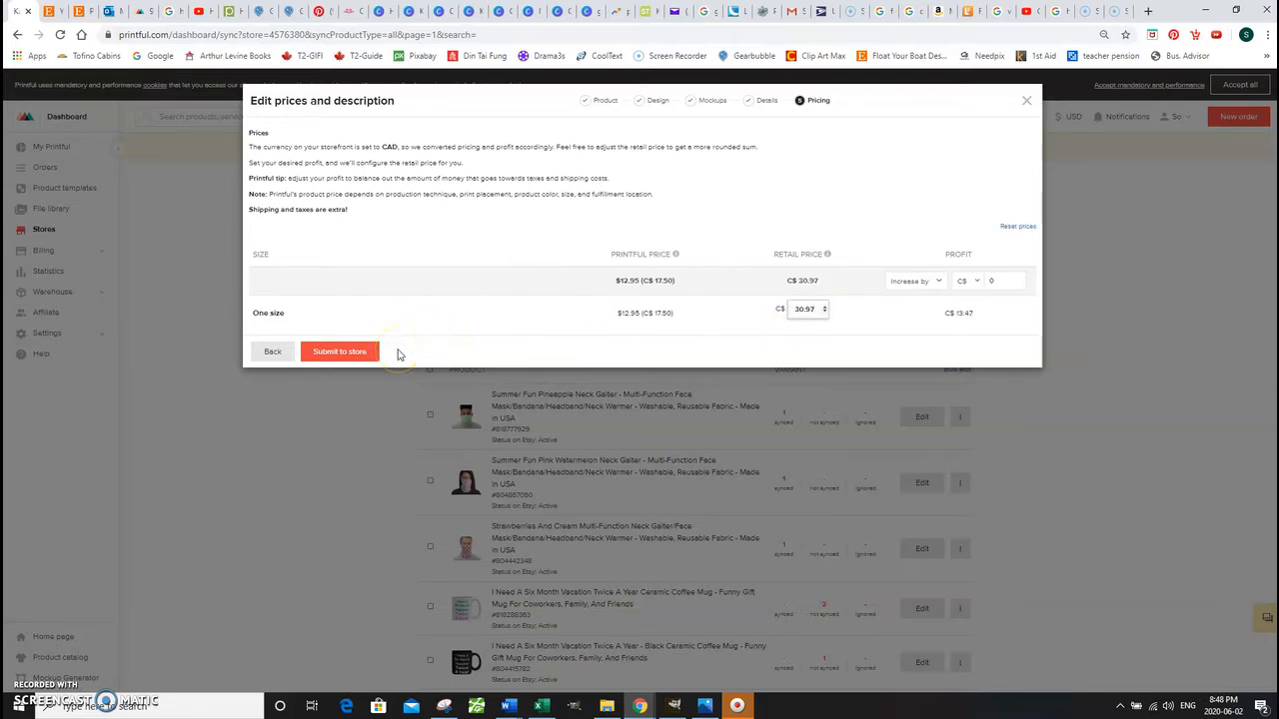
Submit the black pineapple neck gaiter to the store and open its draft listing in Etsy
left_click(356, 358)
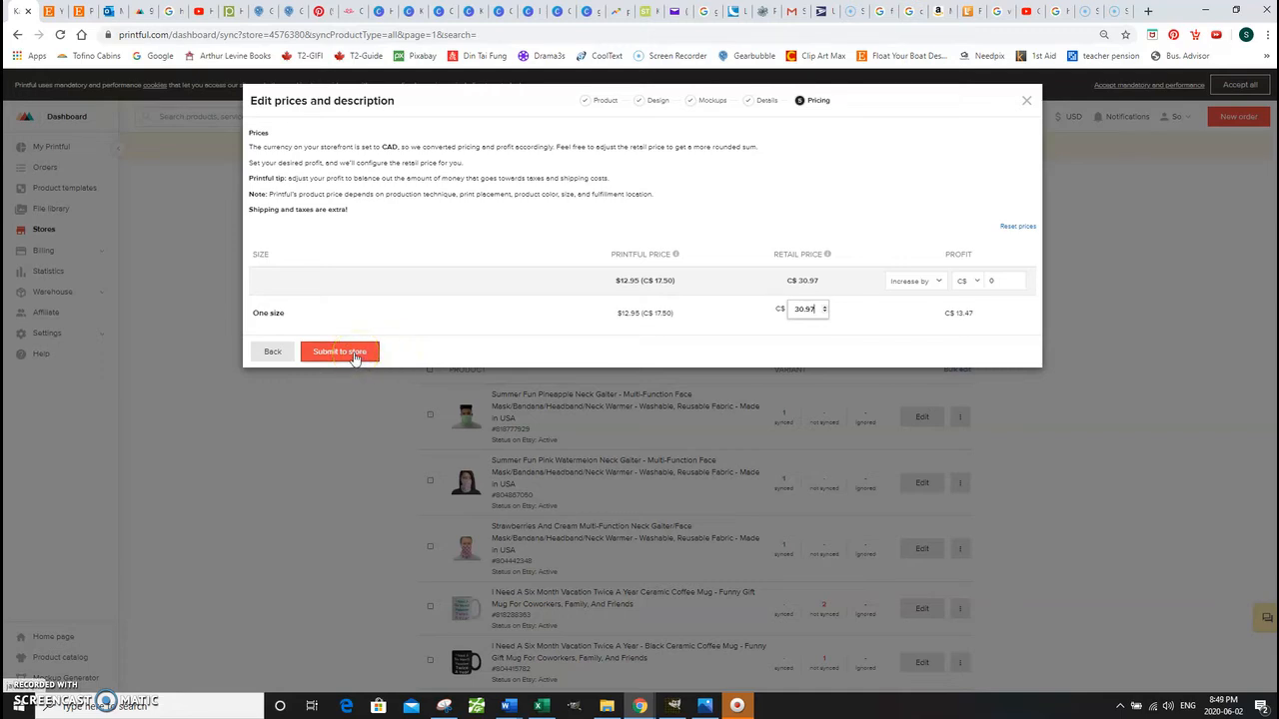
left_click(355, 358)
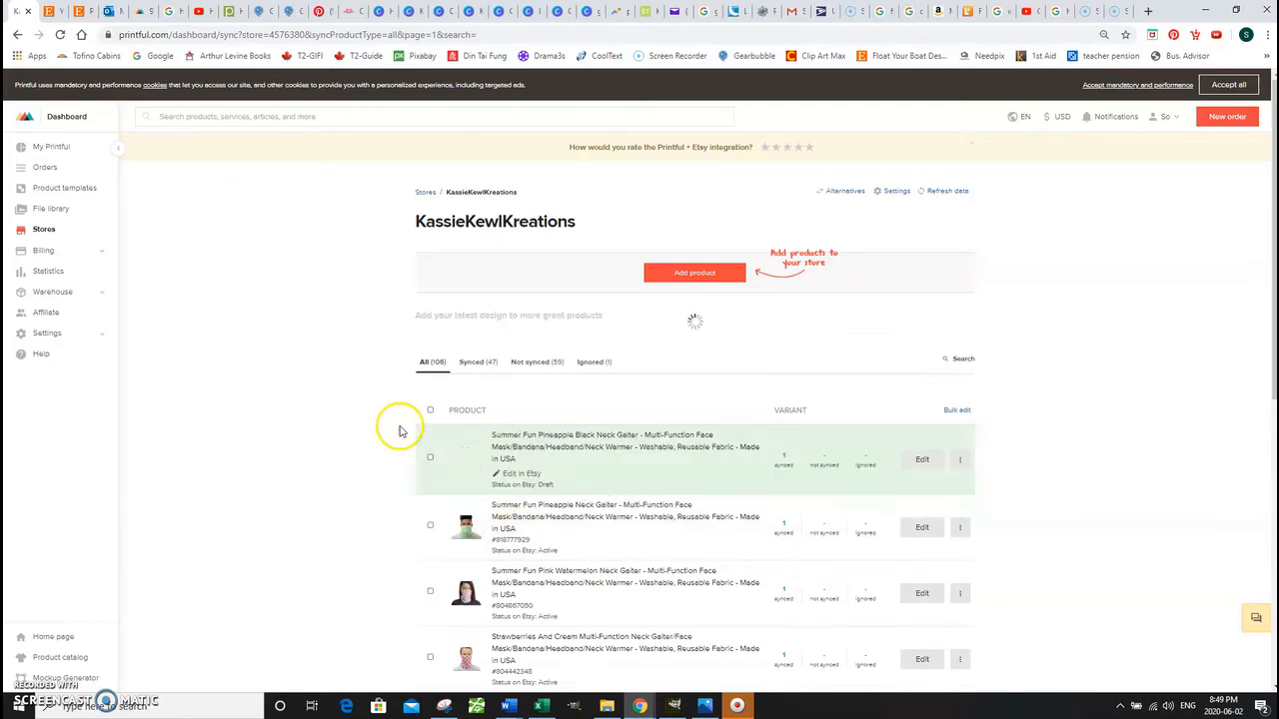
left_click(530, 436)
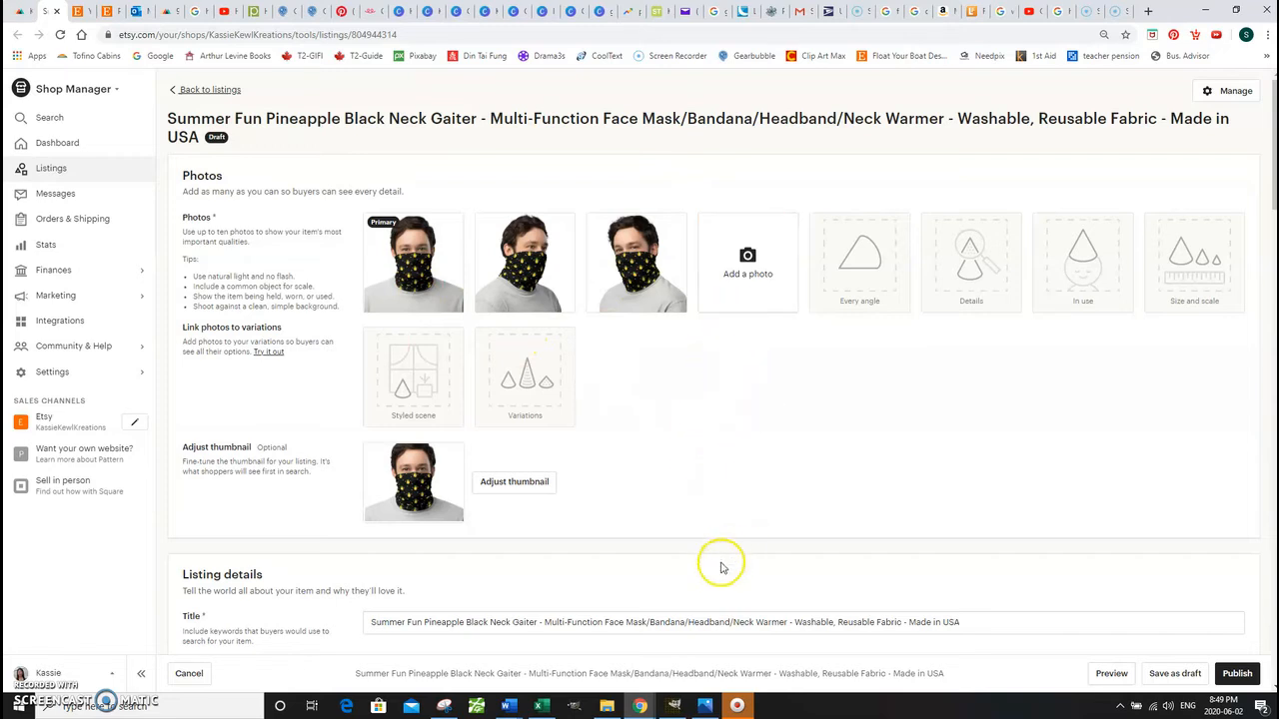
Switch to GIMP, show the black pineapple repeat pattern at 50% zoom, and open the Snipping Tool
left_click(674, 706)
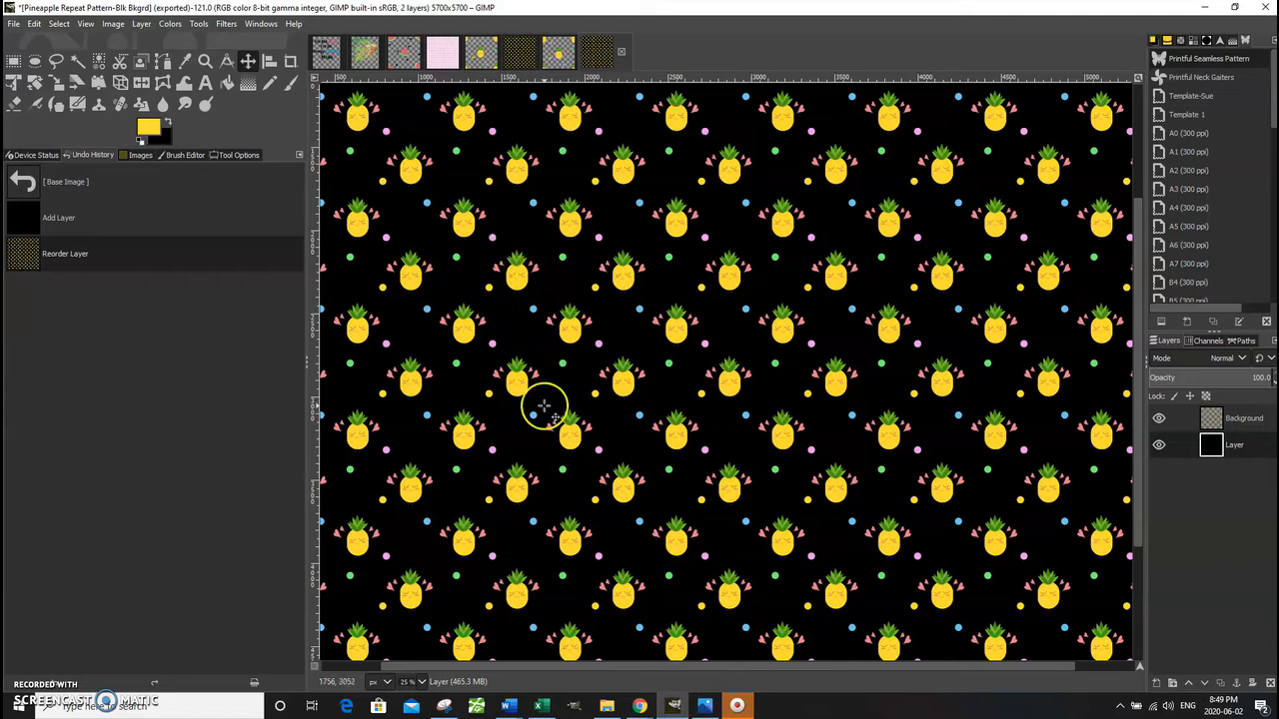
left_click(423, 680)
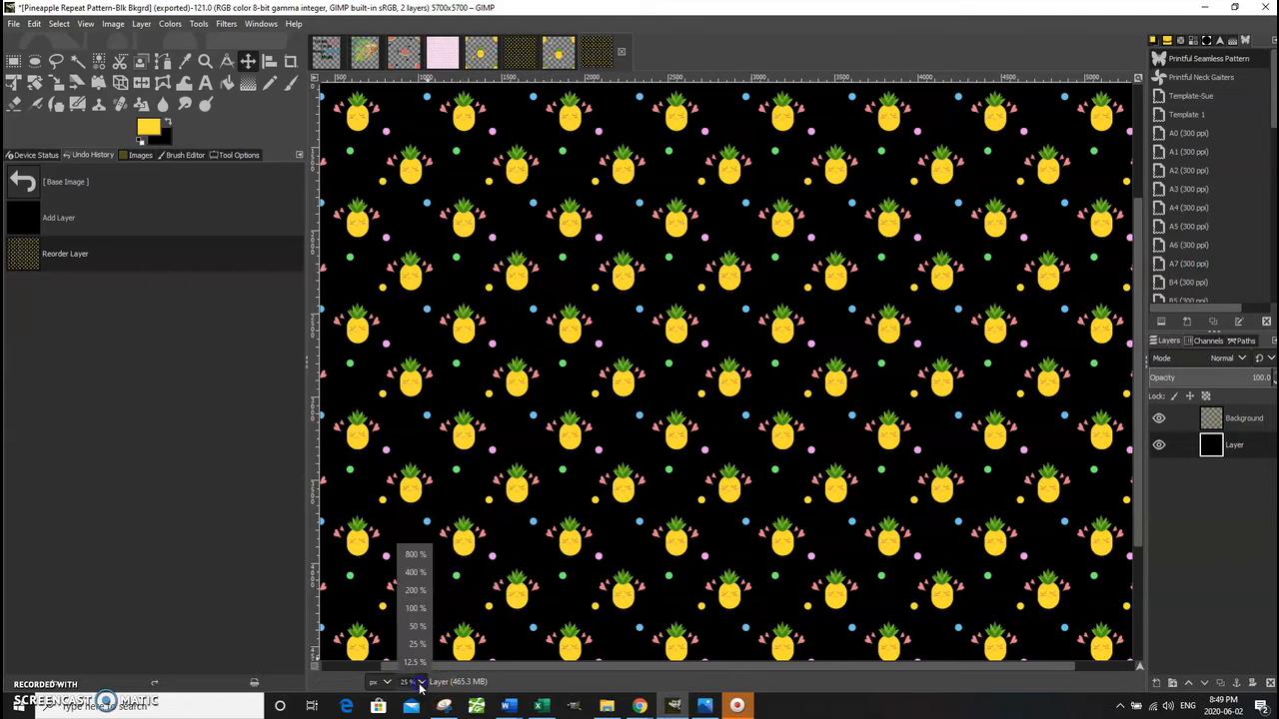
left_click(416, 628)
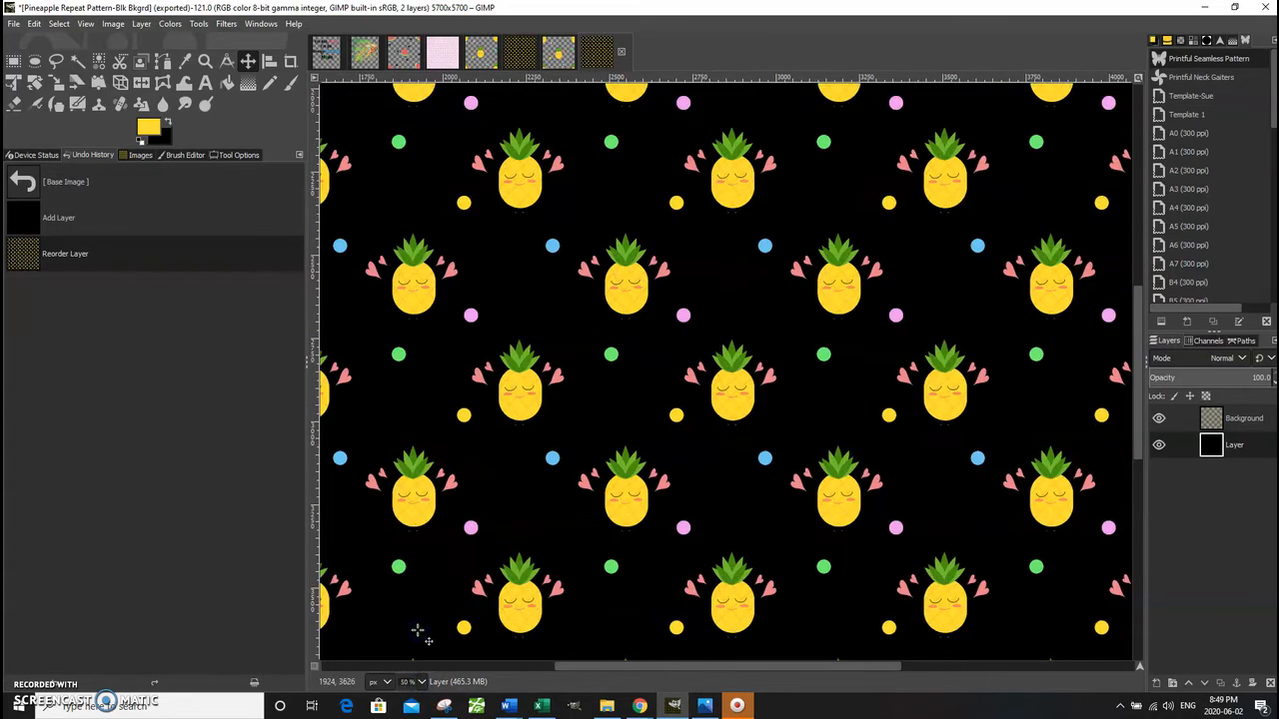
left_click(421, 627)
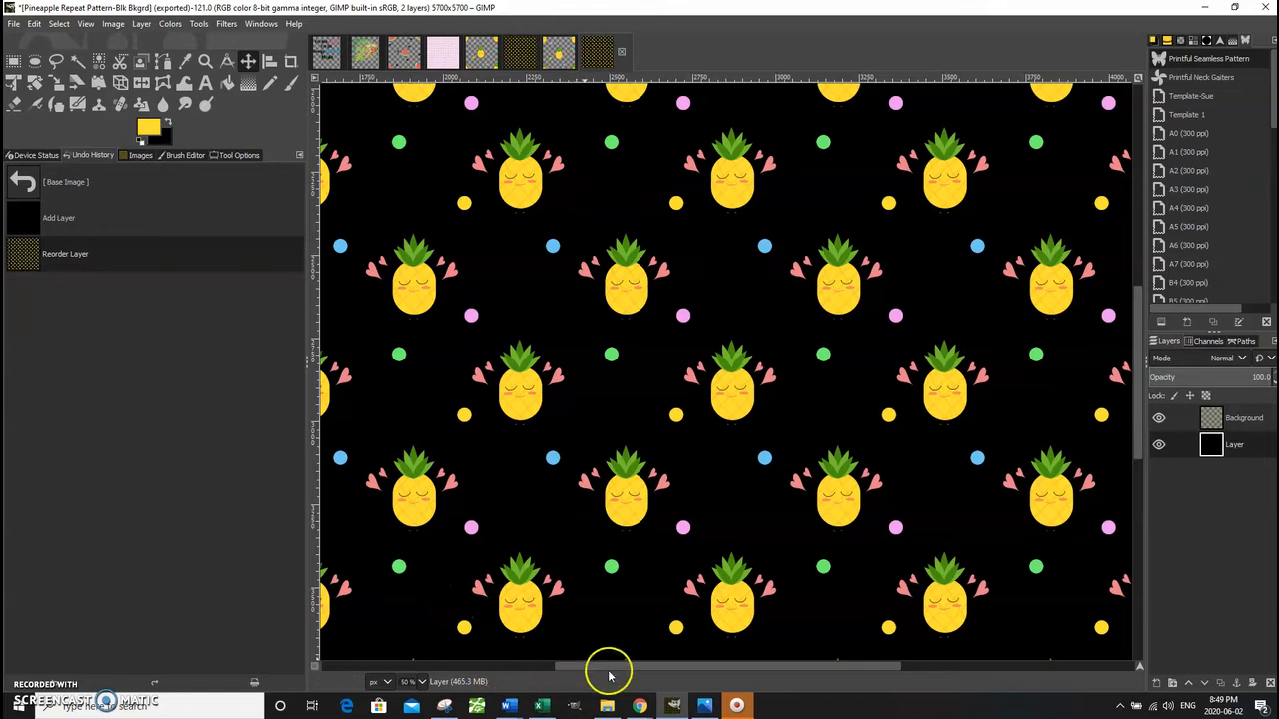
left_click(445, 707)
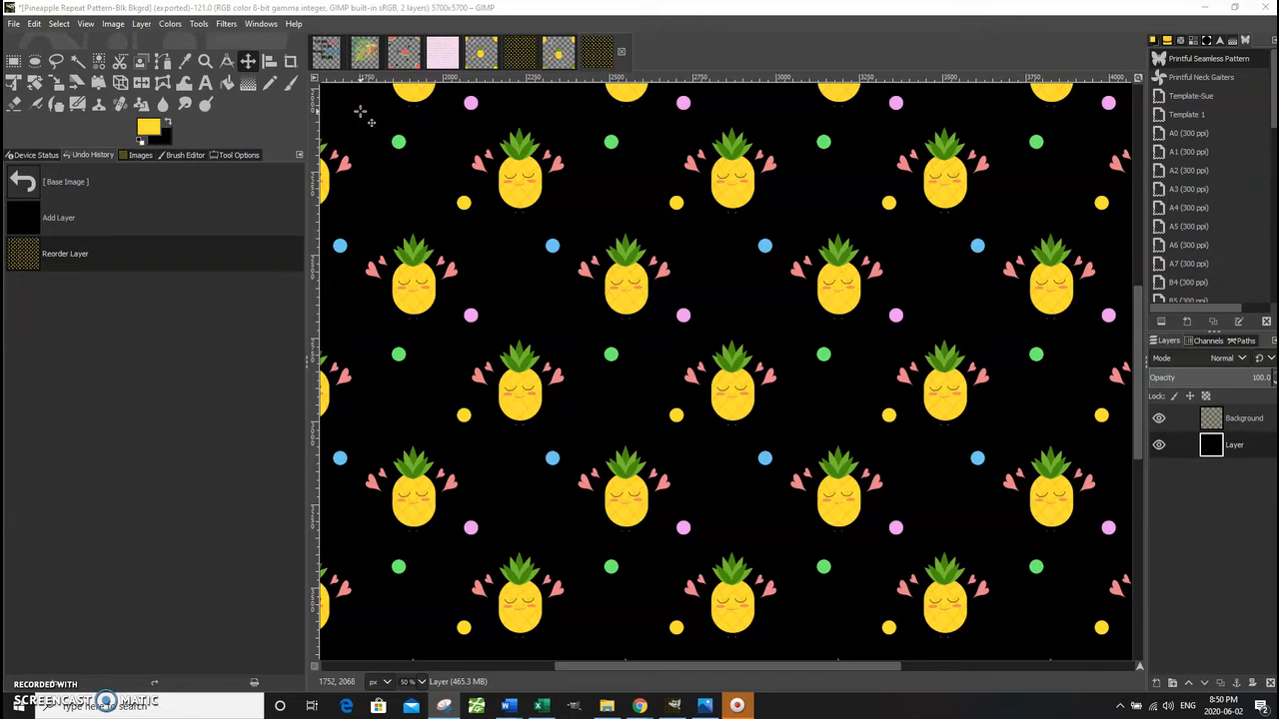
left_click_drag(356, 113, 448, 151)
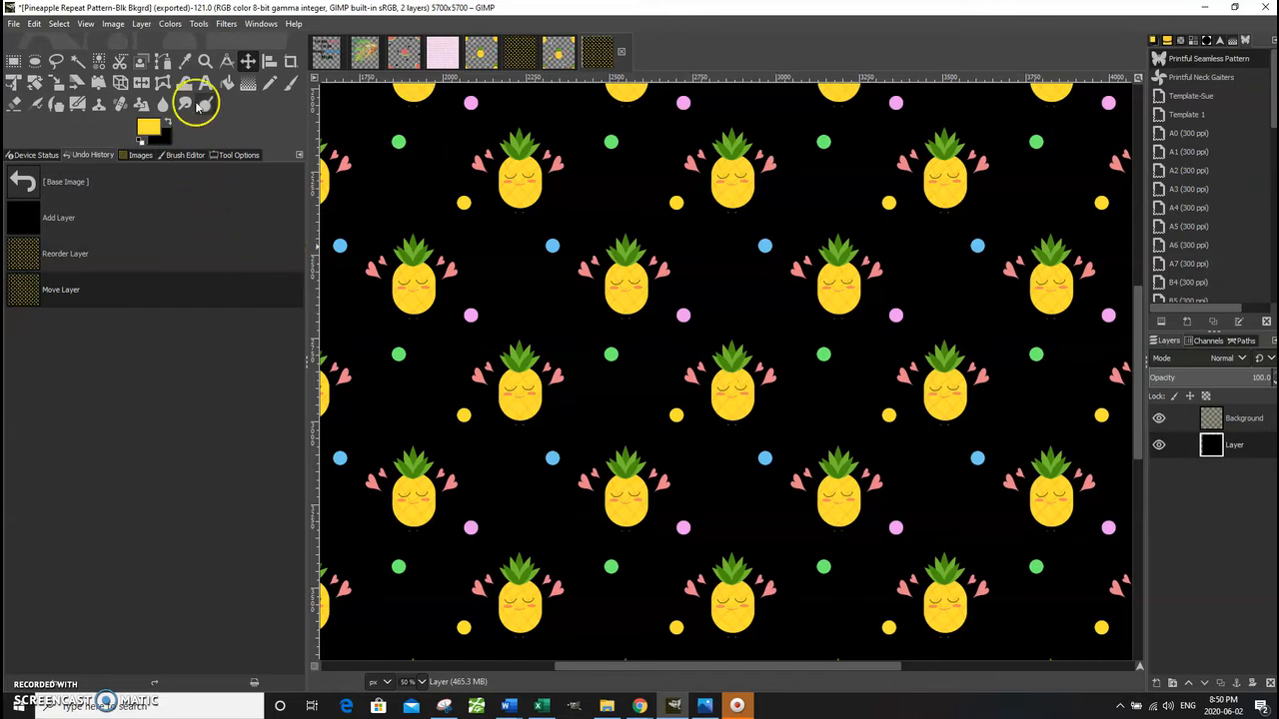
left_click(34, 24)
left_click(47, 42)
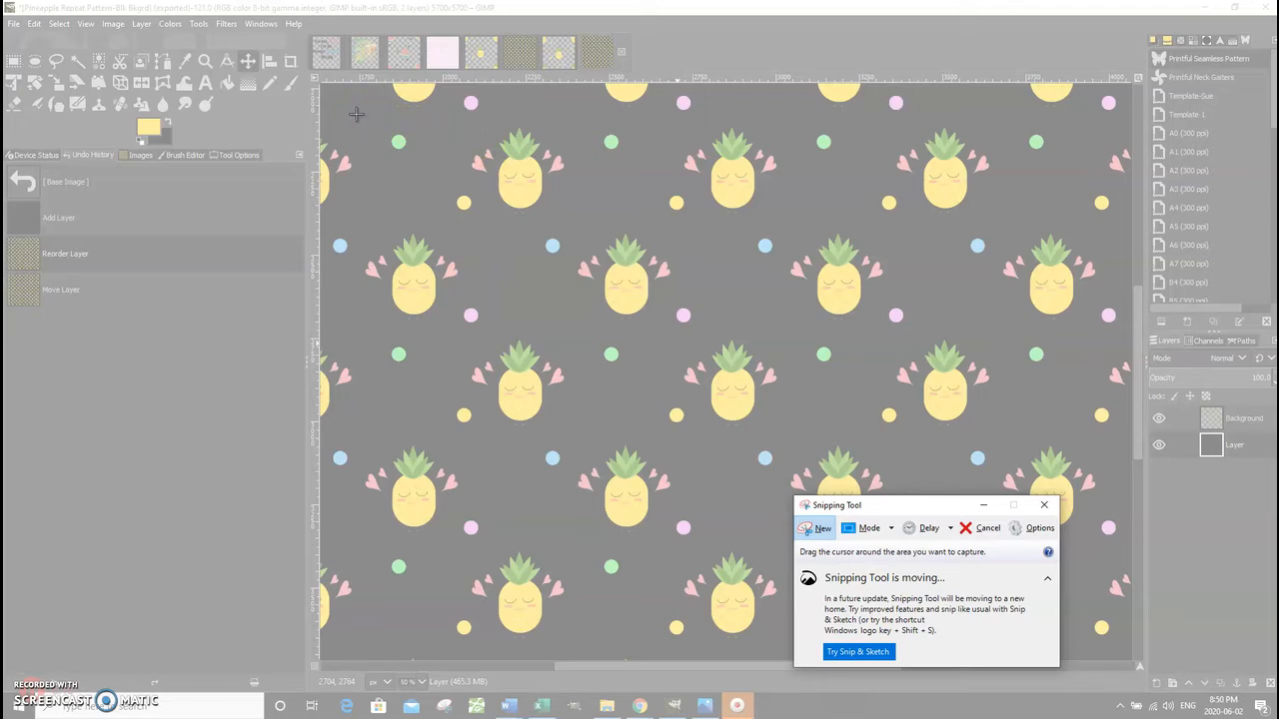
Snip a large area of the pineapple pattern and save it as the PNG "Pineapple Repeat Pattern-Blk Bkgrd-Etsy" in the Neck Gaiter folder
left_click_drag(355, 114, 1003, 659)
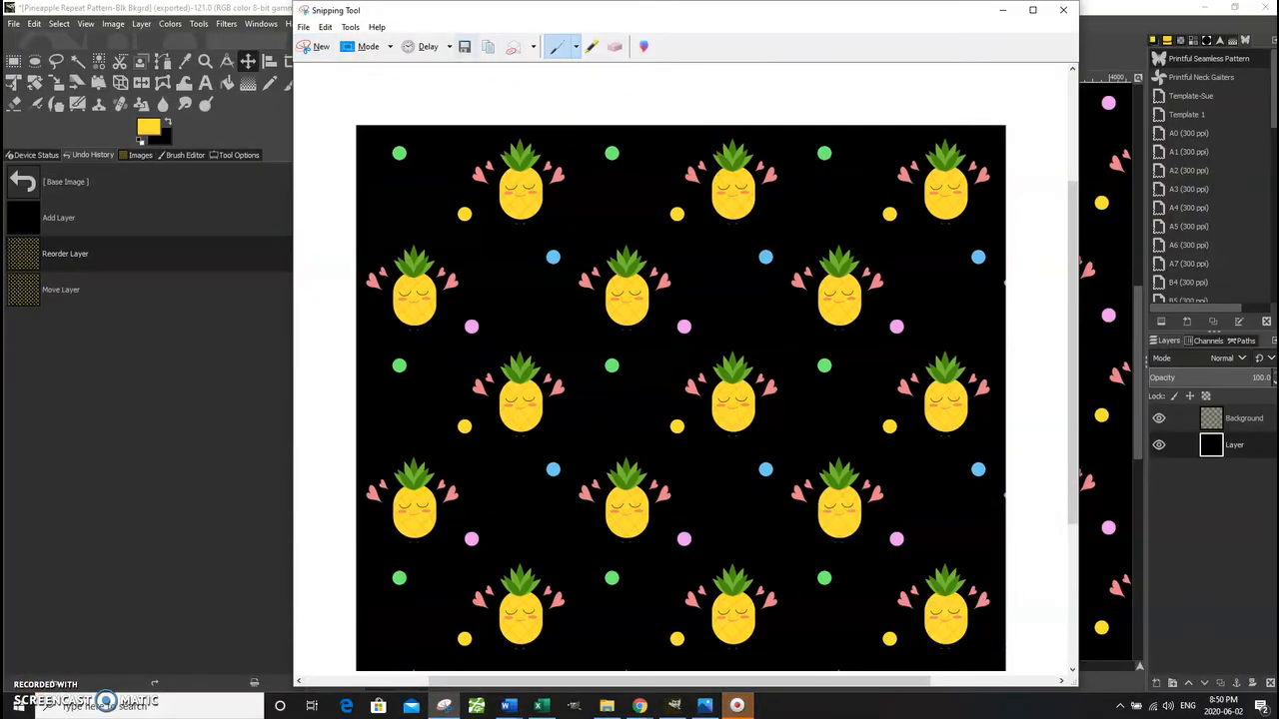
left_click(302, 27)
left_click(329, 59)
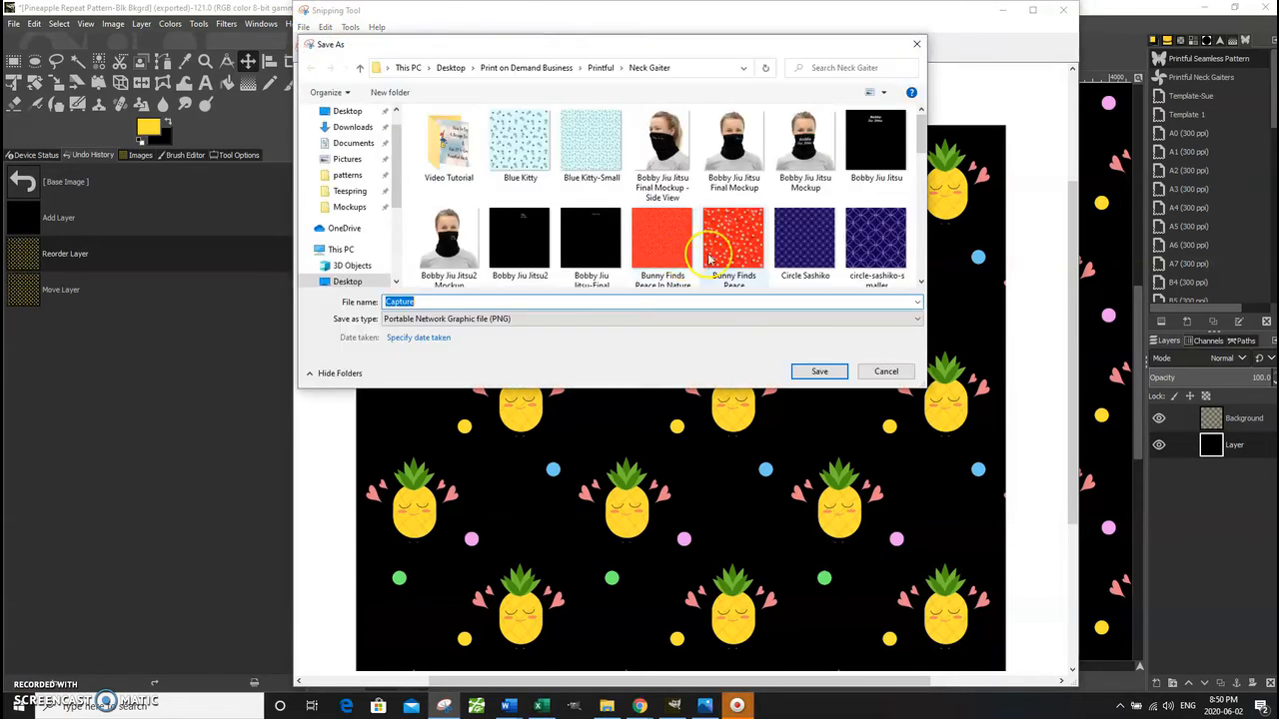
scroll(780, 243, "down", 10)
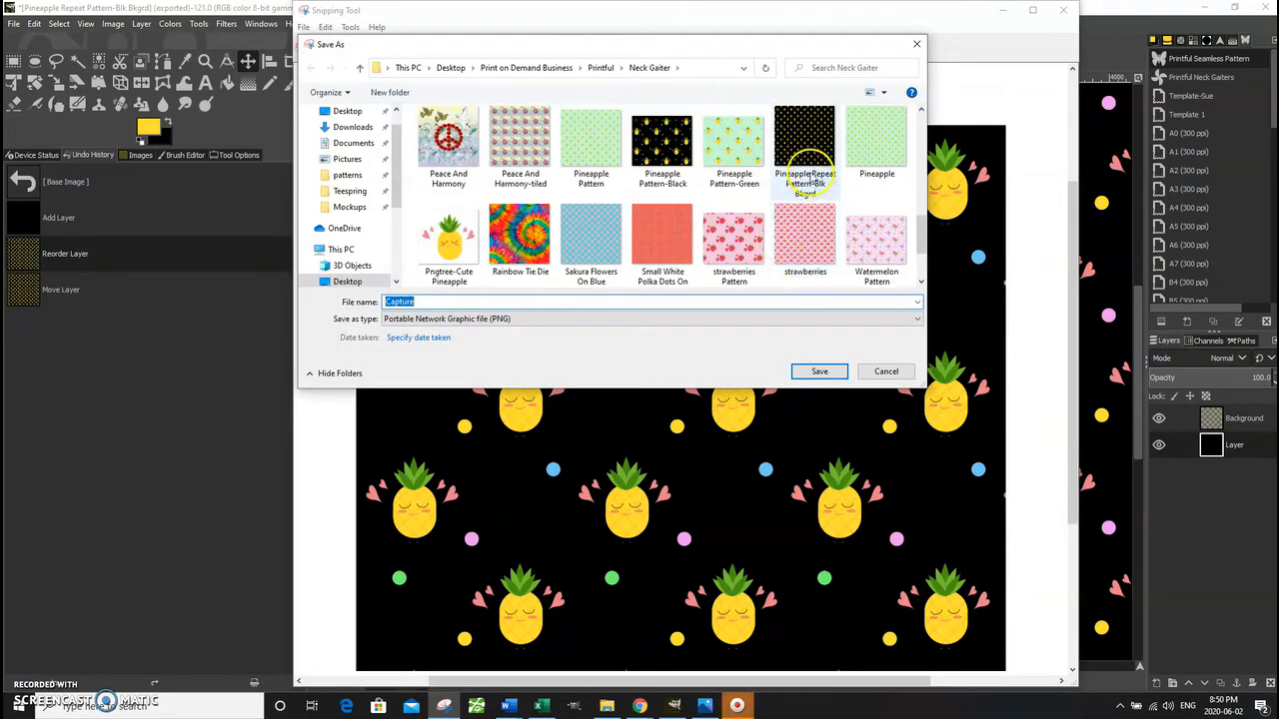
left_click(806, 178)
left_click(520, 302)
left_click(530, 301)
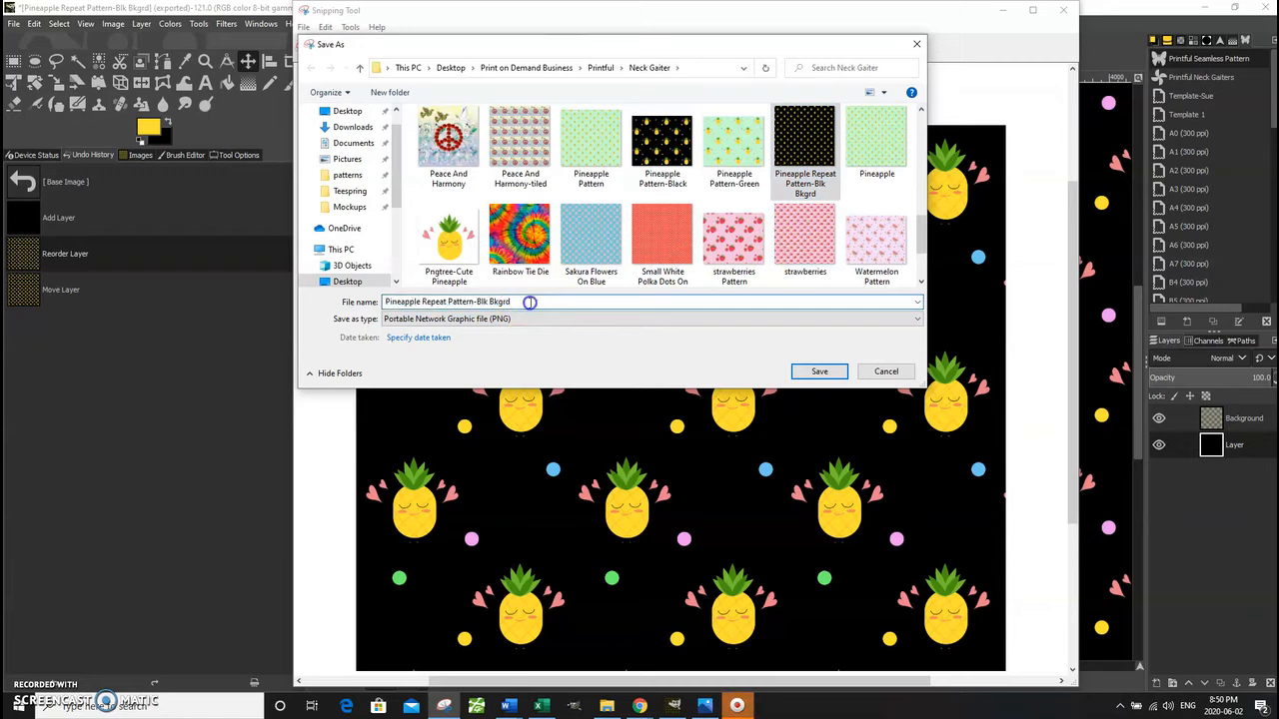
left_click(506, 300)
type("-Etsy")
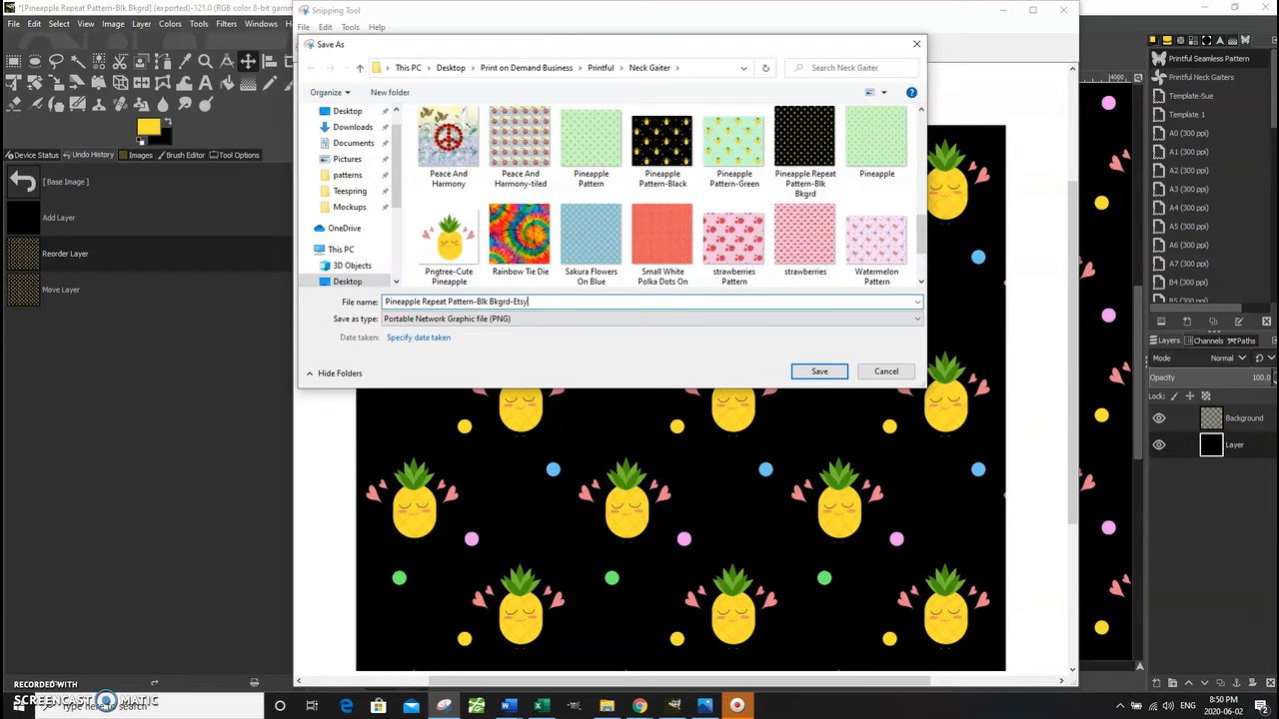
key("Return")
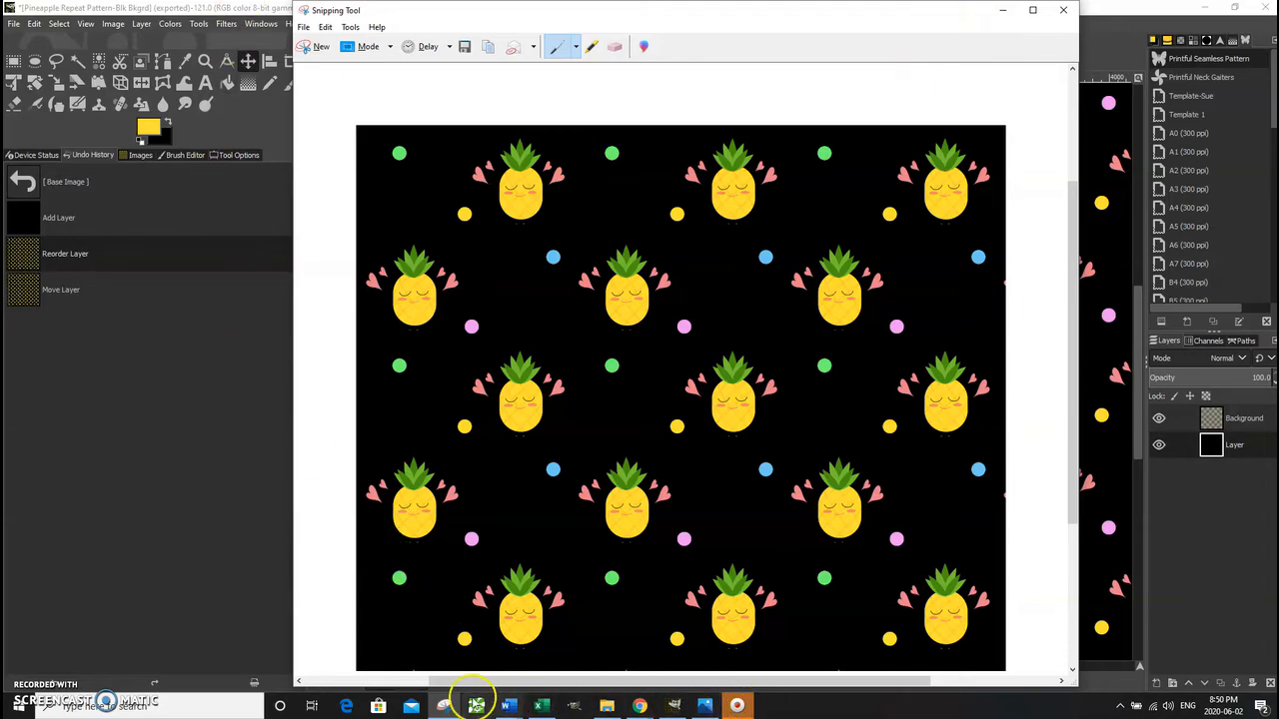
Switch to the Chrome window showing the Etsy draft listing for the Summer Fun Pineapple Black Neck Gaiter
mouse_move(640, 705)
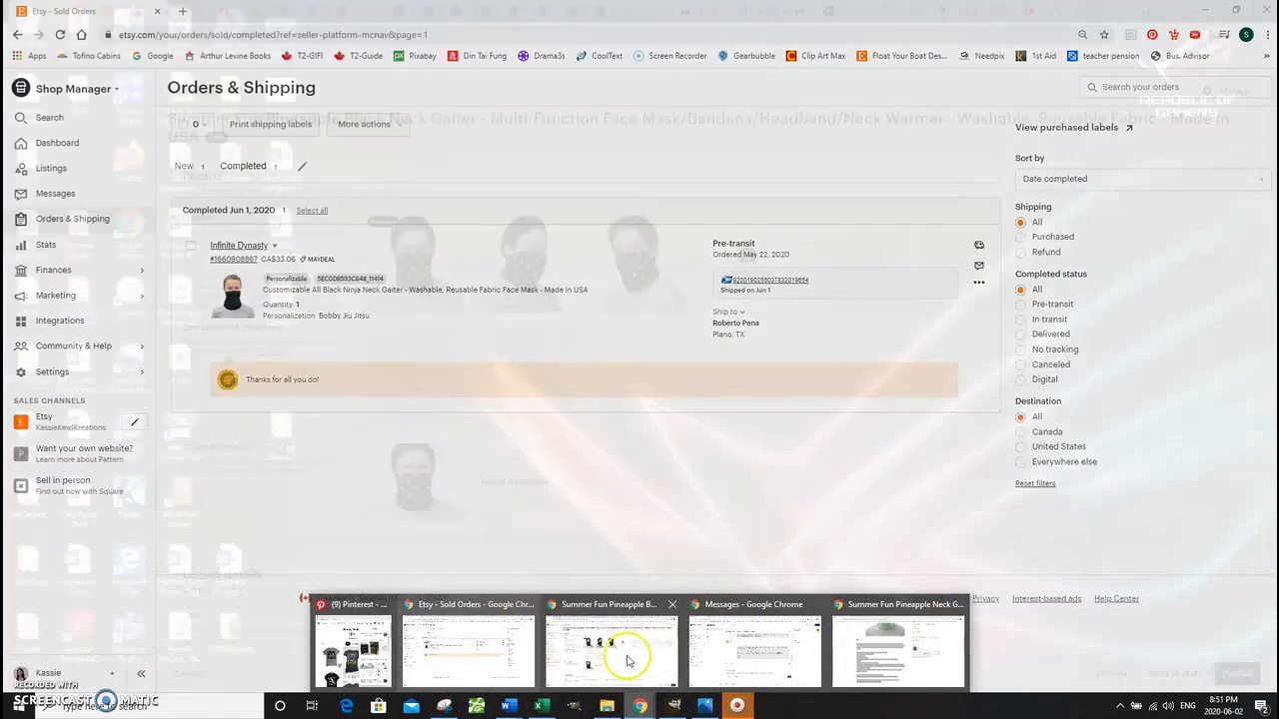
left_click(789, 658)
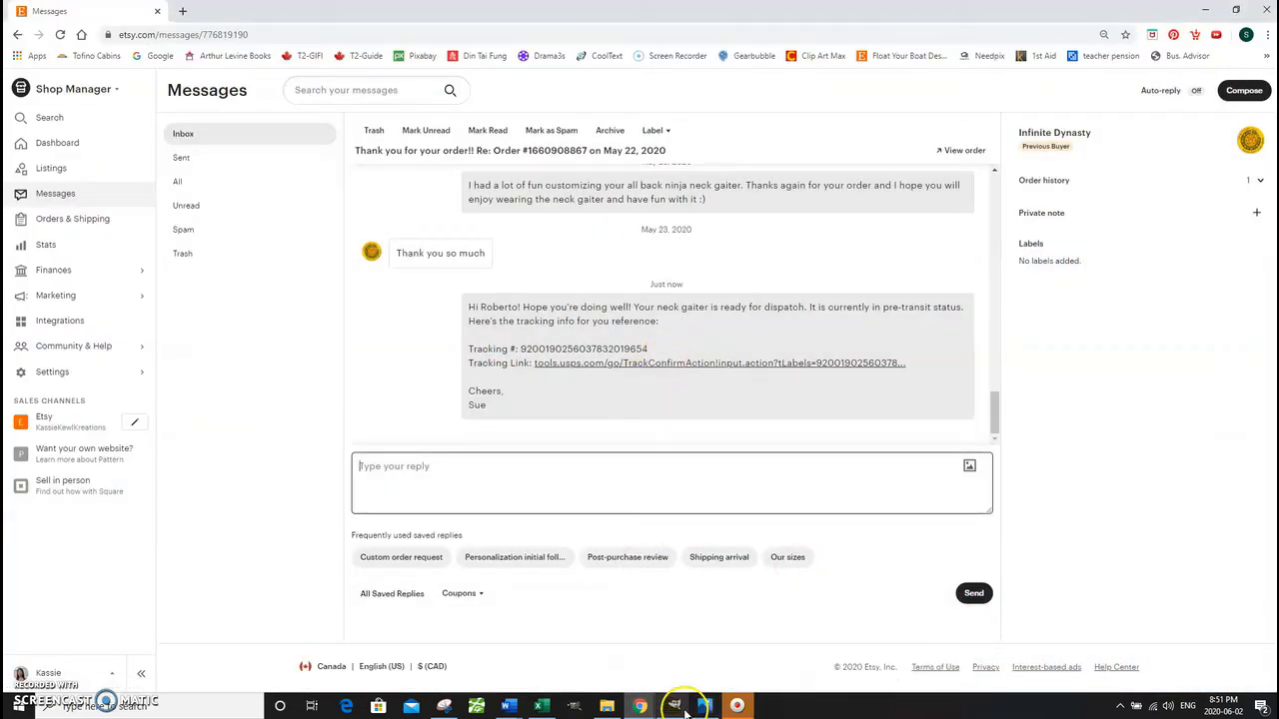
mouse_move(704, 711)
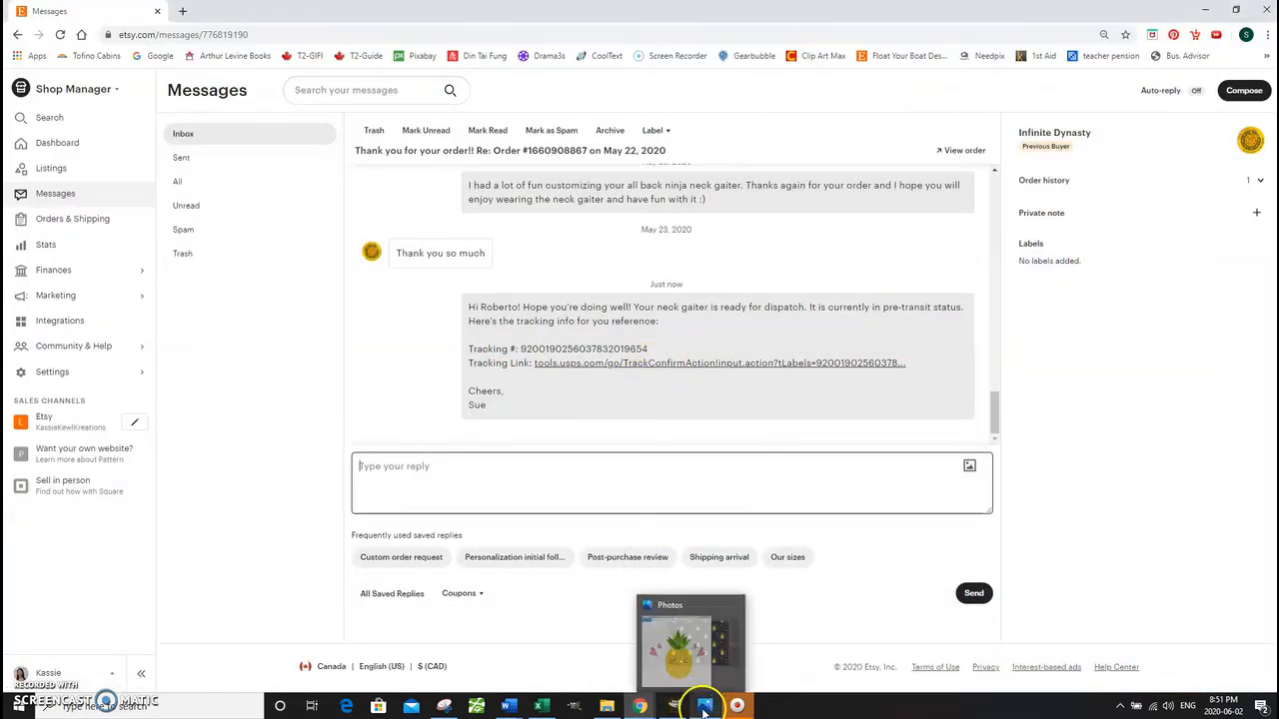
mouse_move(639, 709)
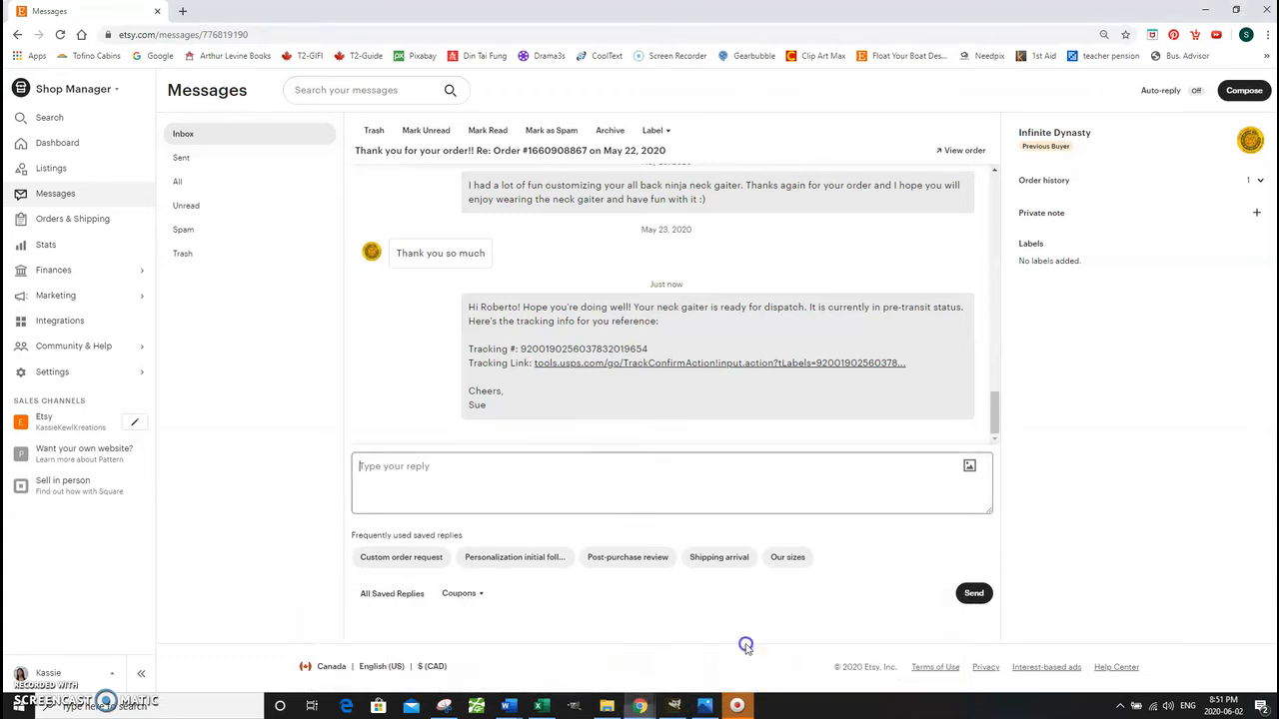
left_click(632, 651)
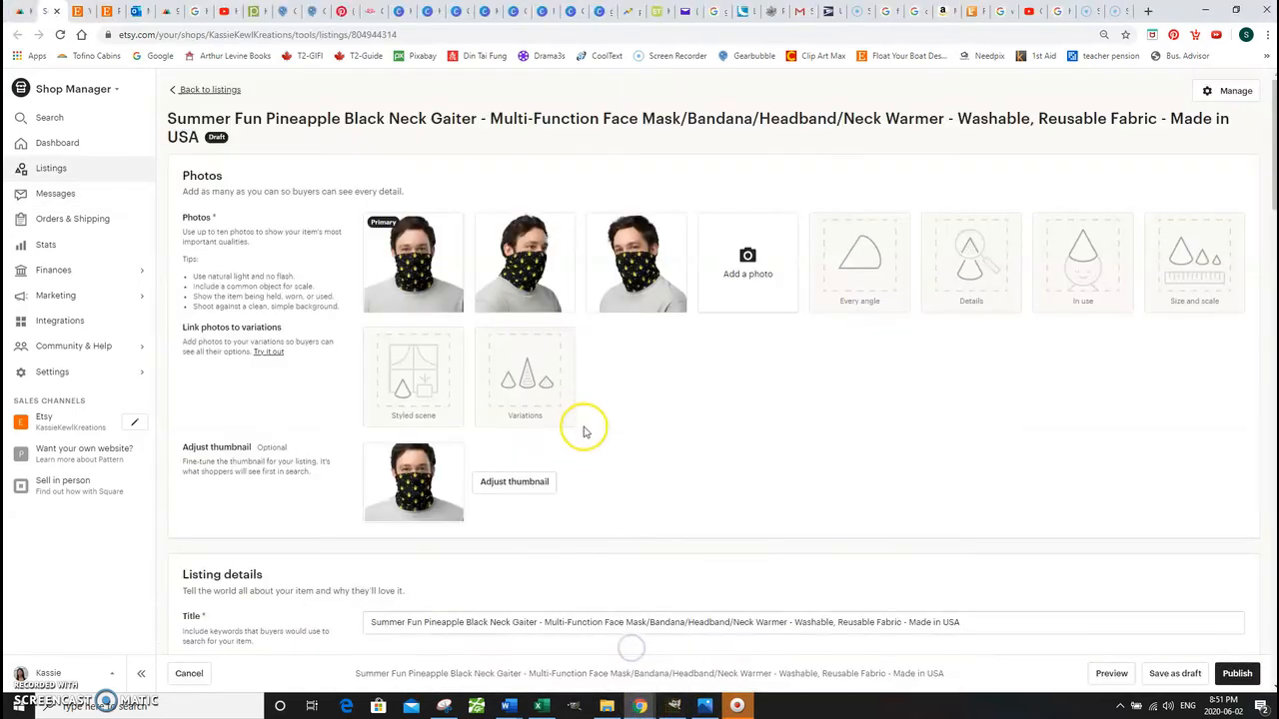
Add the image "Pineapple Repeat Pattern-Blk Bkgrd-Etsy" from the Neck Gaiter folder to the listing photos
left_click(760, 264)
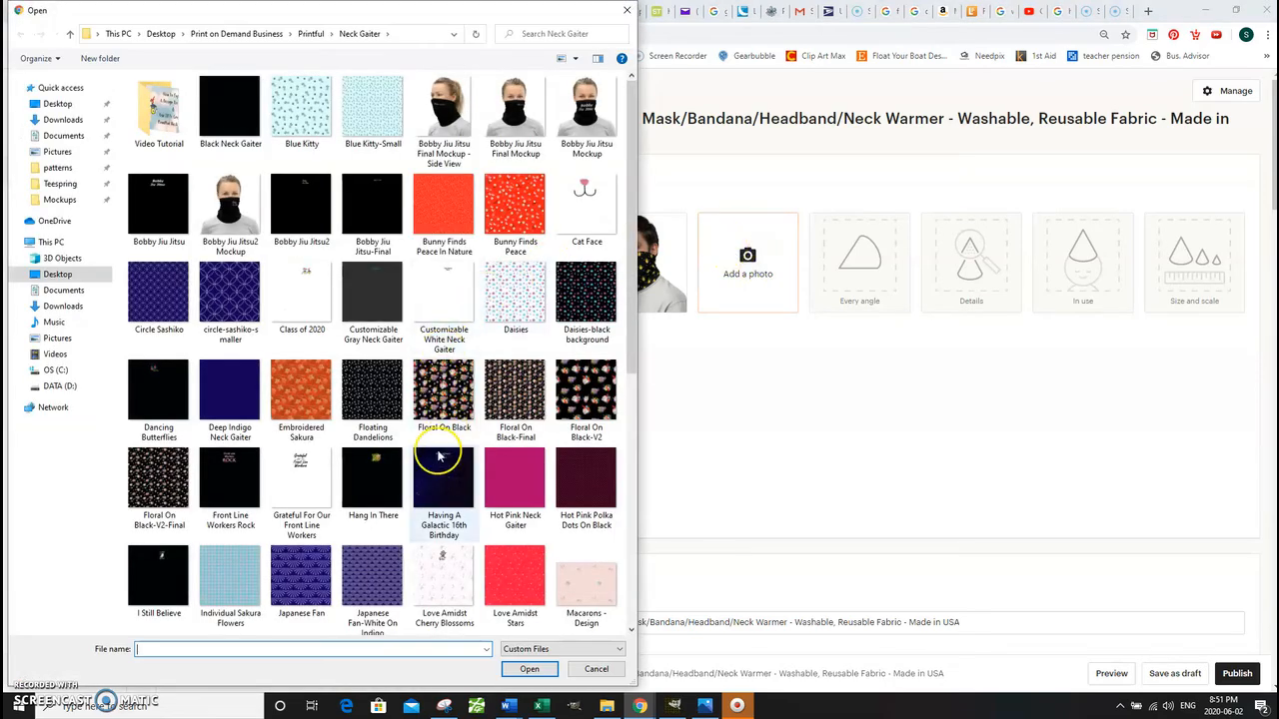
scroll(370, 515, "down", 5)
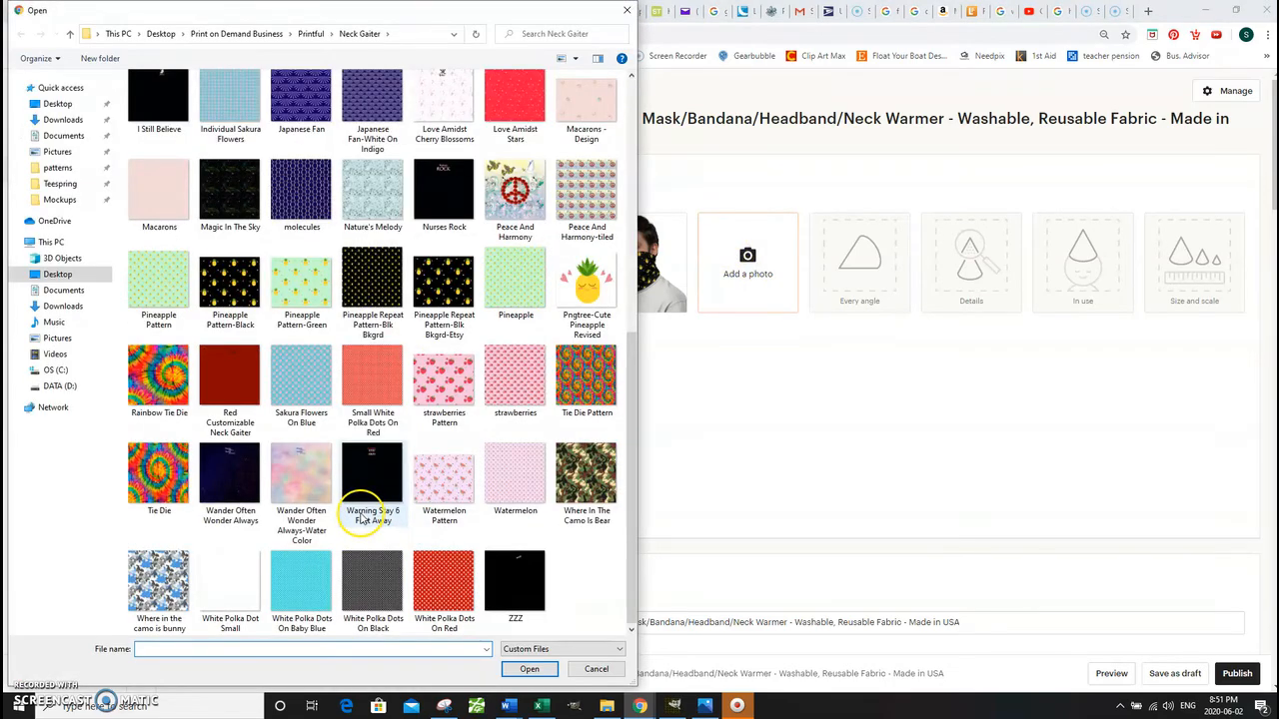
left_click(446, 289)
left_click(528, 669)
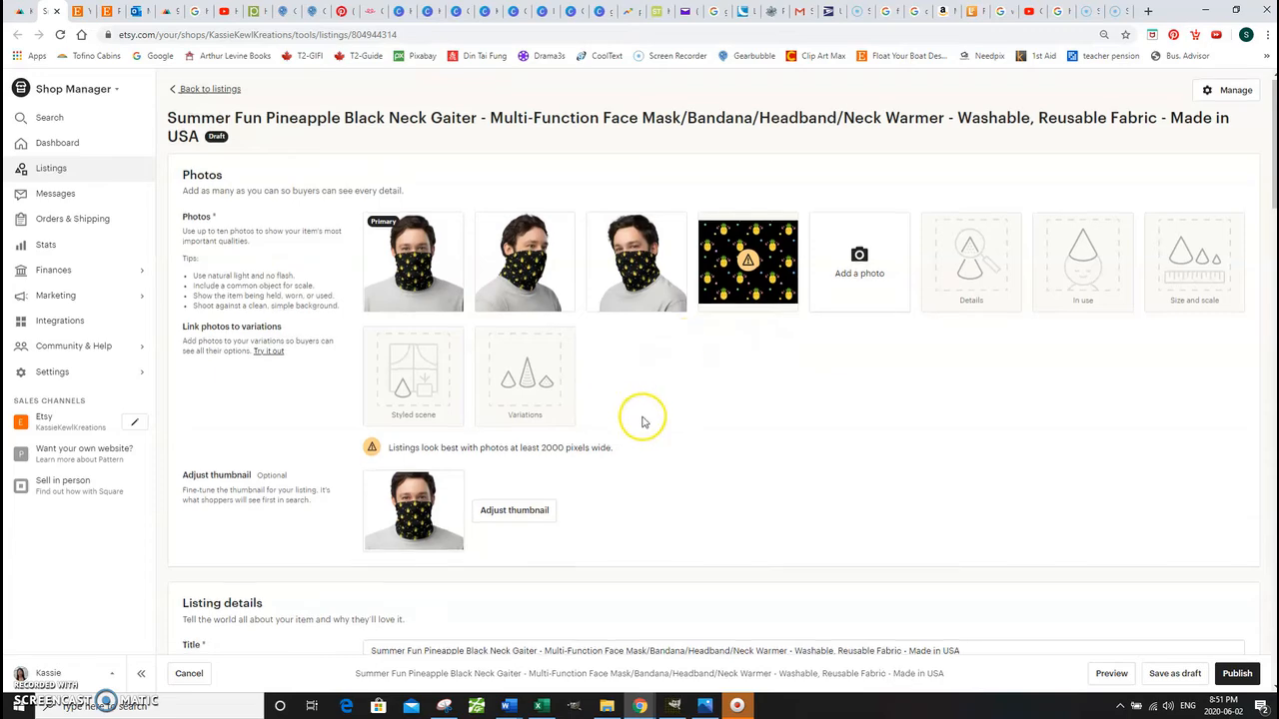
Set who made the item to "Another company or person" in the listing details
scroll(642, 419, "down", 2)
scroll(481, 457, "down", 1)
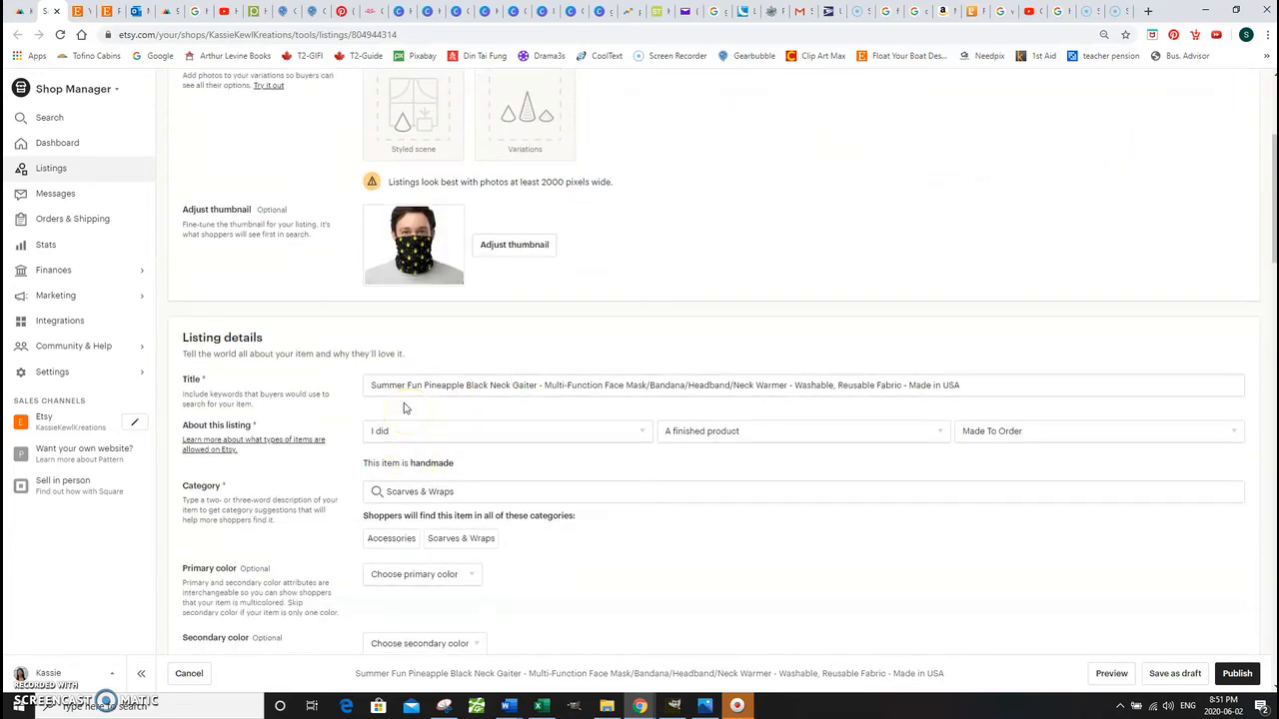
scroll(405, 400, "down", 1)
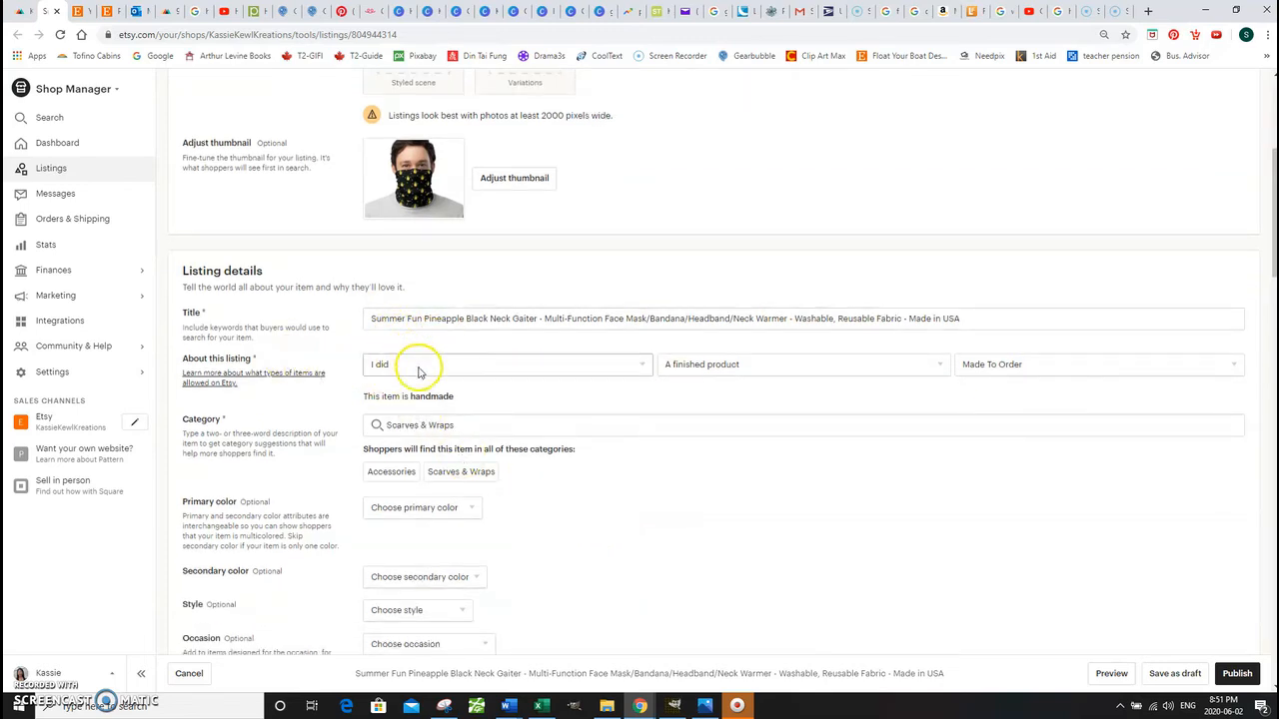
left_click(418, 371)
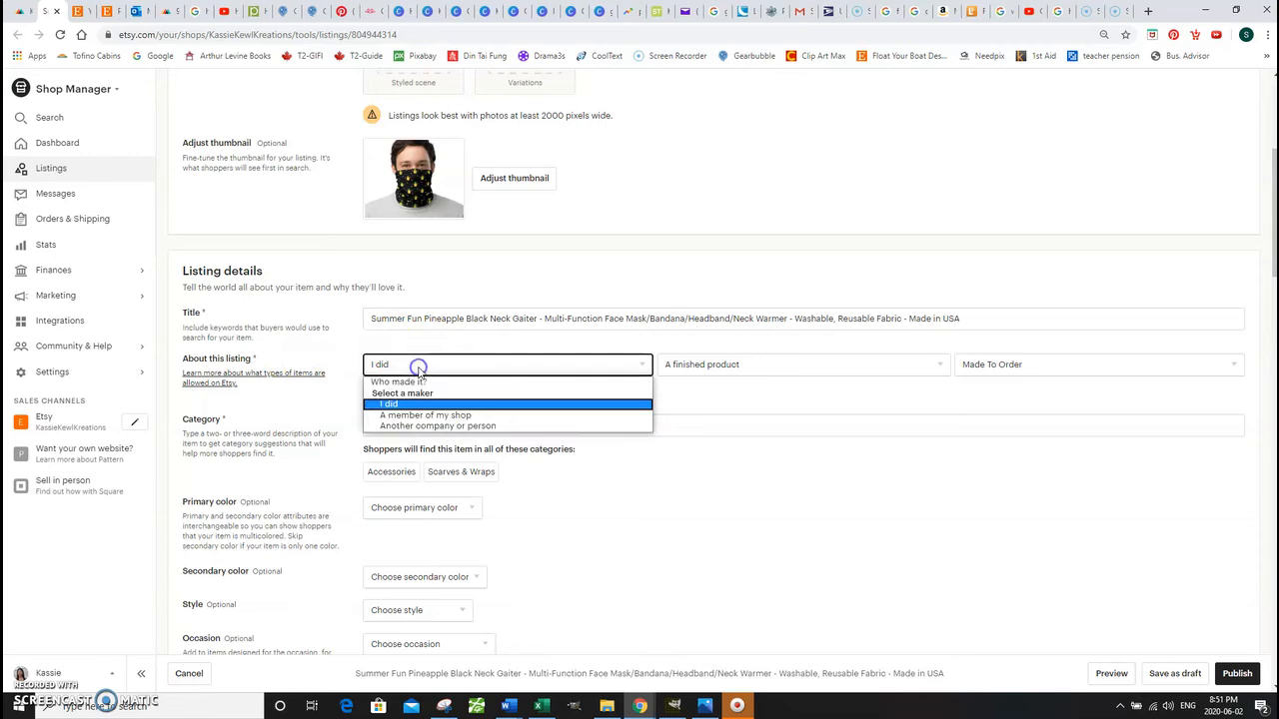
left_click(459, 427)
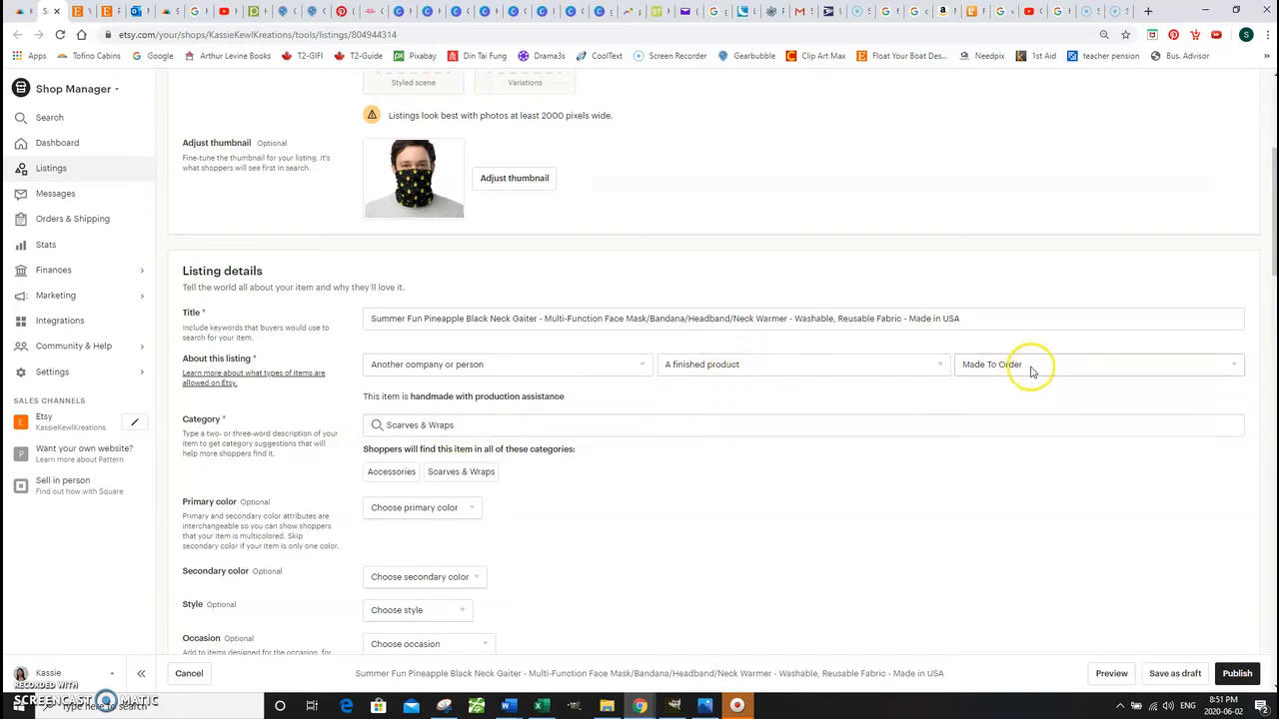
Replace the listing category by searching for "neck gaiter" and choosing the Face Masks & Coverings suggestion
left_click(528, 424)
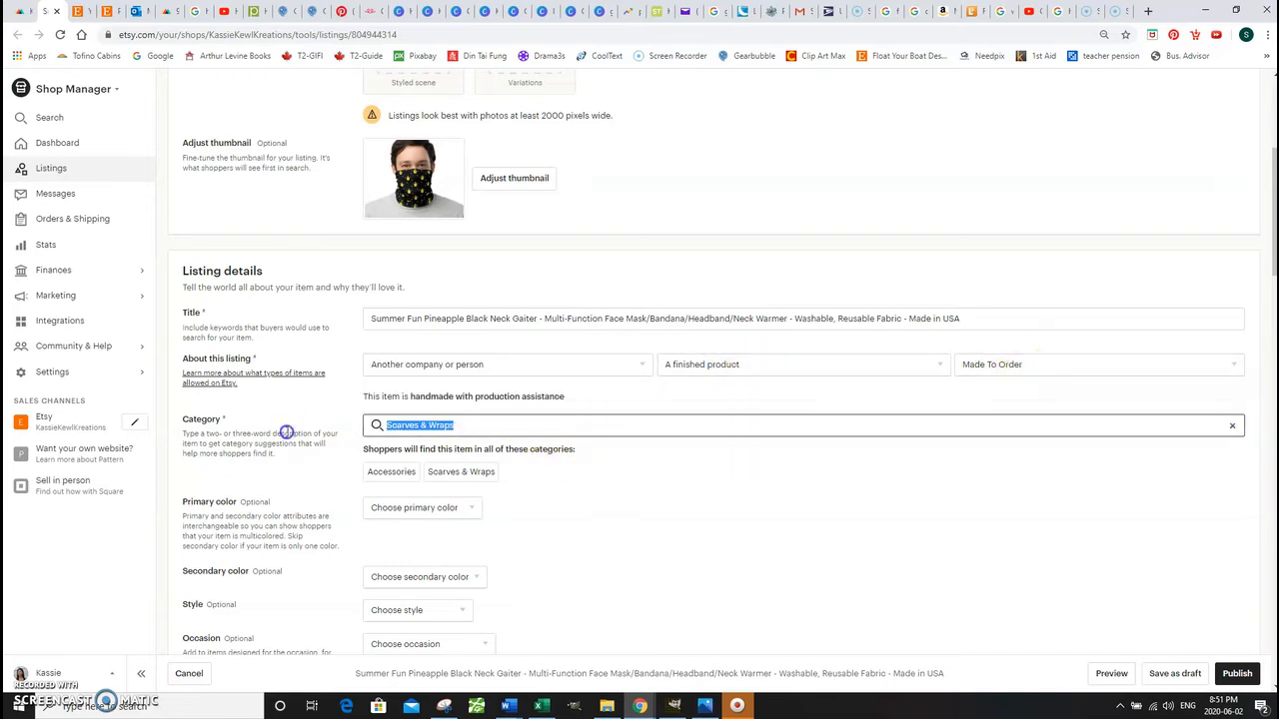
type("n")
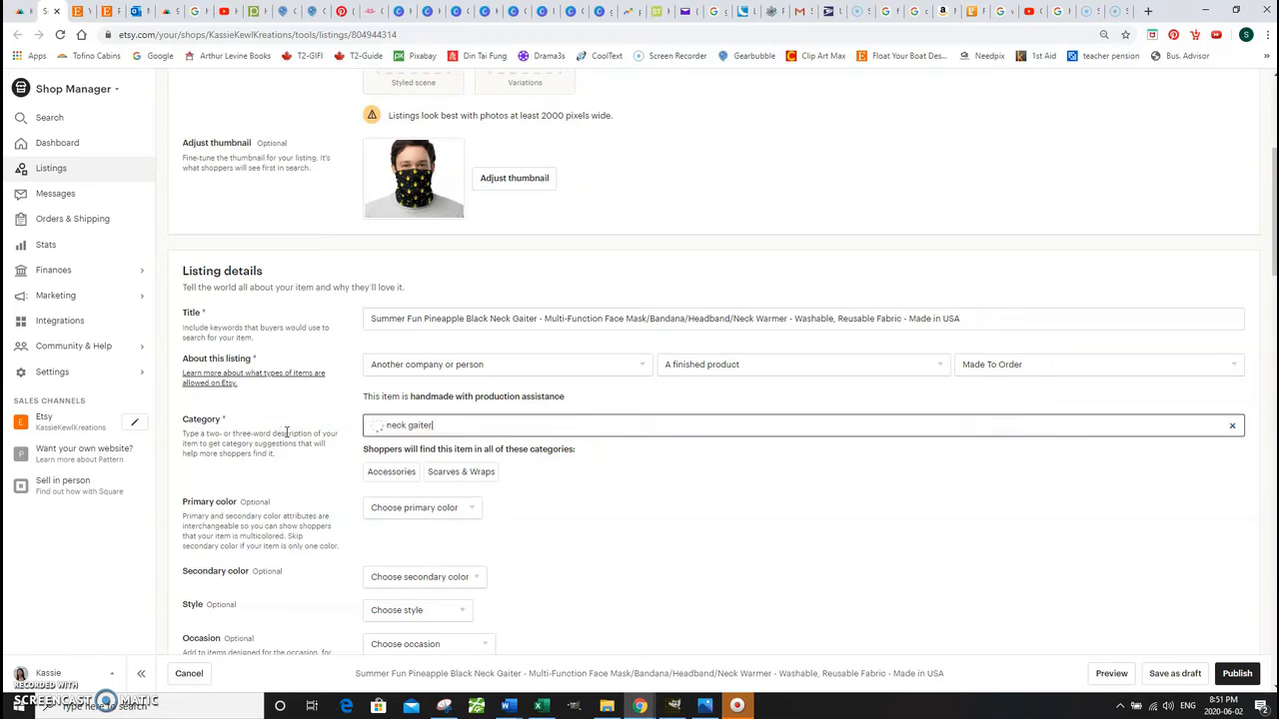
type("eck gaiter")
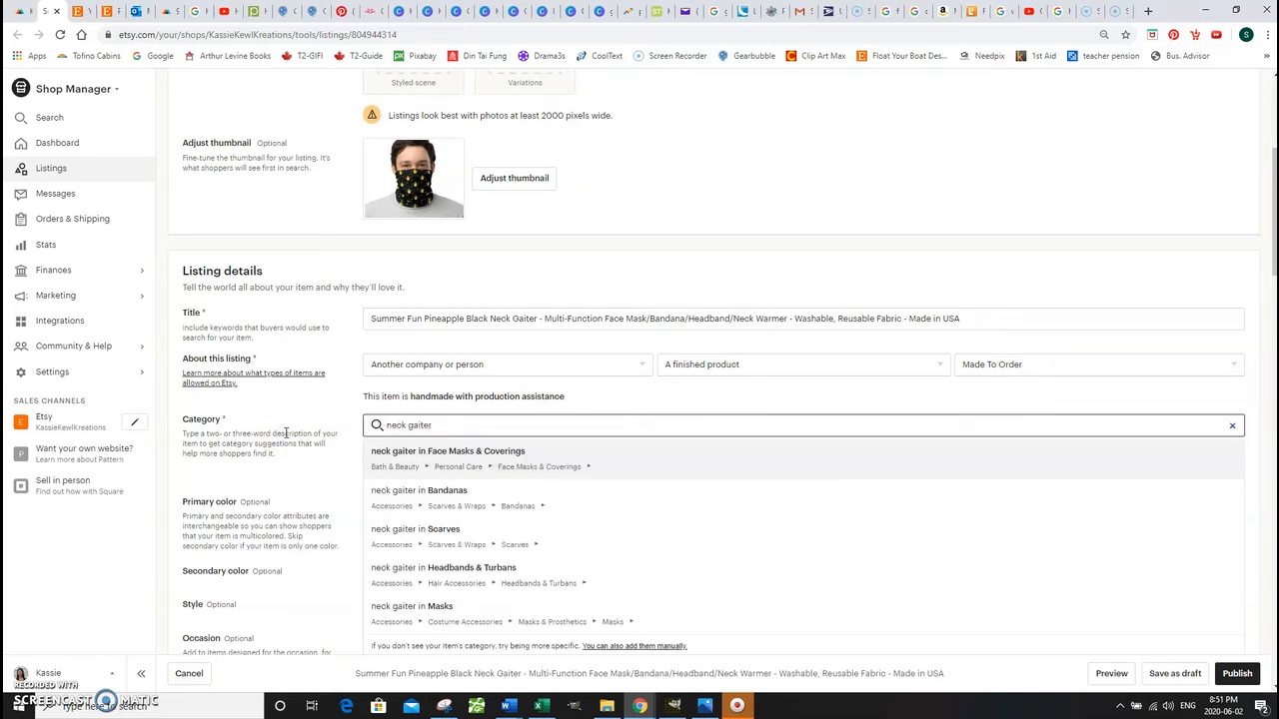
left_click(420, 455)
Set the listing's primary color to Black and its secondary color to Yellow
scroll(562, 533, "down", 2)
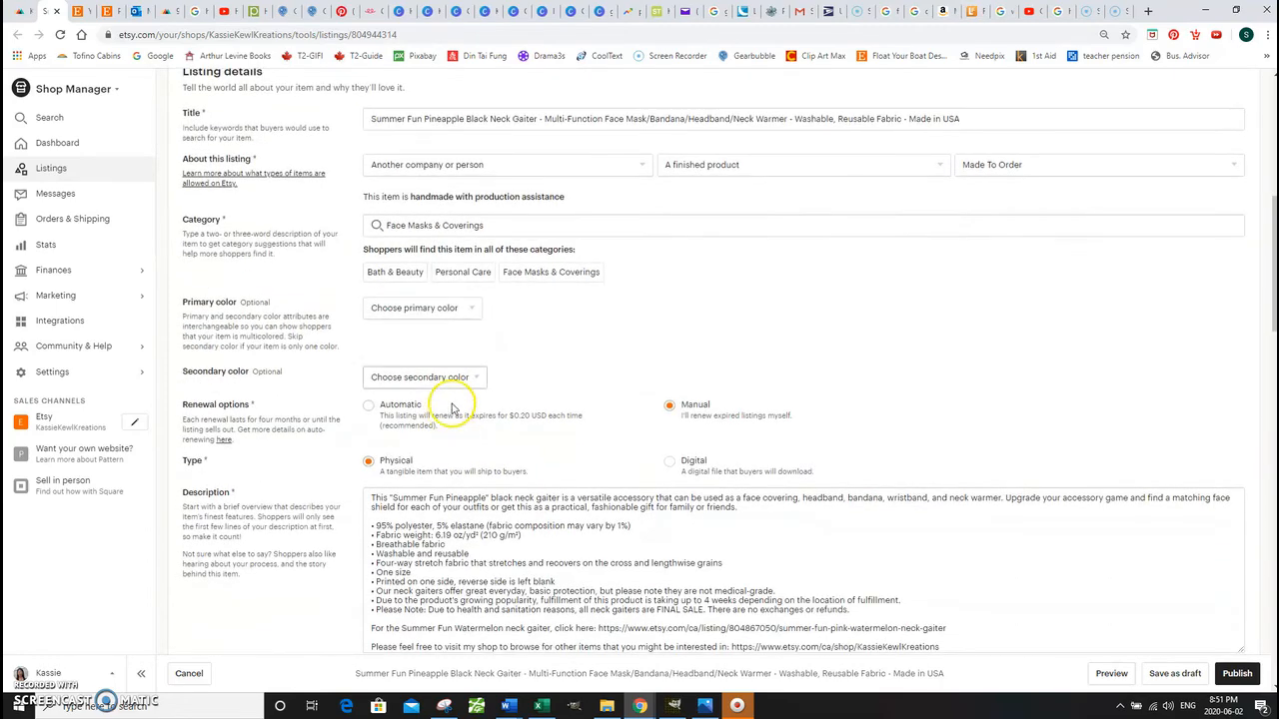
left_click(449, 308)
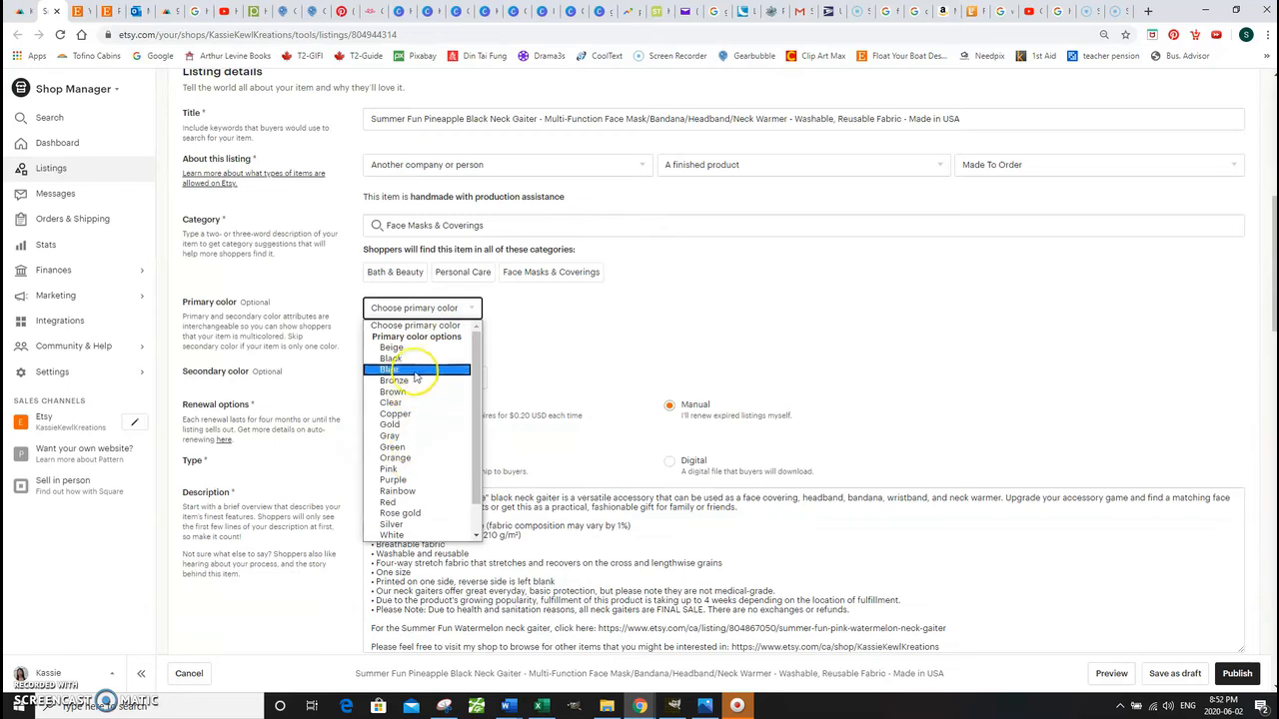
left_click(415, 358)
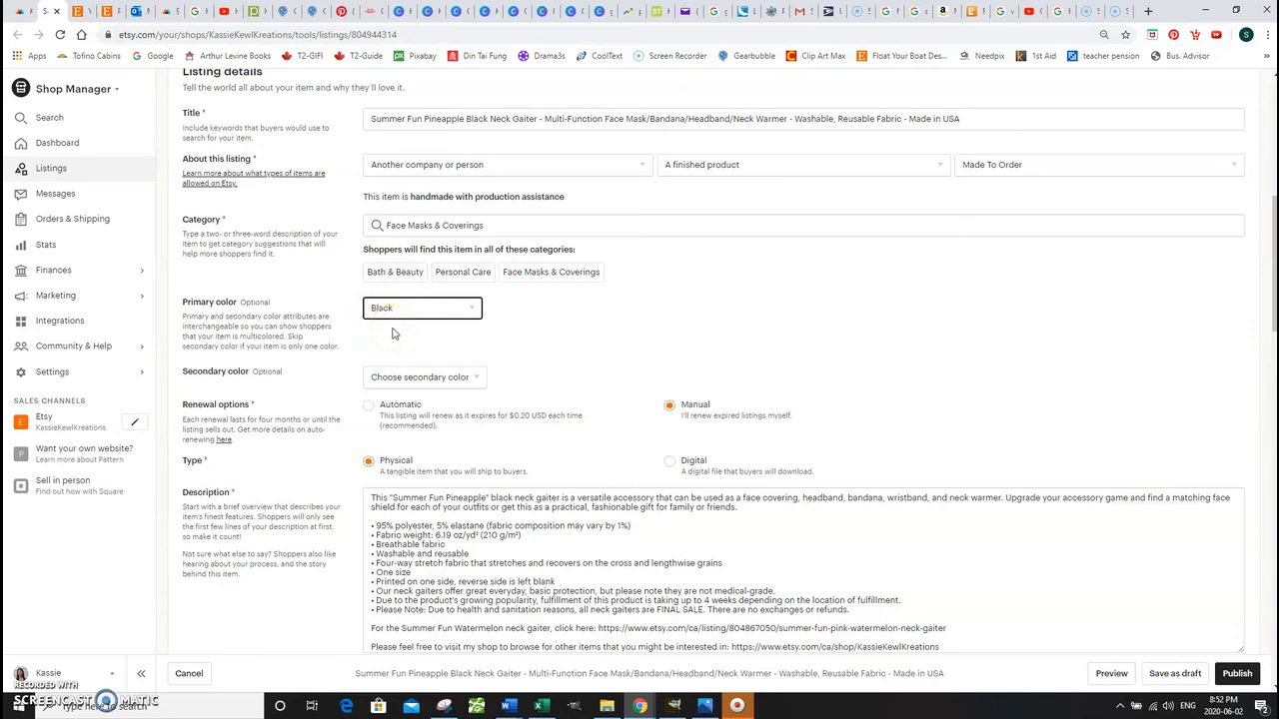
left_click(465, 385)
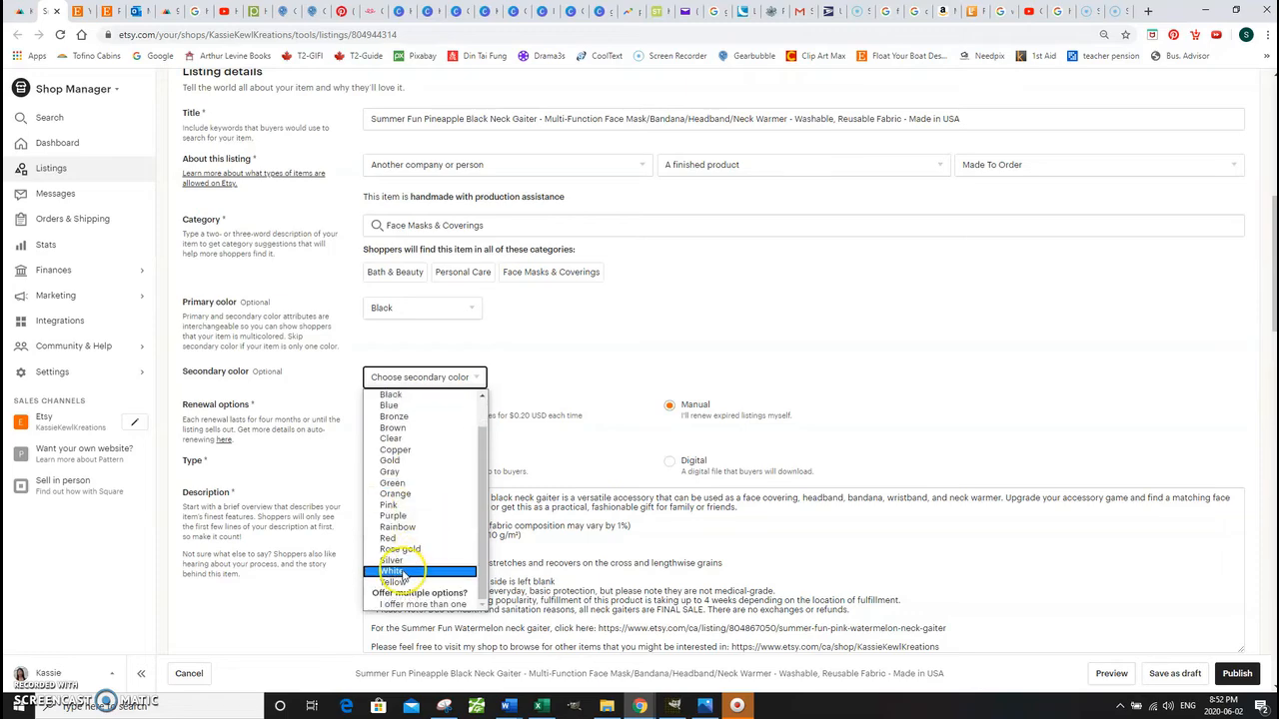
left_click(400, 578)
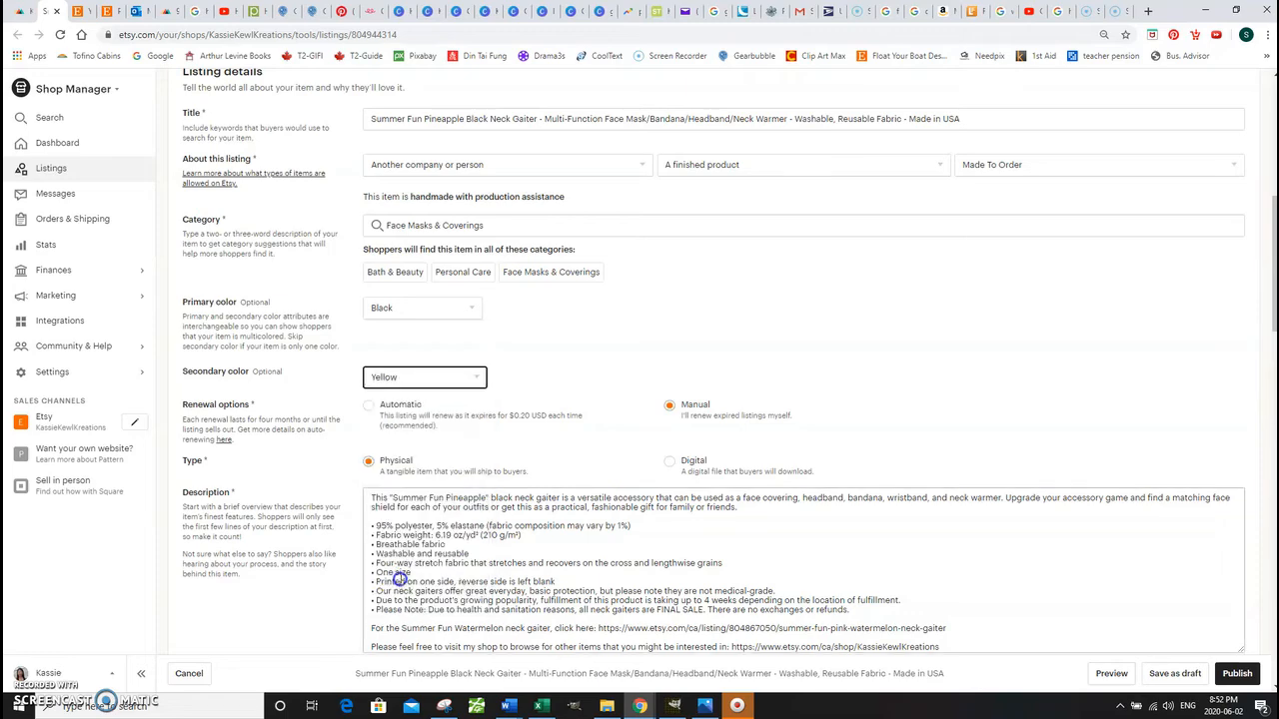
Set the listing's renewal option to Automatic and select Printful as its production partner
left_click(369, 408)
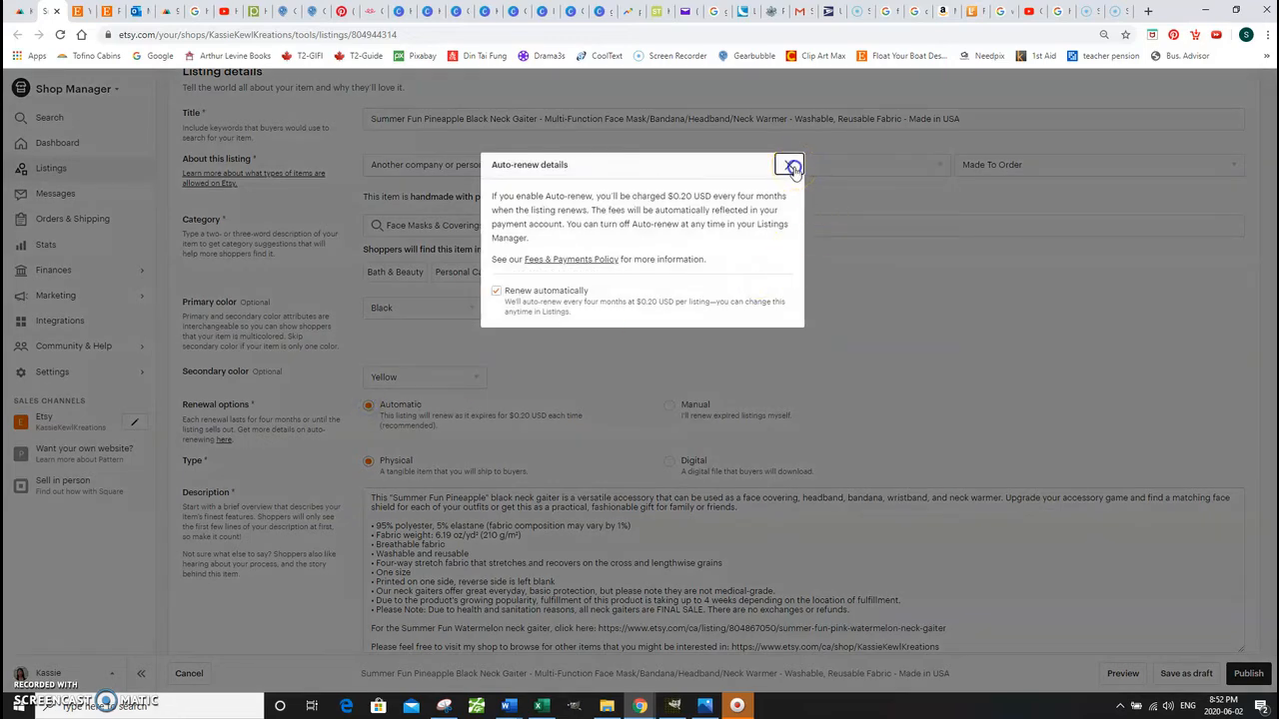
left_click(792, 166)
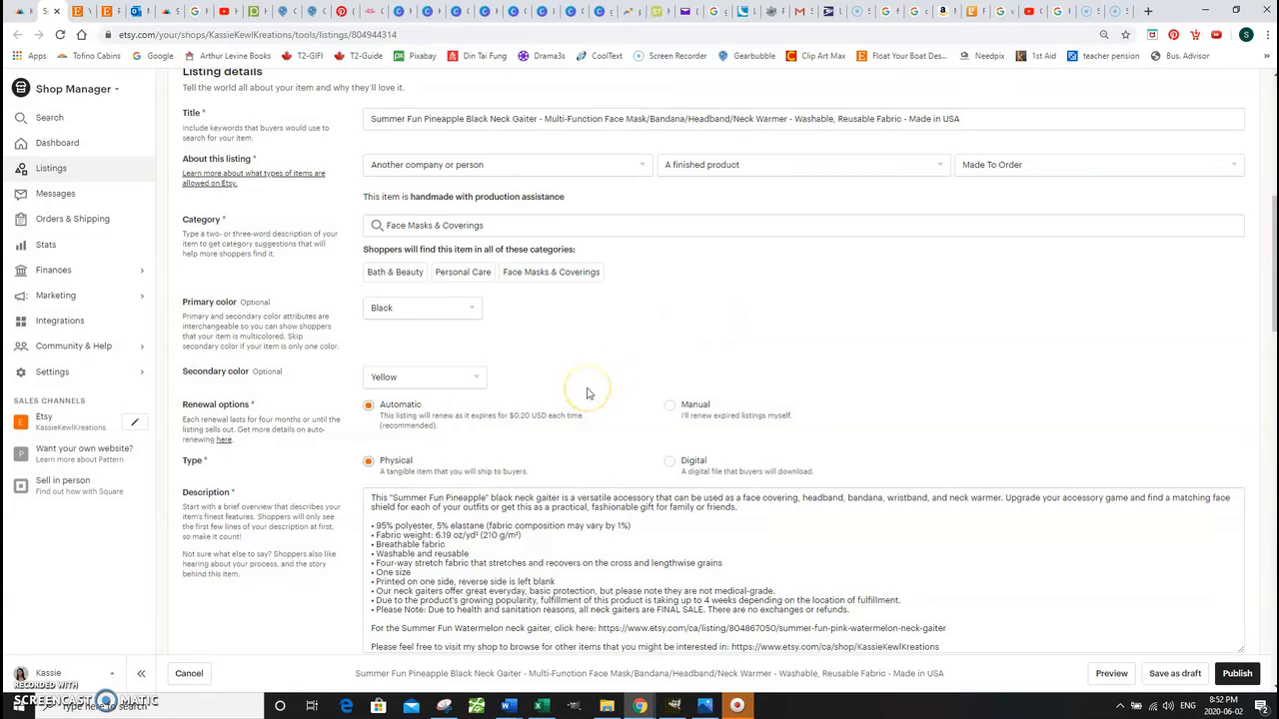
scroll(587, 392, "down", 2)
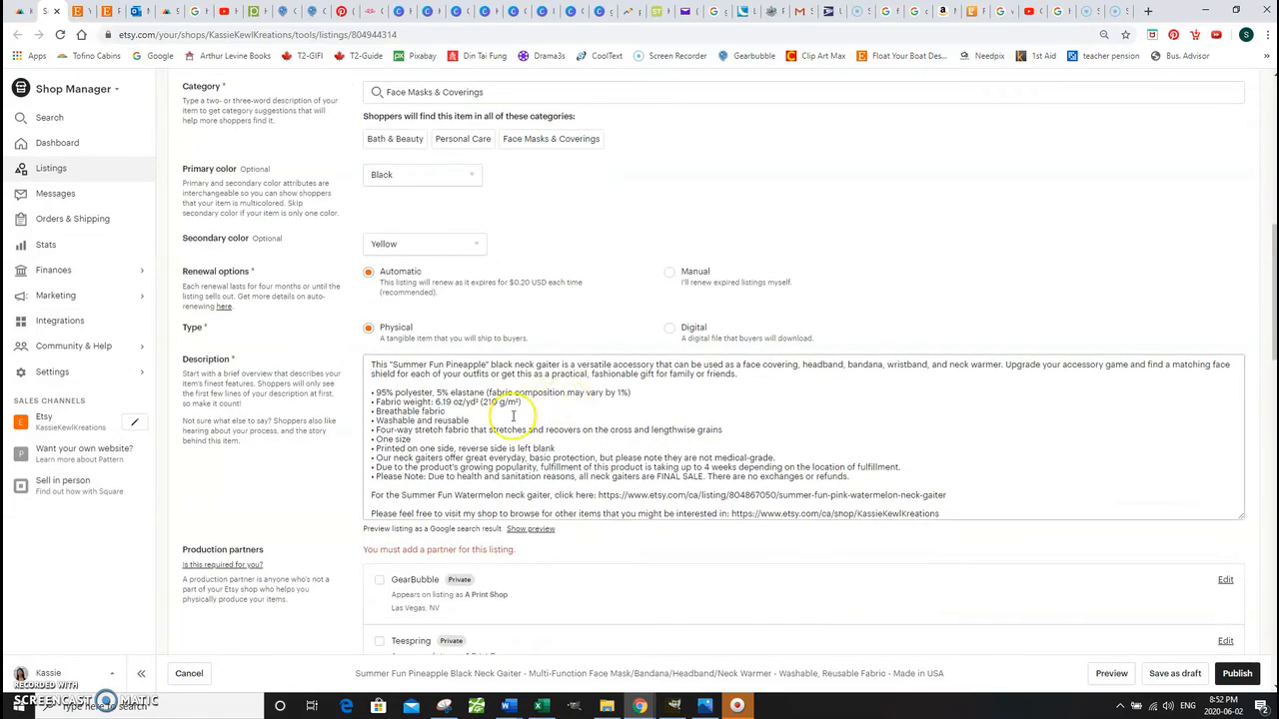
scroll(660, 383, "down", 2)
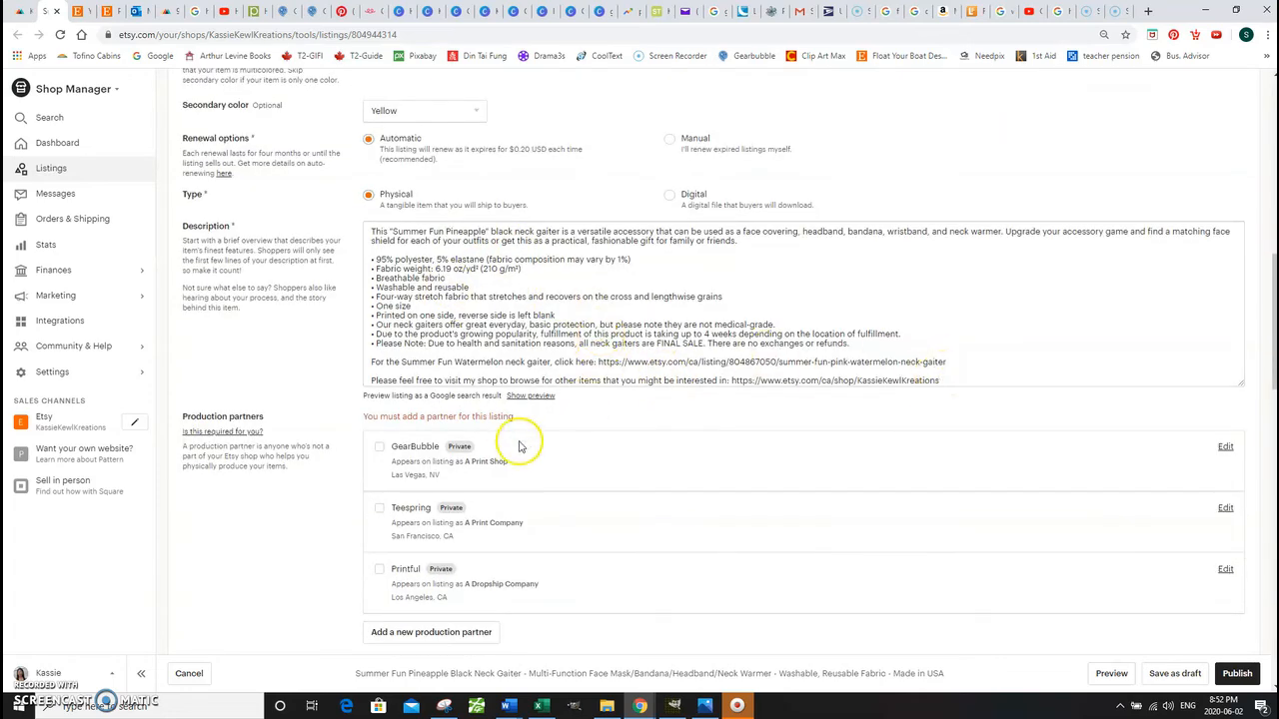
scroll(536, 462, "down", 2)
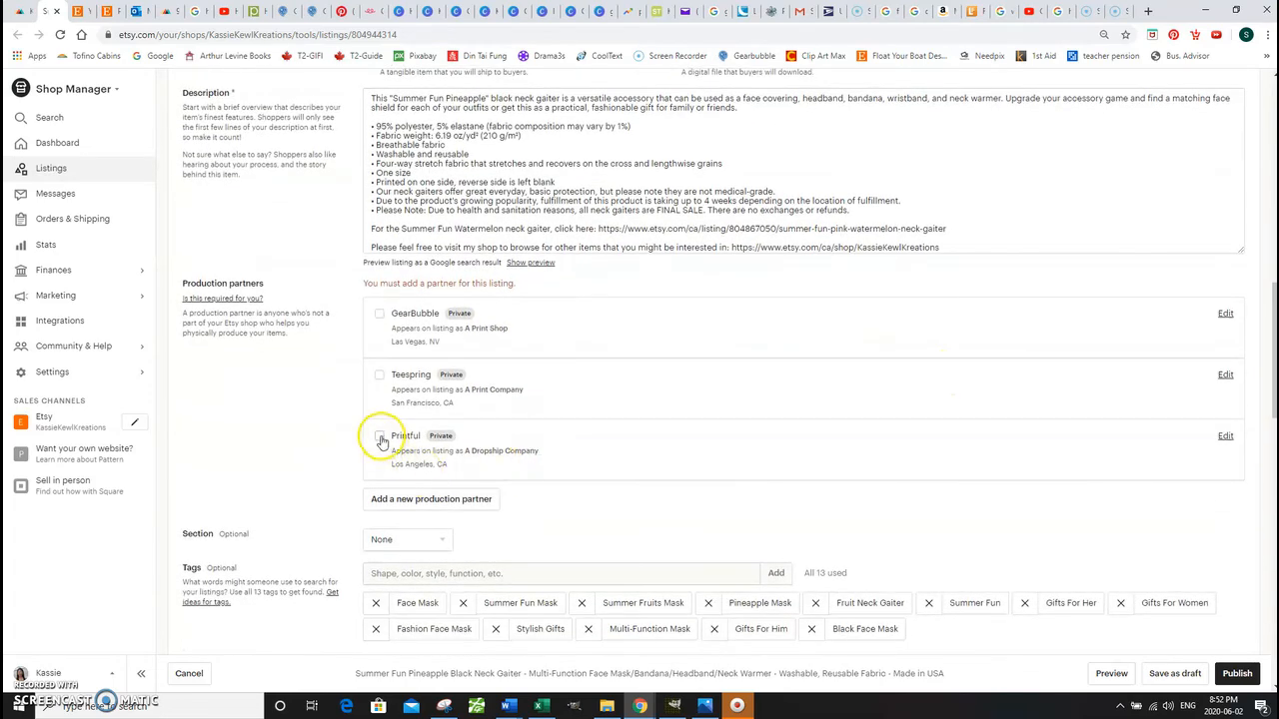
left_click(380, 438)
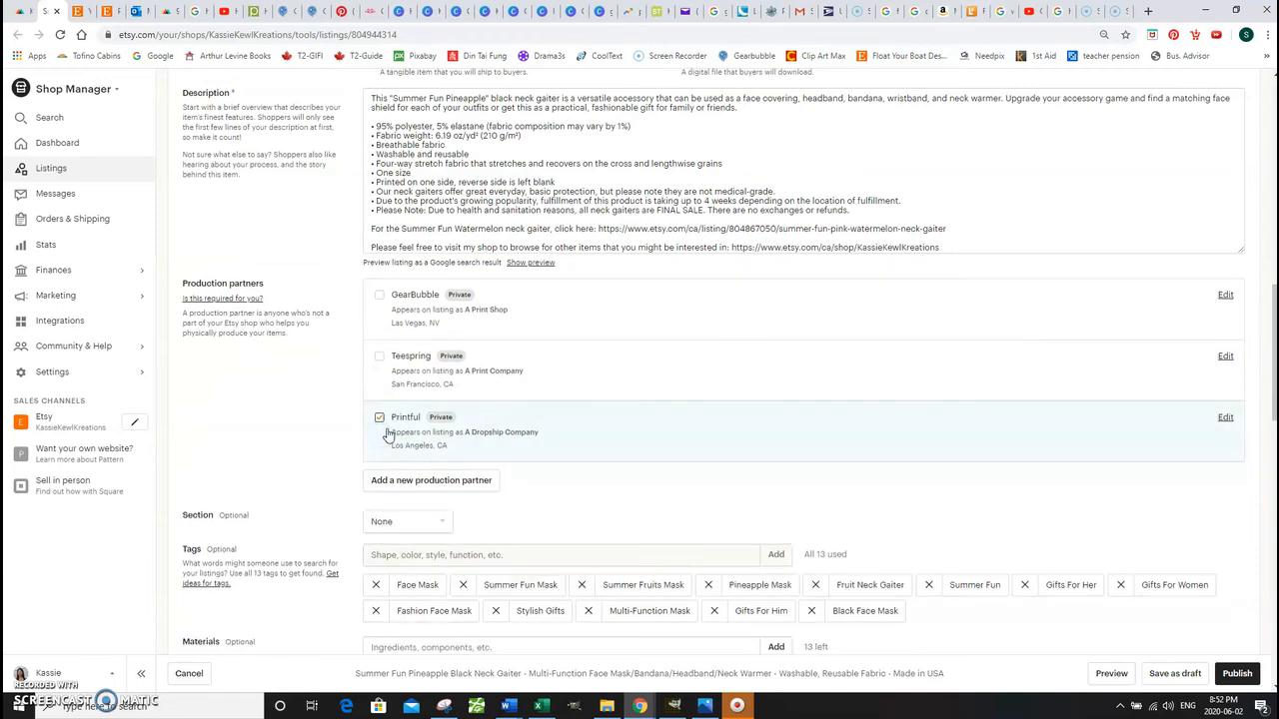
Assign the listing to the Neck Gaiters shop section
scroll(465, 414, "down", 2)
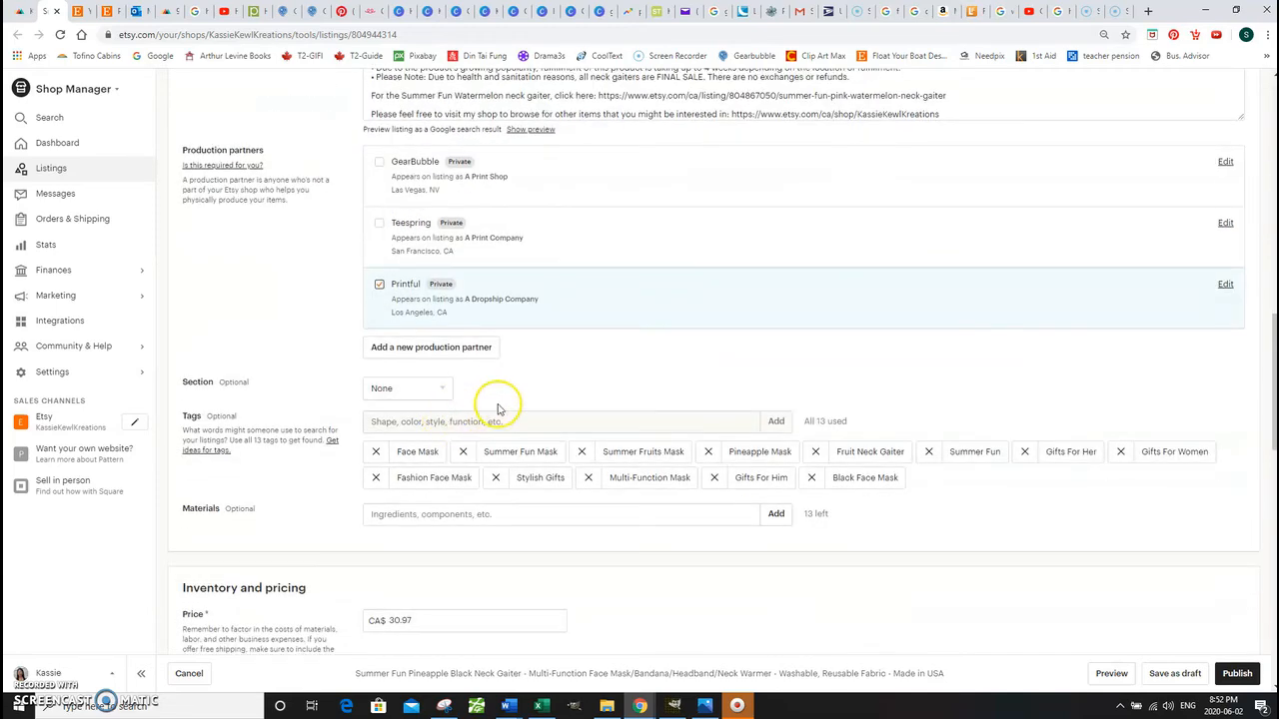
left_click(426, 396)
left_click(406, 441)
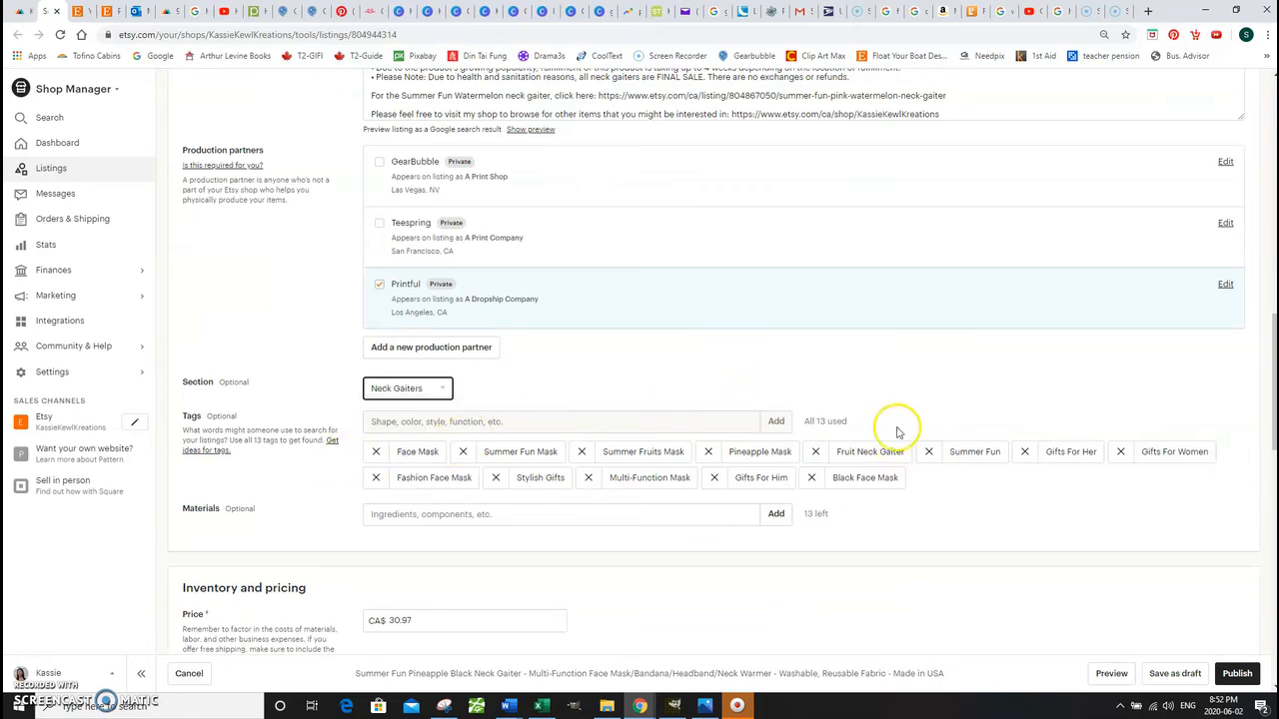
Review the listing's tags, price, quantity, SKU, variations and personalization, down to the available shipping options
scroll(550, 423, "down", 2)
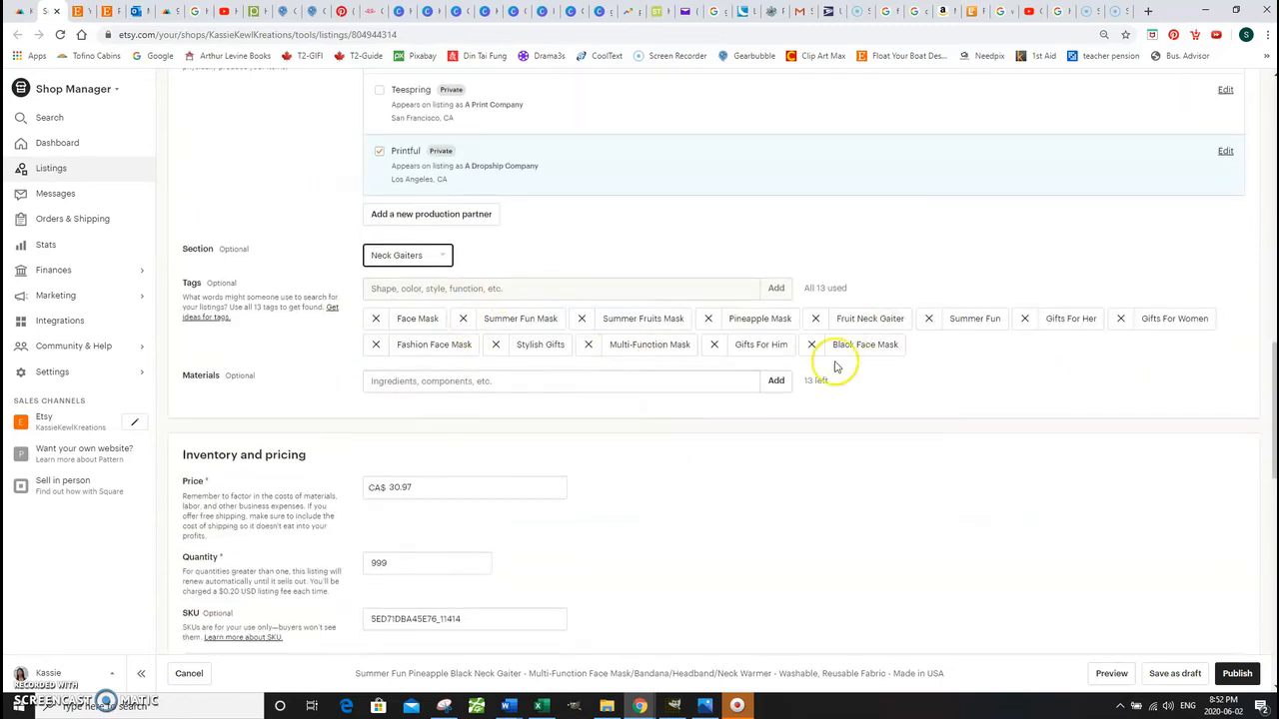
scroll(460, 374, "down", 2)
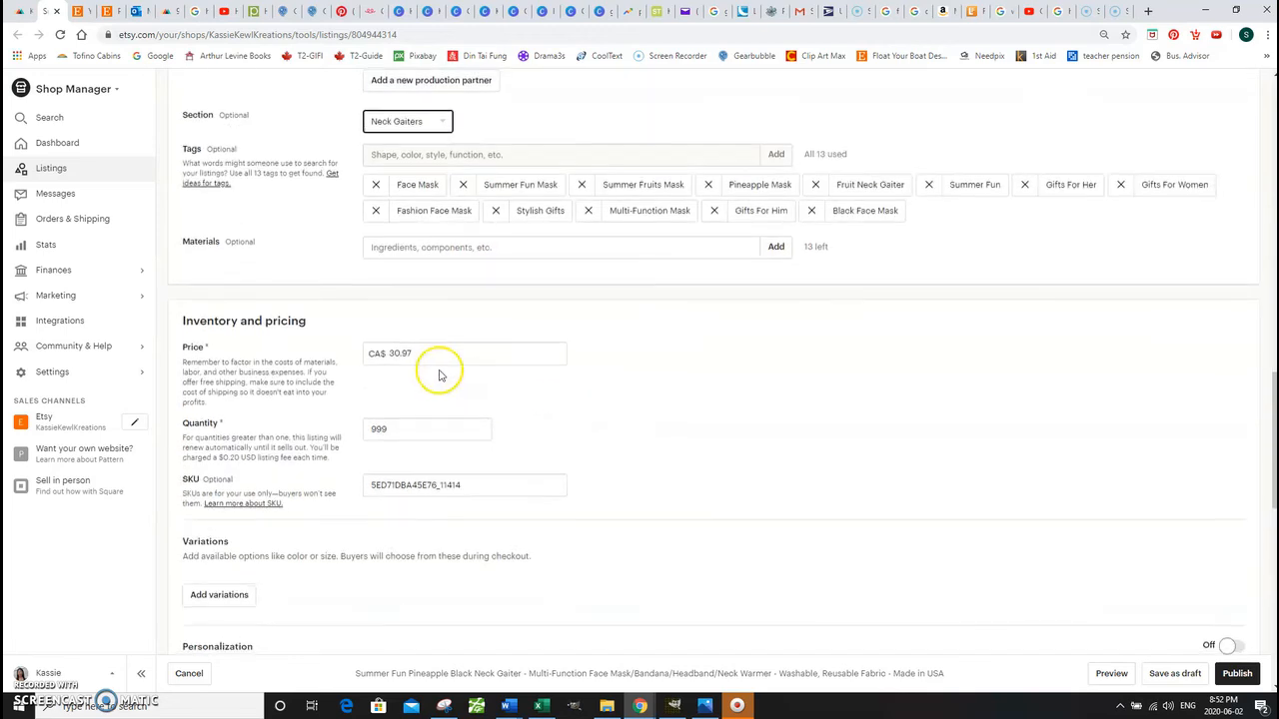
scroll(436, 371, "down", 2)
left_click(428, 223)
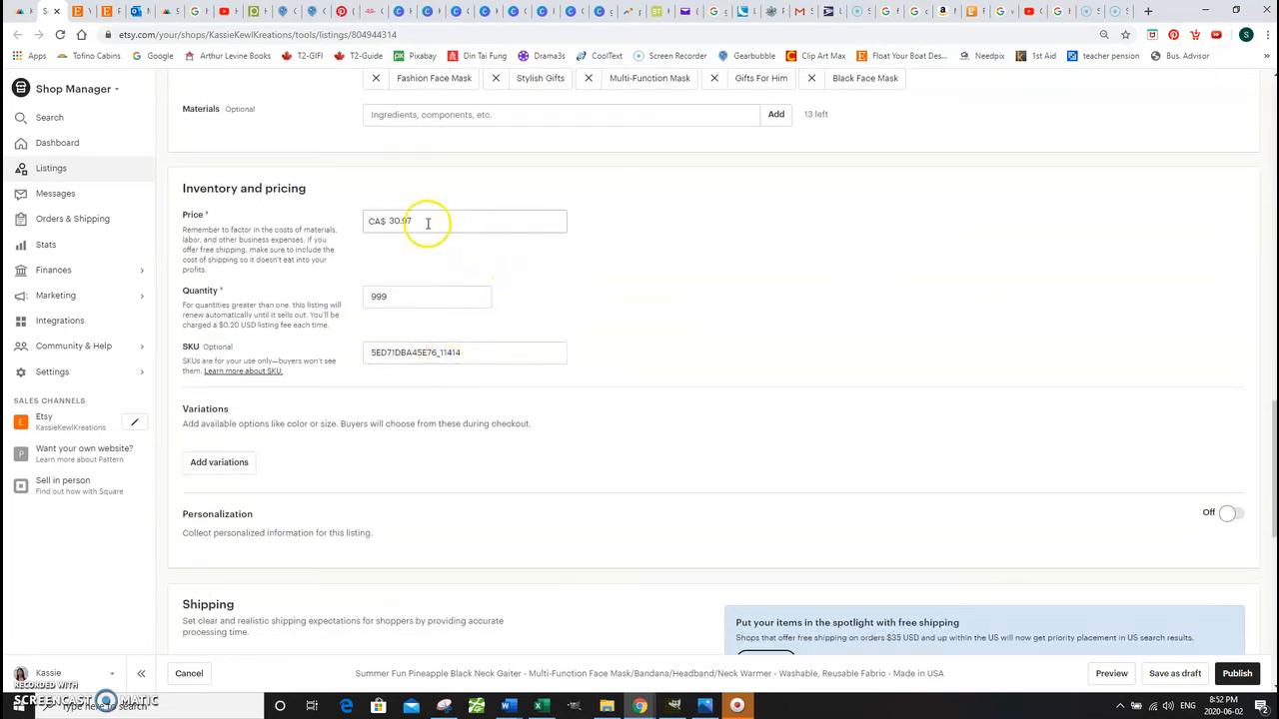
scroll(493, 323, "down", 1)
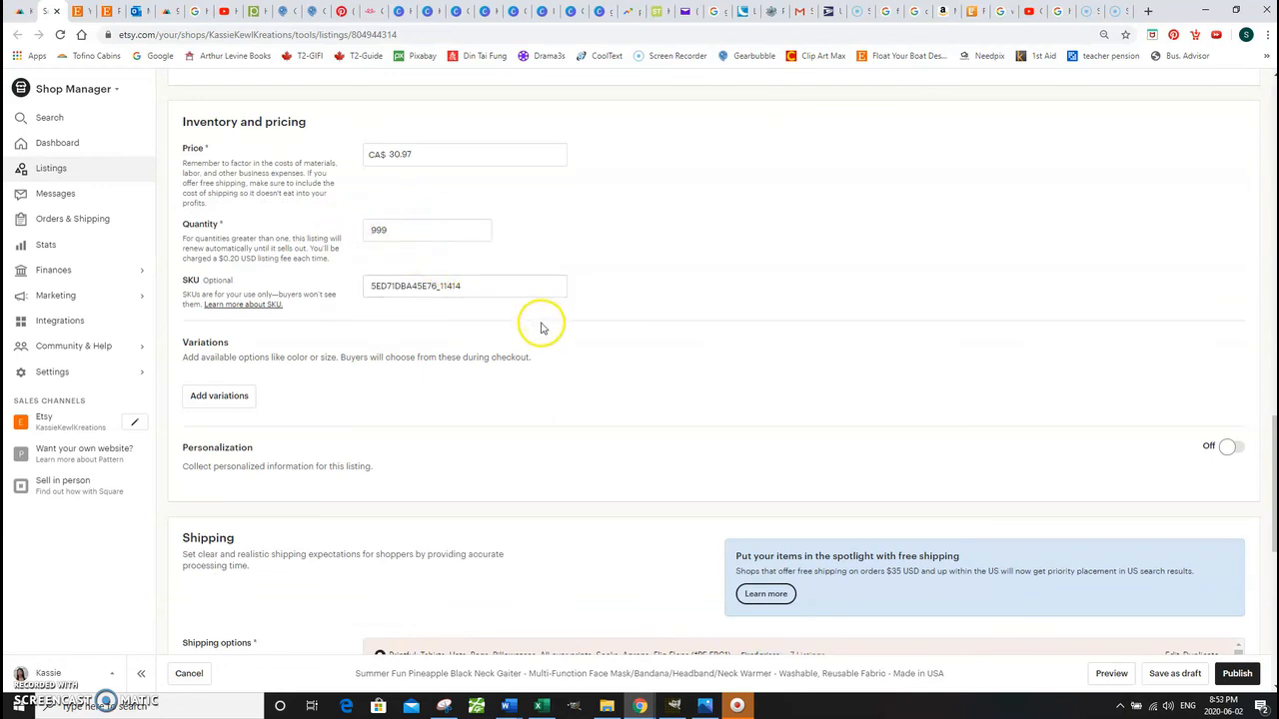
scroll(540, 328, "down", 2)
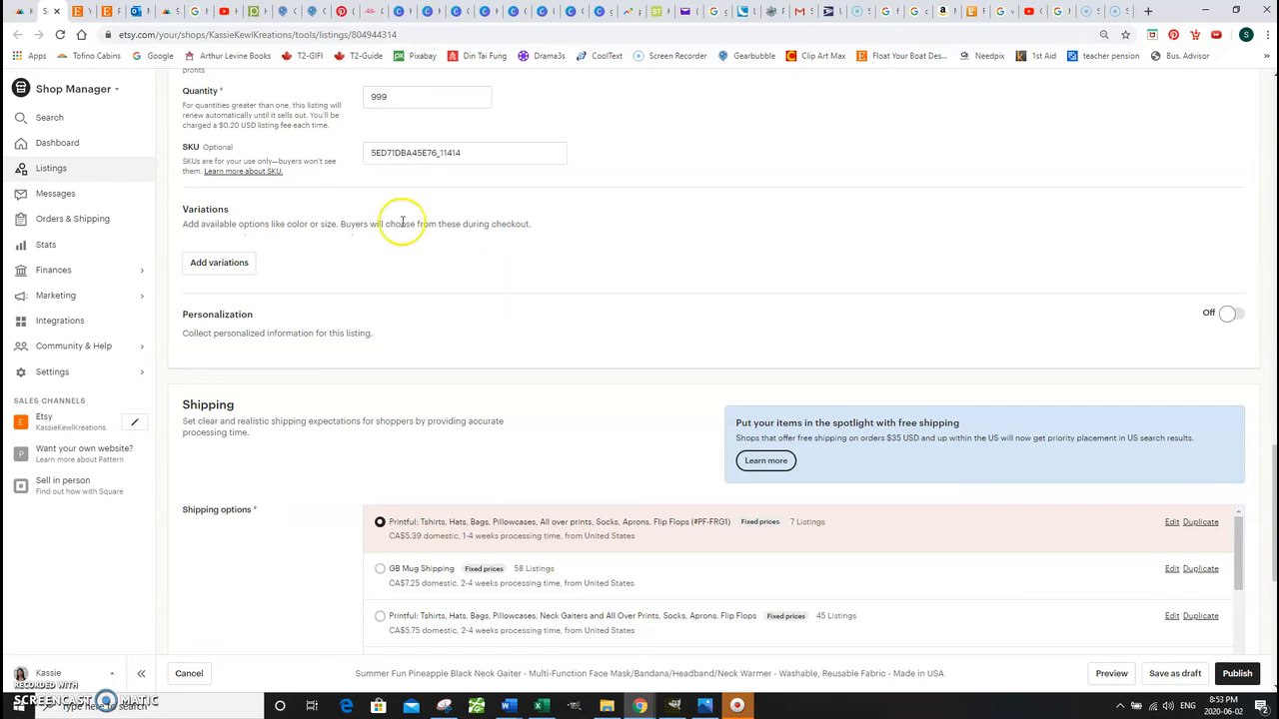
scroll(559, 364, "down", 1)
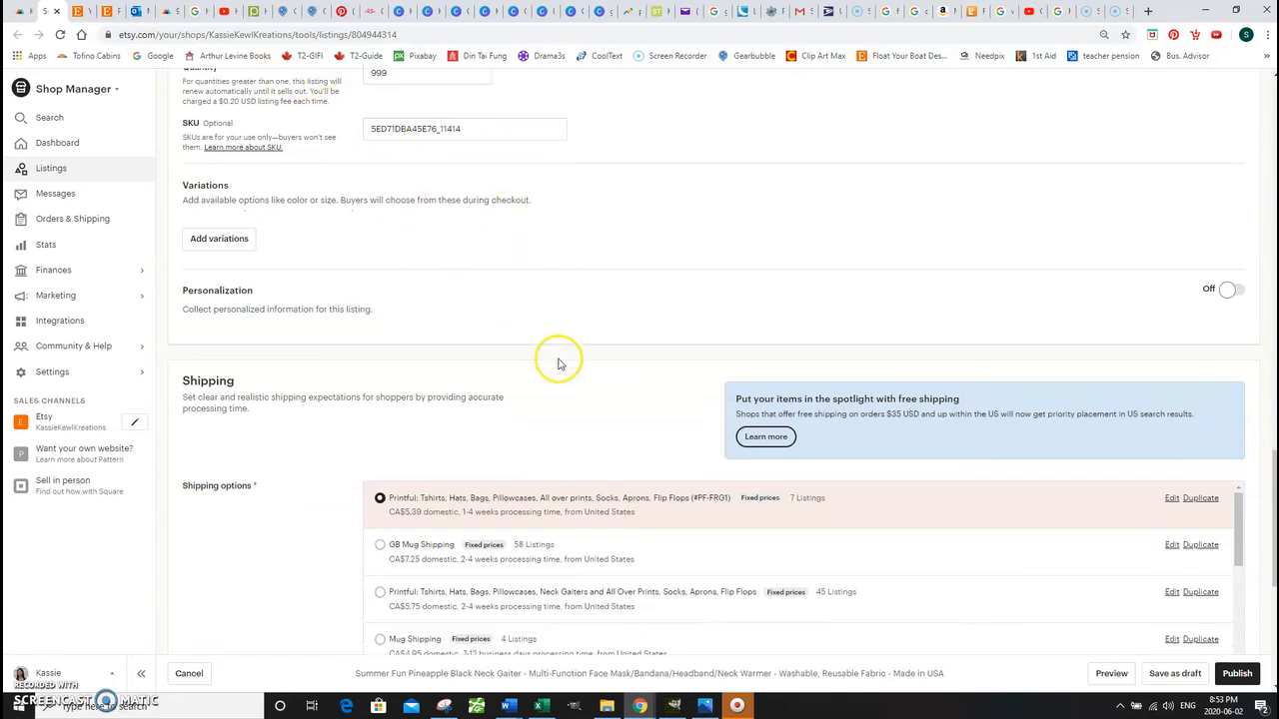
scroll(639, 348, "down", 2)
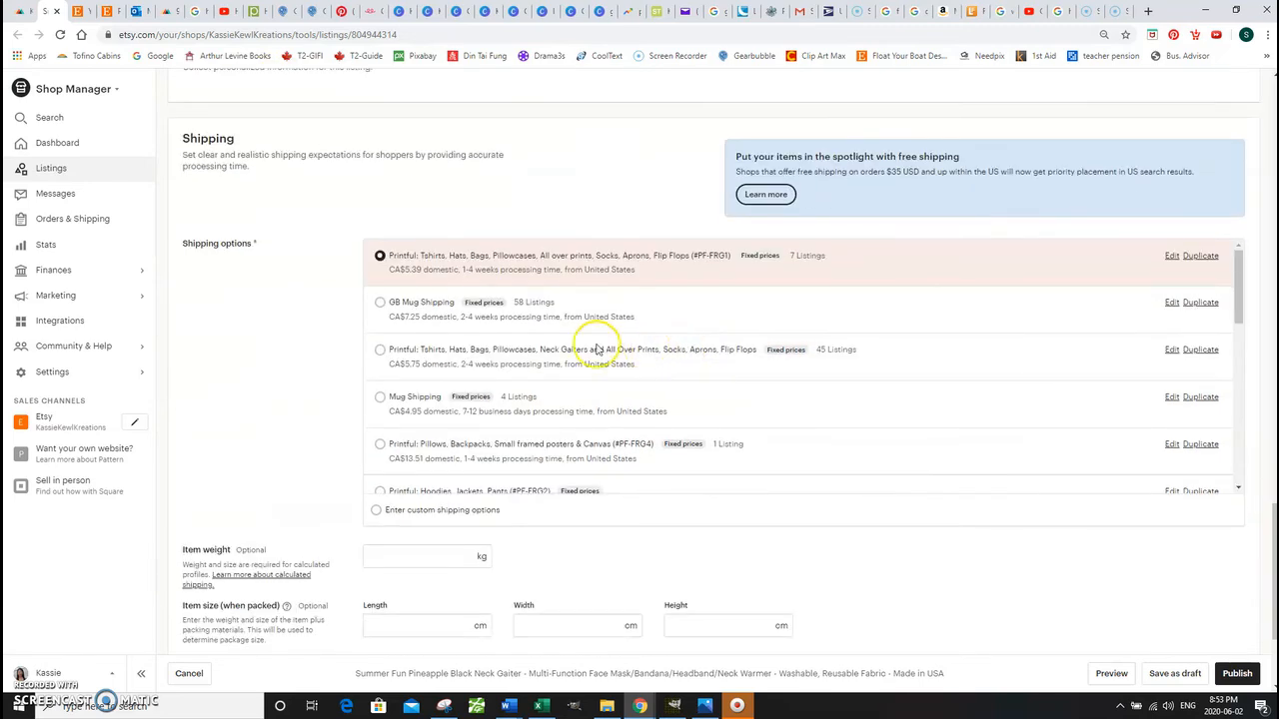
Choose the Printful shipping option that covers Neck Gaiters and All Over Prints for the listing and check its shipping price preview
left_click(381, 351)
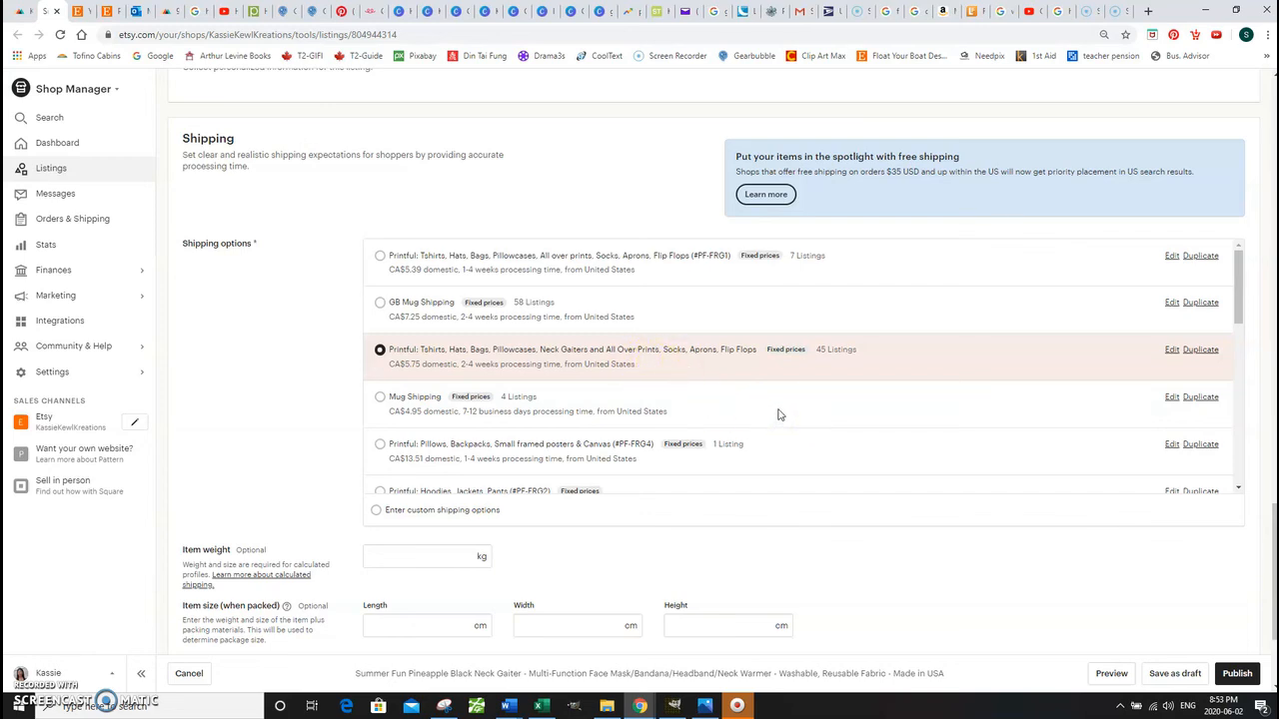
scroll(780, 414, "down", 10)
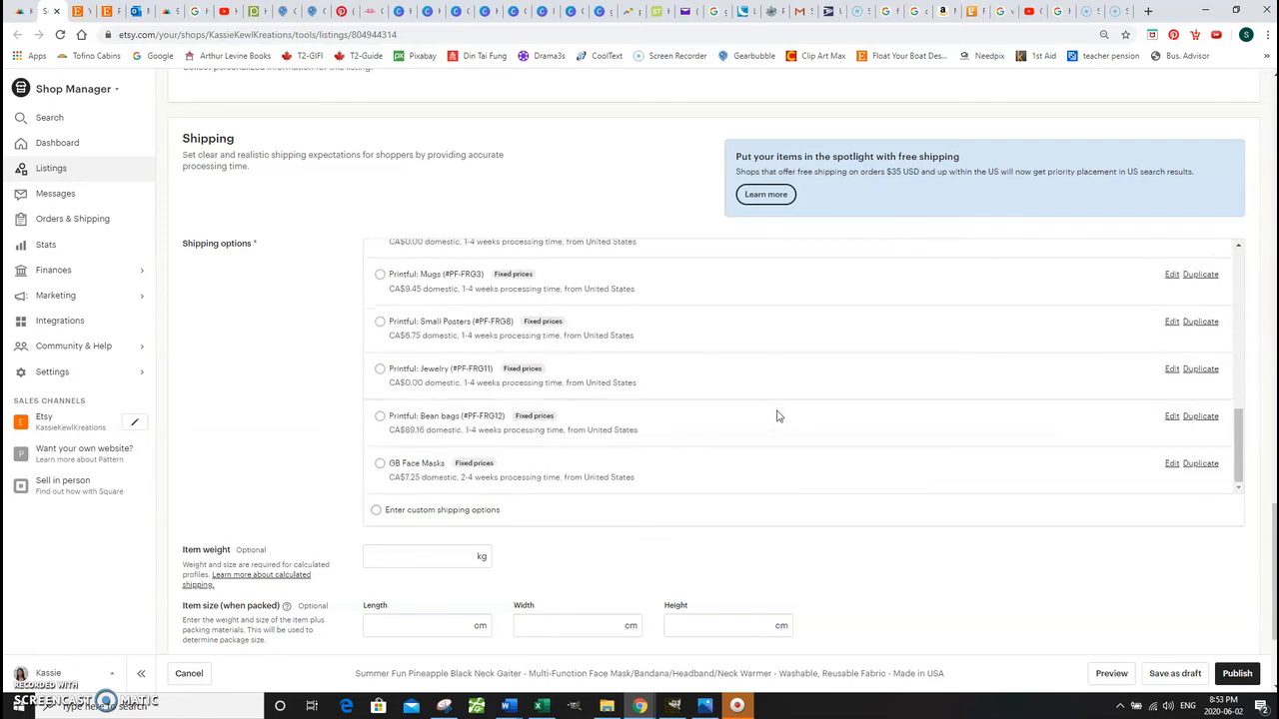
scroll(836, 507, "down", 2)
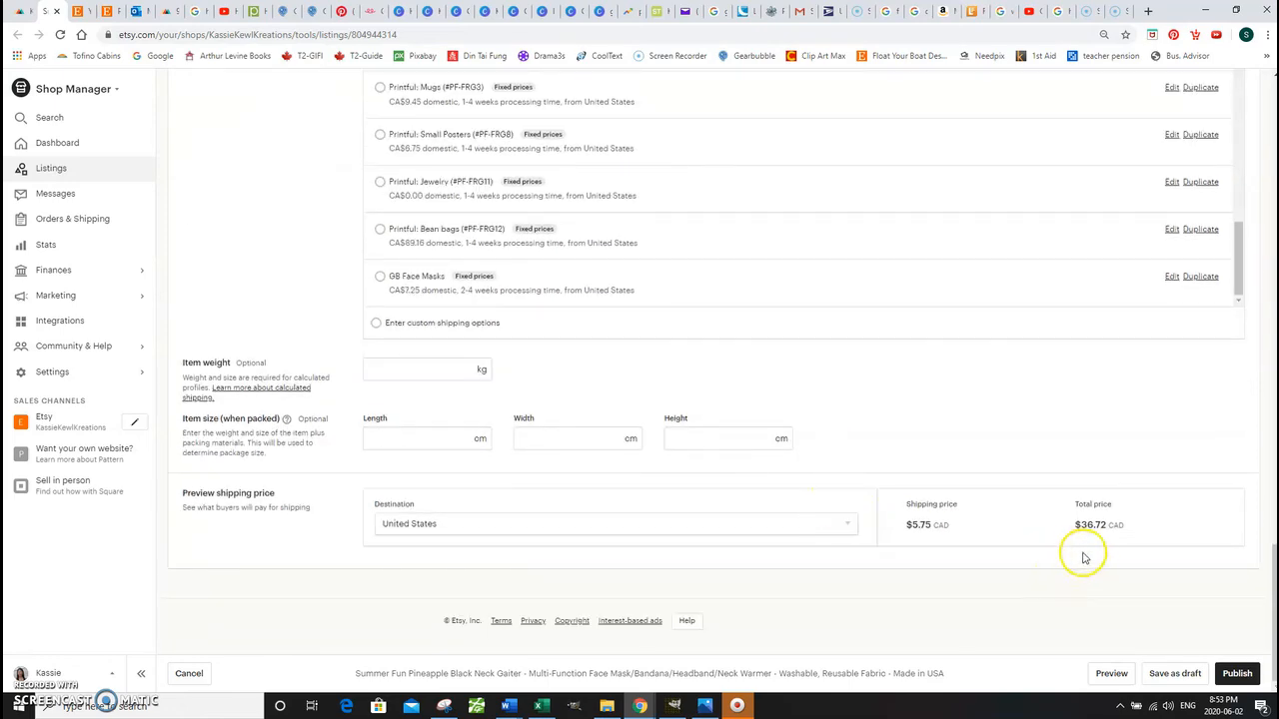
Publish the neck gaiter listing with automatic renewal, accepting the listing fee, and reload the shop's listings page
left_click(1236, 673)
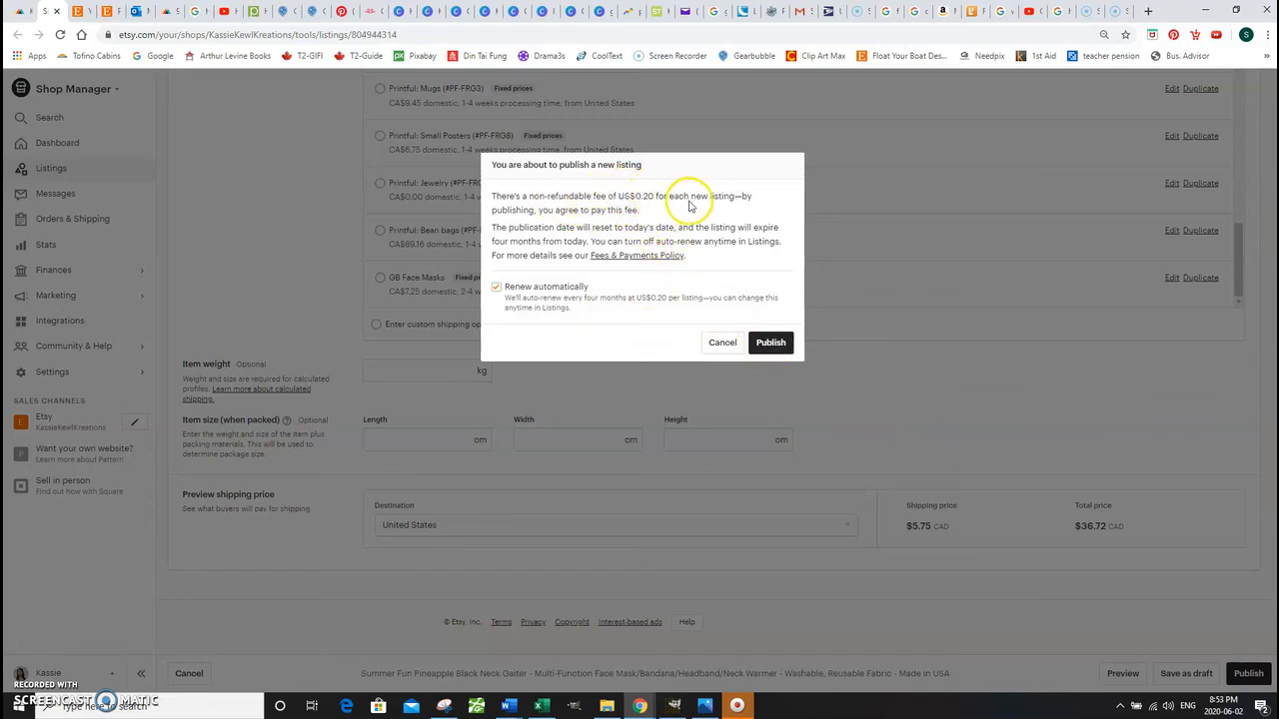
left_click(772, 345)
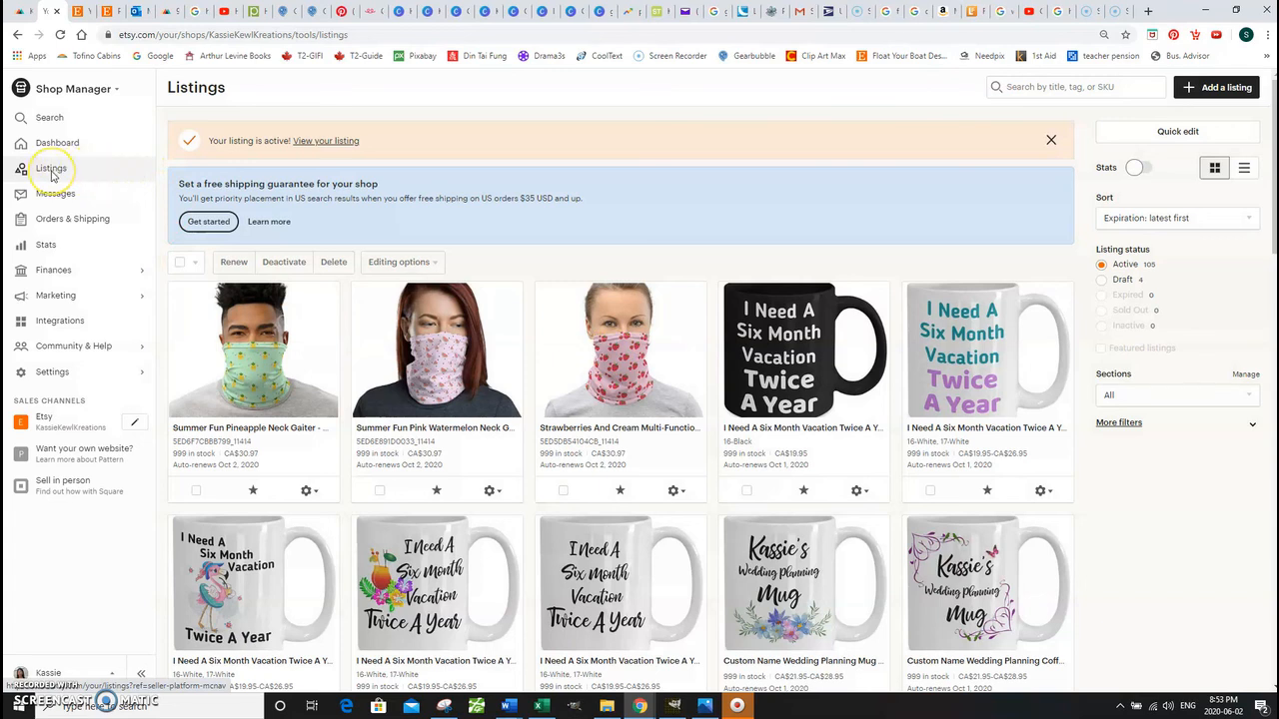
left_click(59, 36)
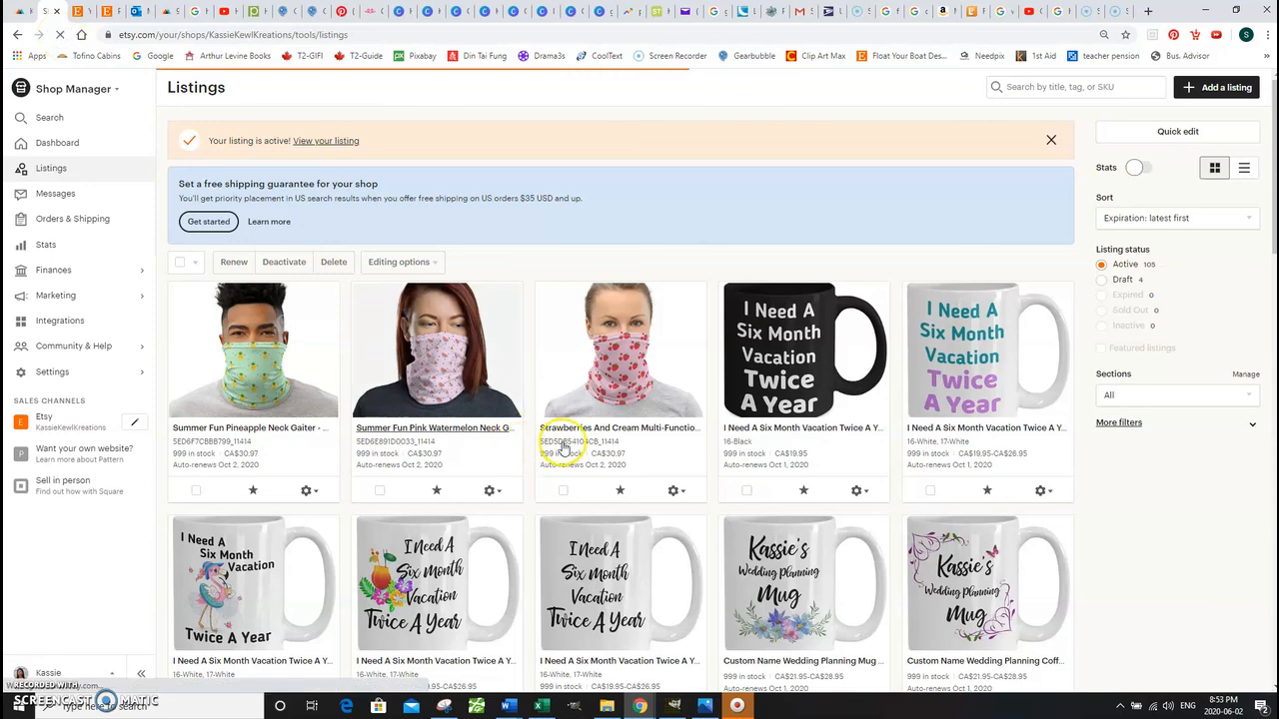